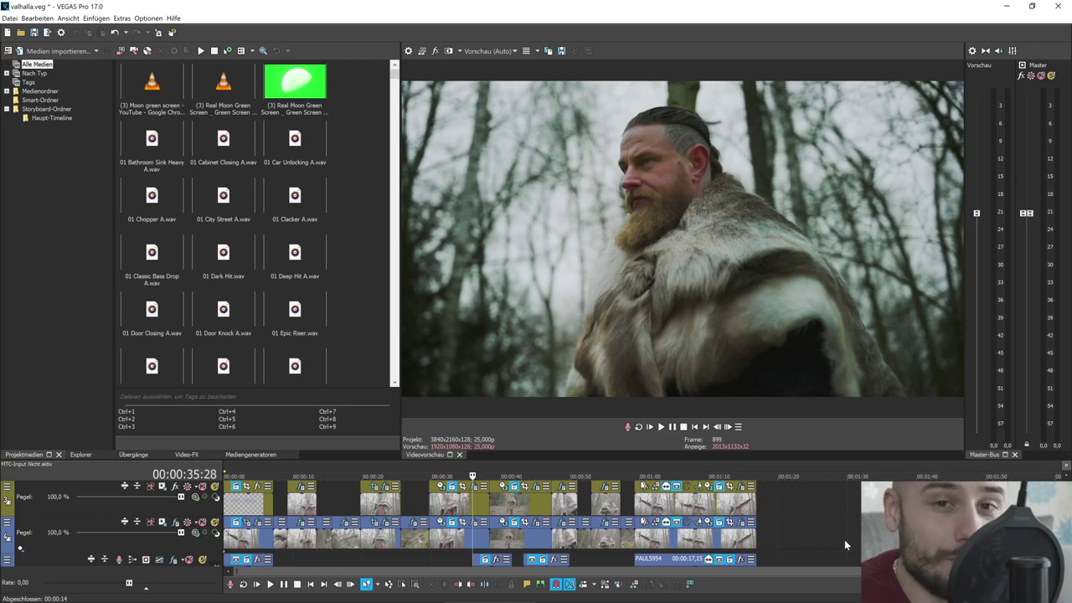
# Step: Preview the graded viking shots at about 23 and 11 seconds on the timeline
pyautogui.click(388, 509)
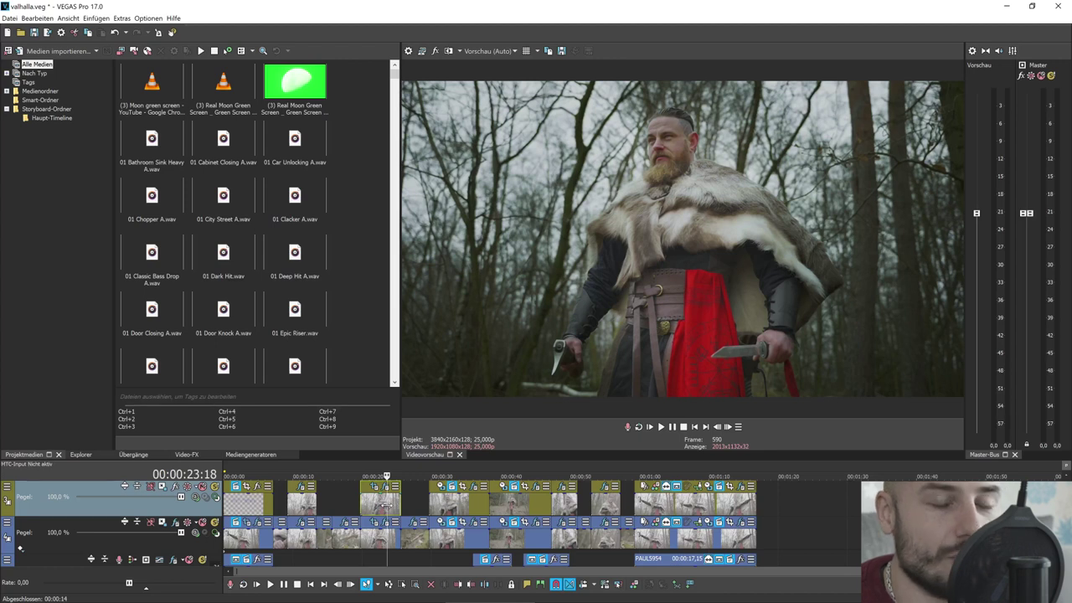
pyautogui.scroll(2, 384, 505)
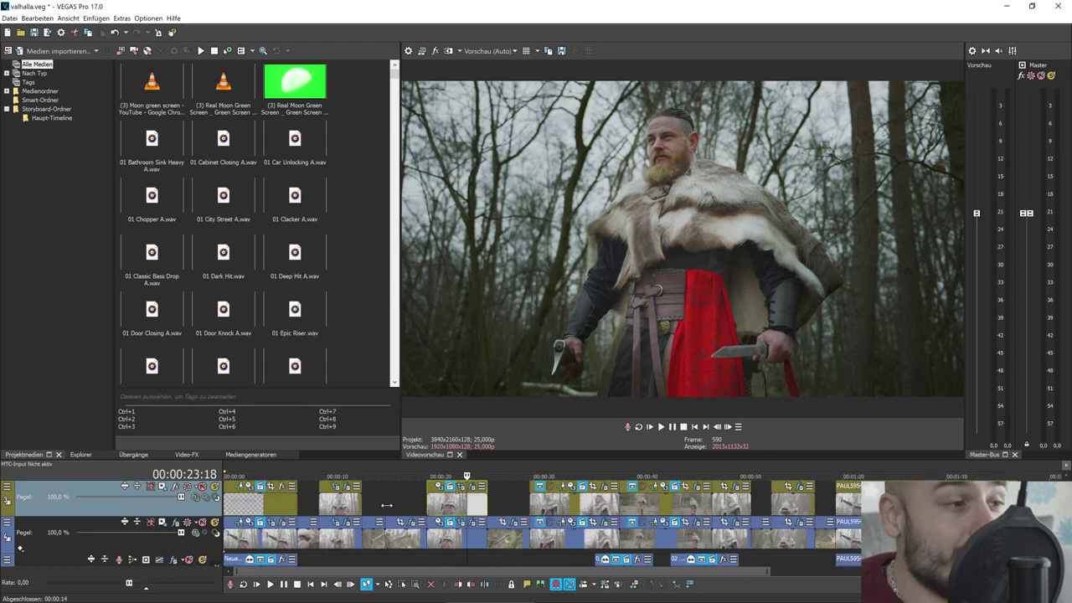
pyautogui.click(339, 535)
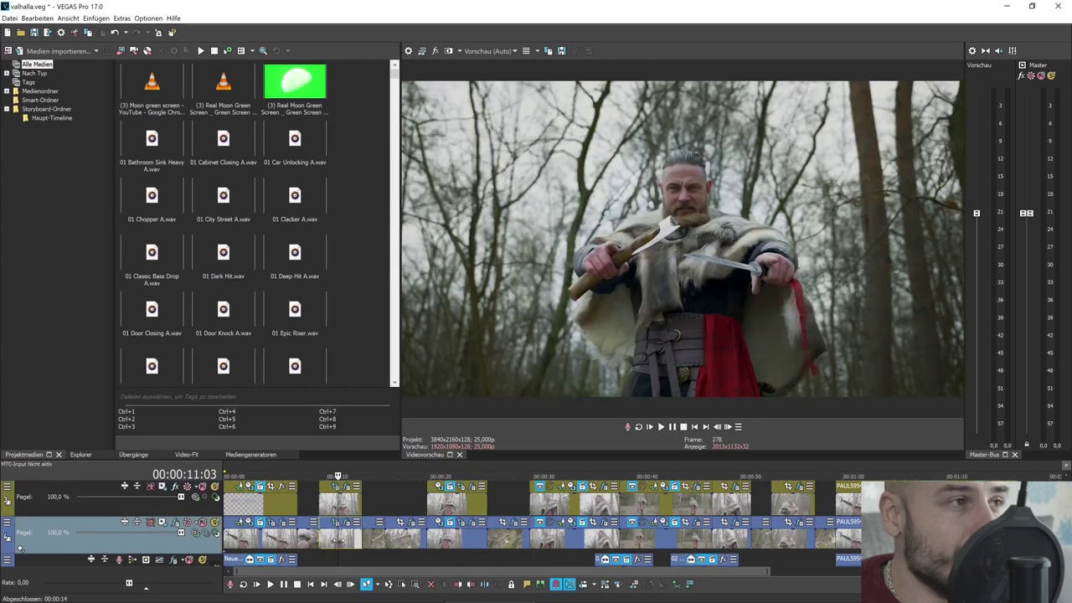
# Step: Add PAUL5923.MP4 from the S5 media folder to the timeline after the last clip
pyautogui.click(6, 90)
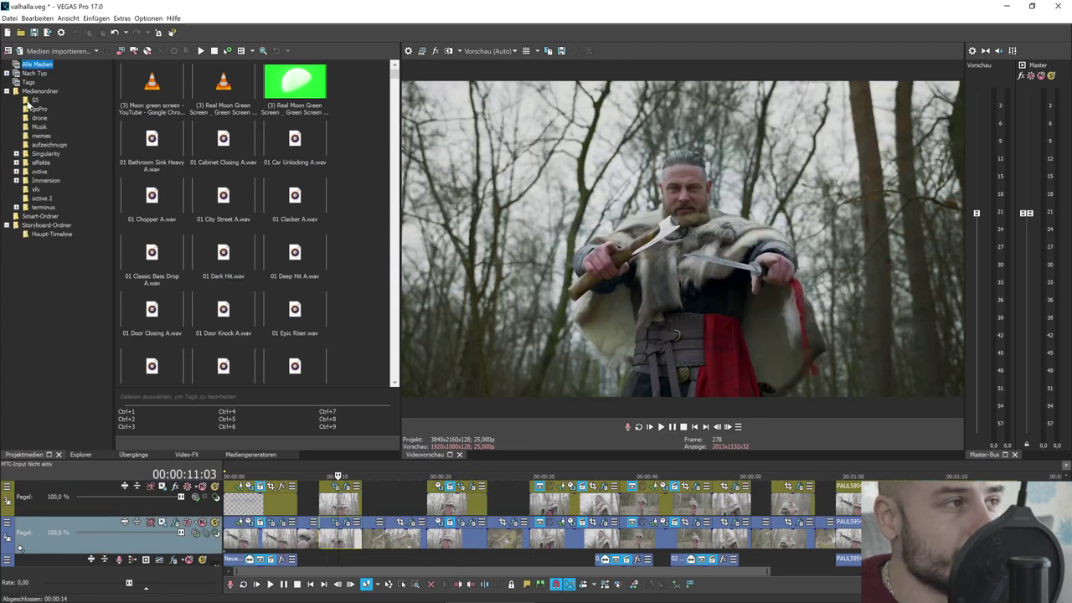
pyautogui.click(33, 101)
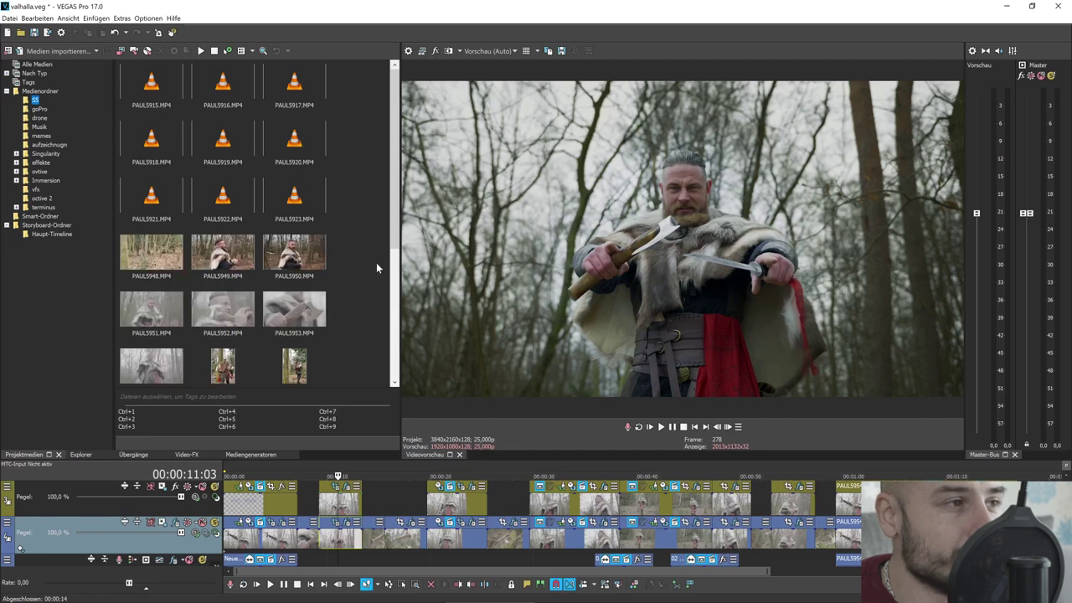
pyautogui.click(303, 216)
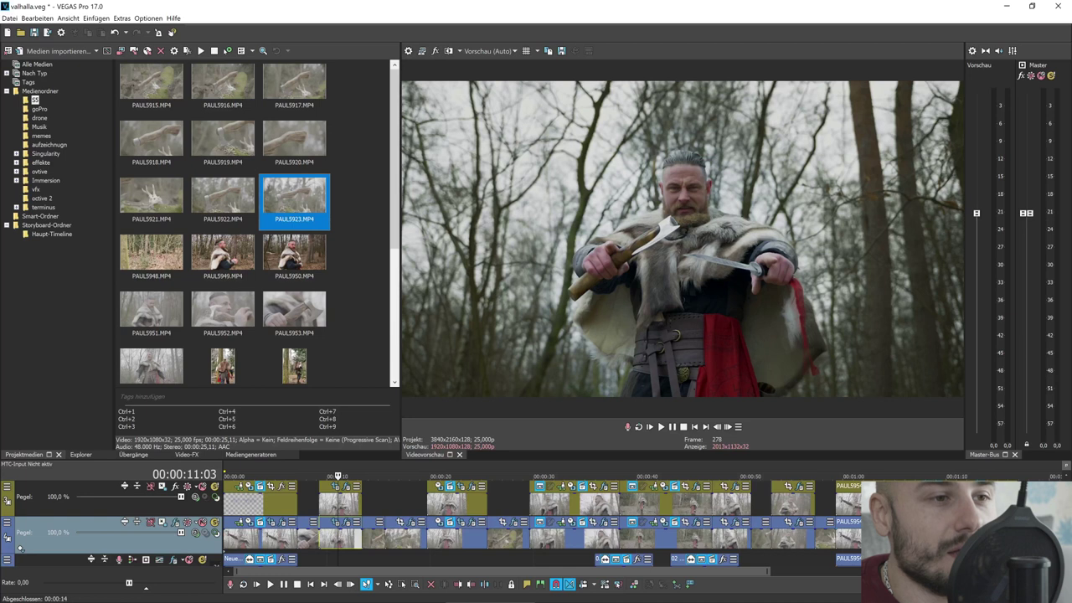
pyautogui.moveTo(293, 199); pyautogui.dragTo(662, 536)
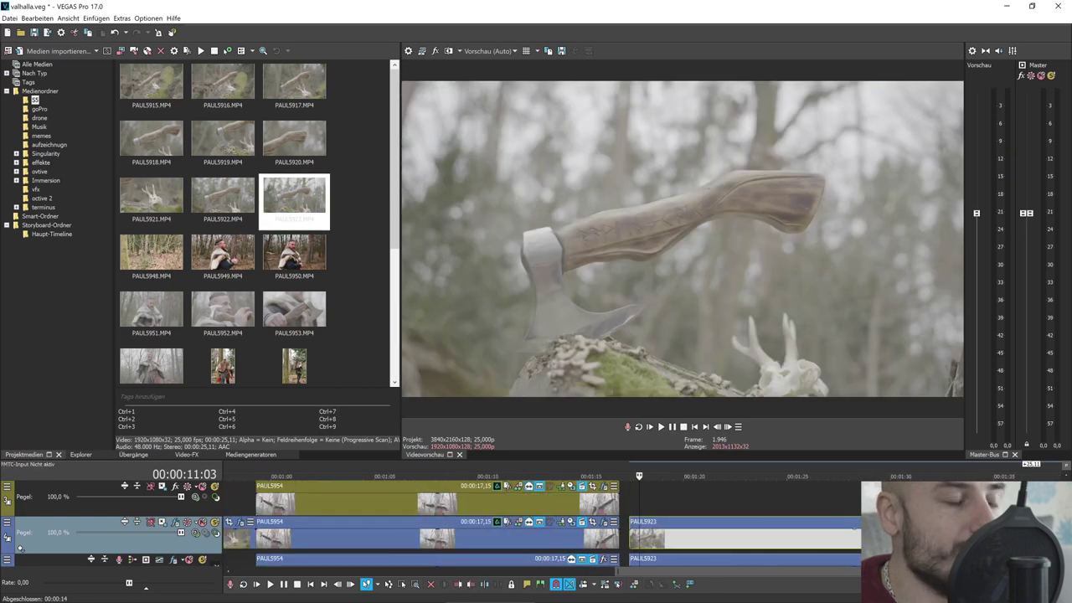
# Step: Play the start of the ungraded PAUL5923 clip and compare it with the graded shots elsewhere on the timeline
pyautogui.click(661, 428)
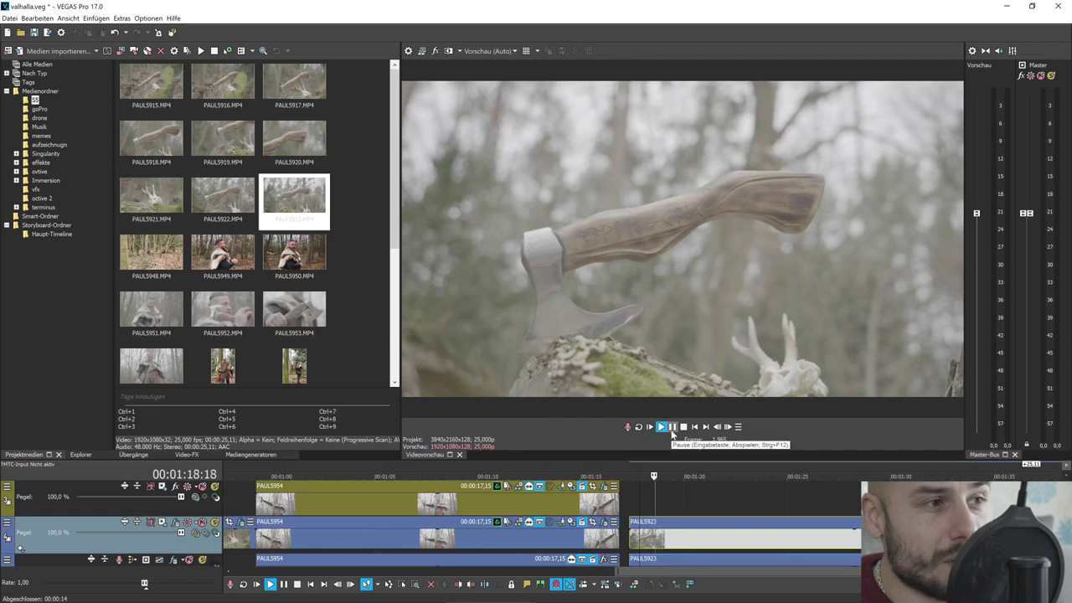
pyautogui.click(672, 427)
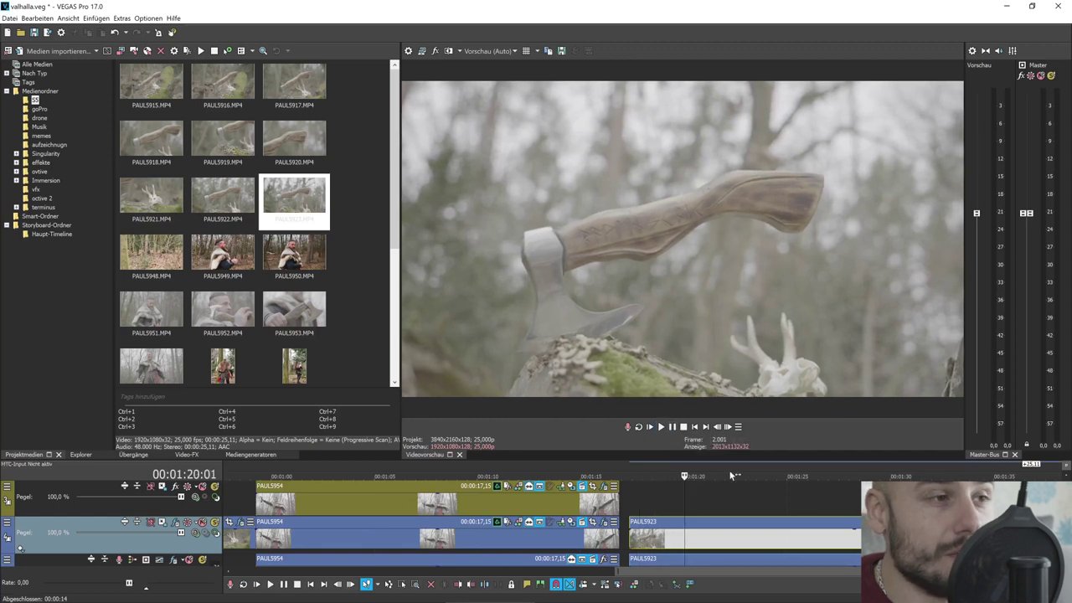
pyautogui.scroll(-4, 707, 542)
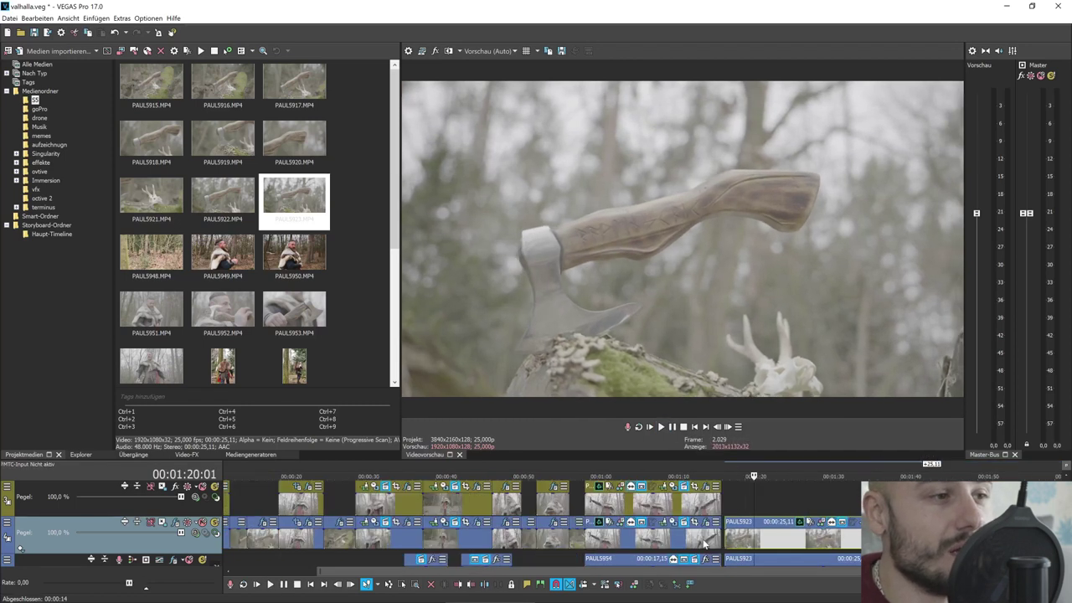
pyautogui.click(579, 541)
pyautogui.click(523, 544)
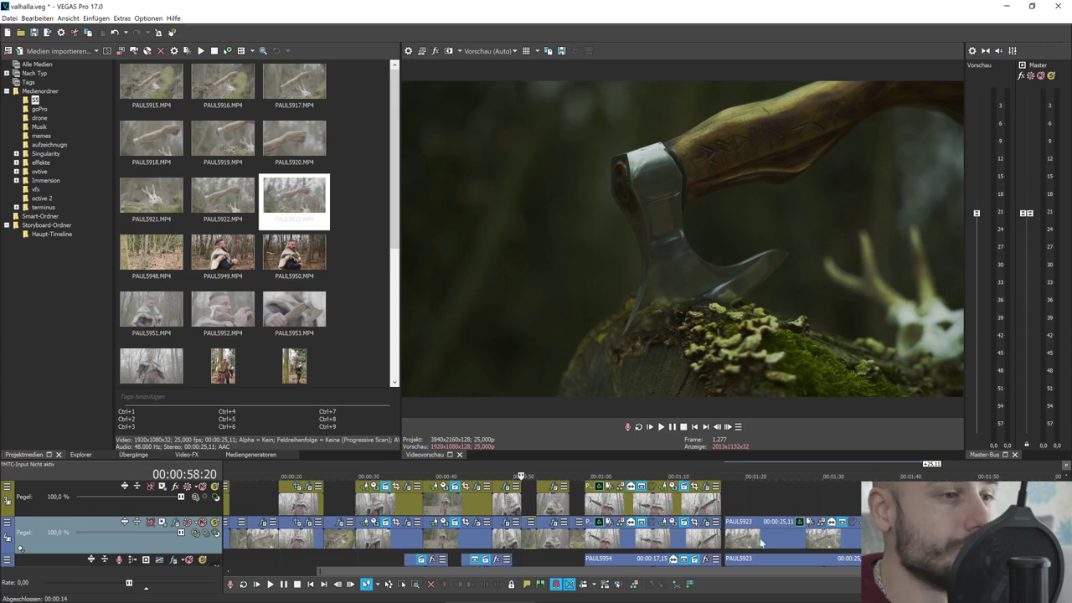
pyautogui.click(760, 543)
pyautogui.click(489, 532)
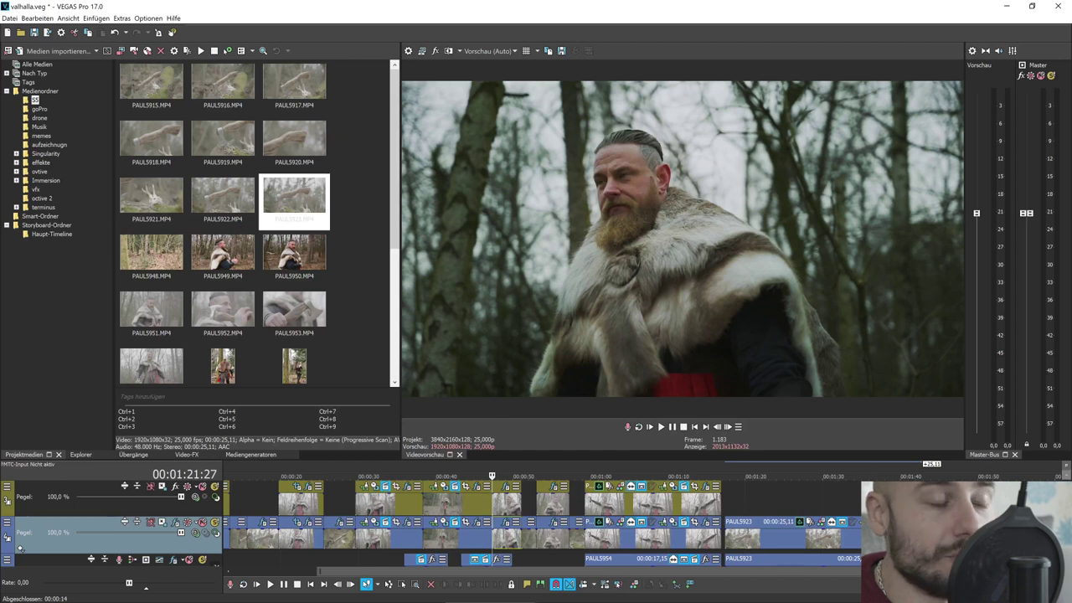
pyautogui.scroll(1, 473, 523)
pyautogui.scroll(-1, 535, 536)
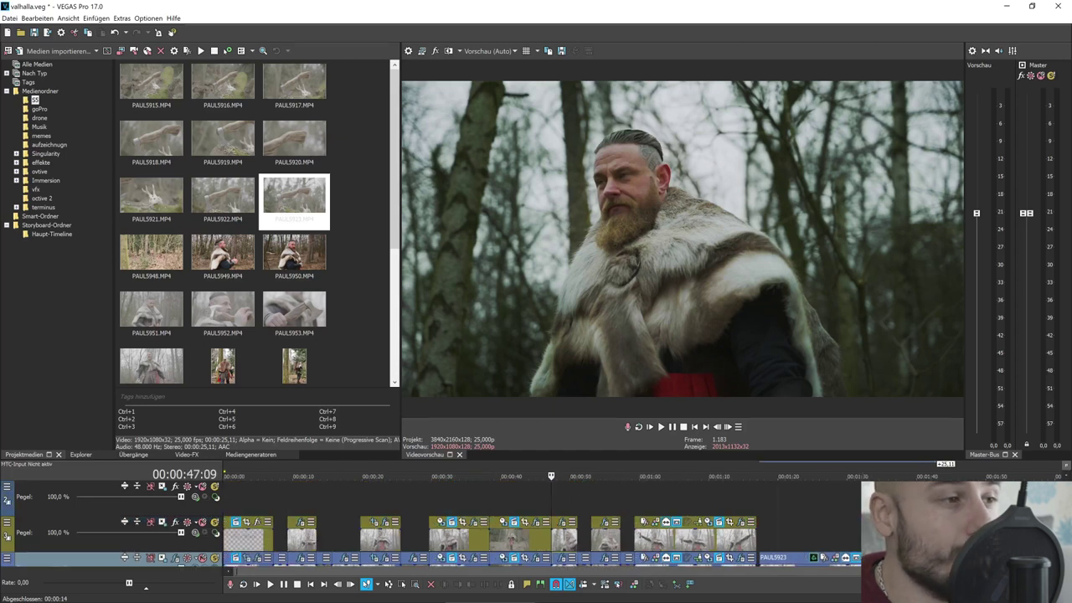
pyautogui.scroll(-2, 376, 524)
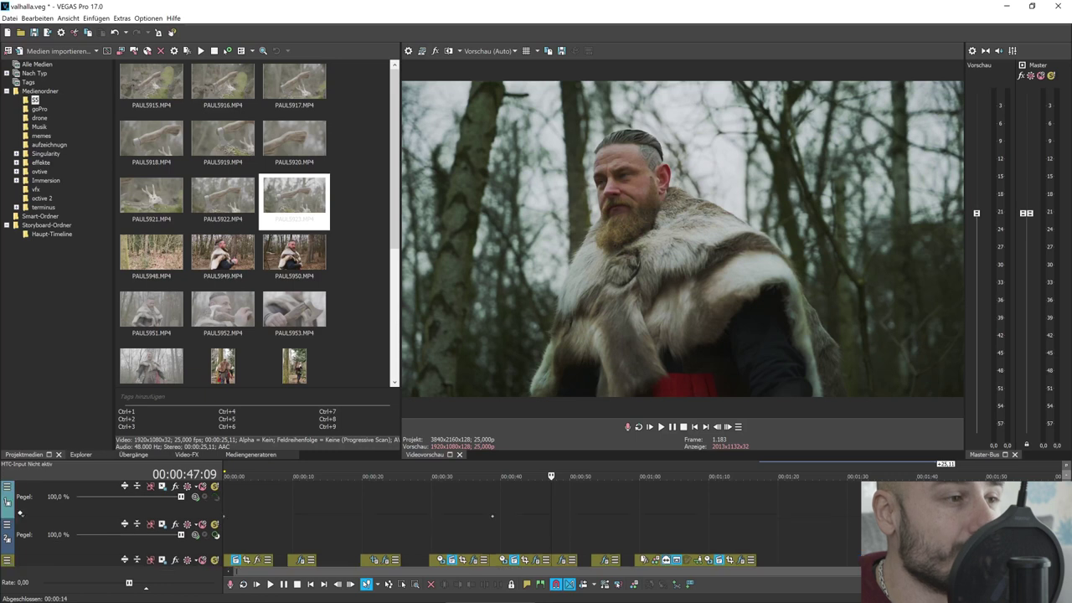
pyautogui.scroll(1, 419, 523)
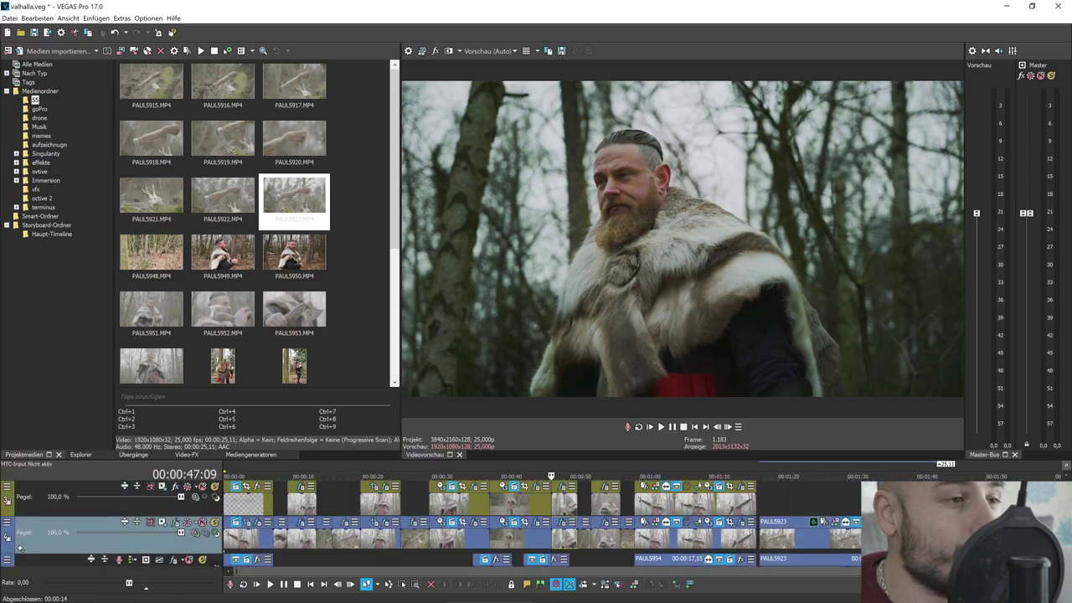
# Step: Open color grading for the PAUL5923 clip and shape its brightness curve into an S-curve with darker shadows and brighter highlights
pyautogui.click(812, 538)
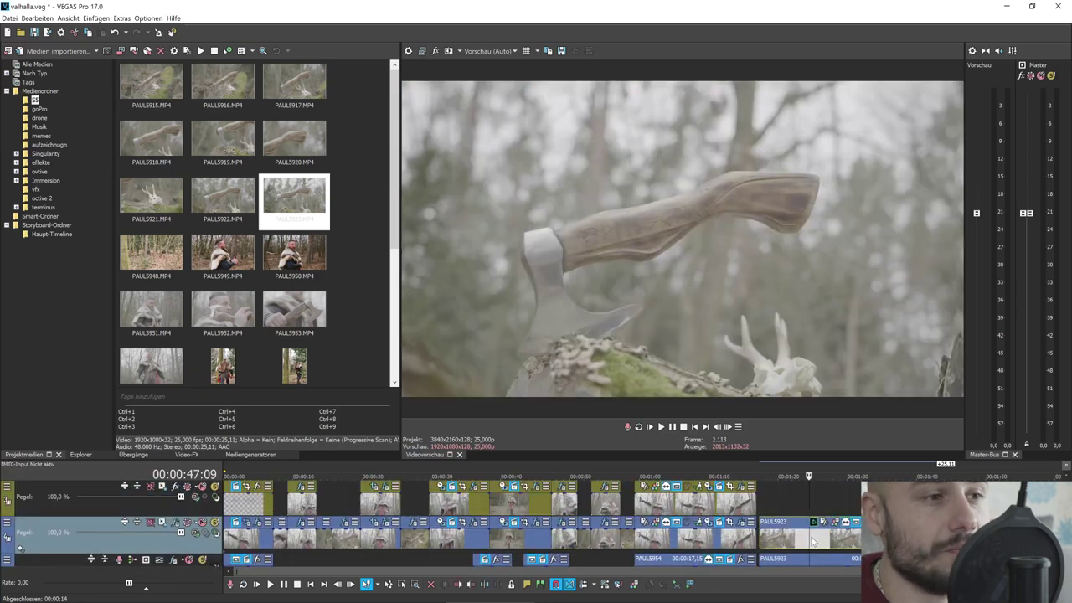
pyautogui.scroll(3, 812, 538)
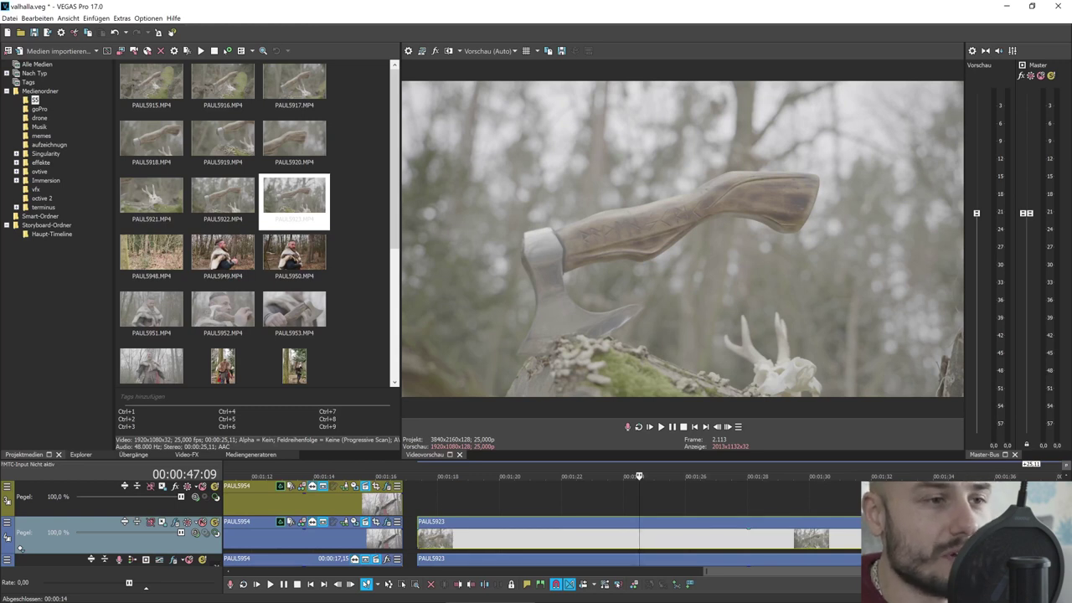
pyautogui.hotkey('ctrl', 'alt', '4')
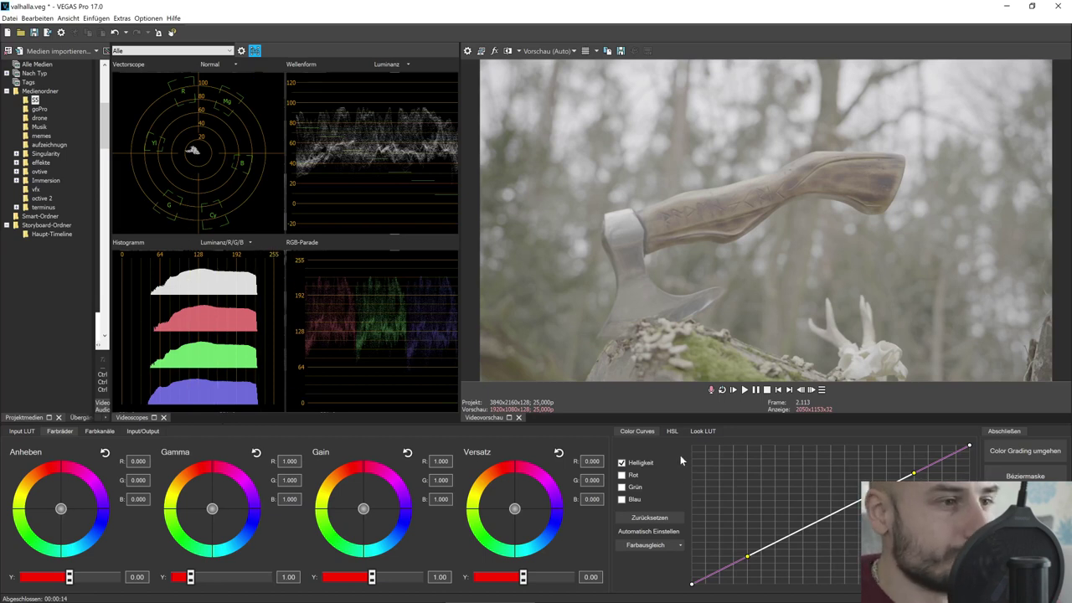
pyautogui.moveTo(757, 555); pyautogui.dragTo(856, 554)
pyautogui.moveTo(916, 475); pyautogui.dragTo(837, 500)
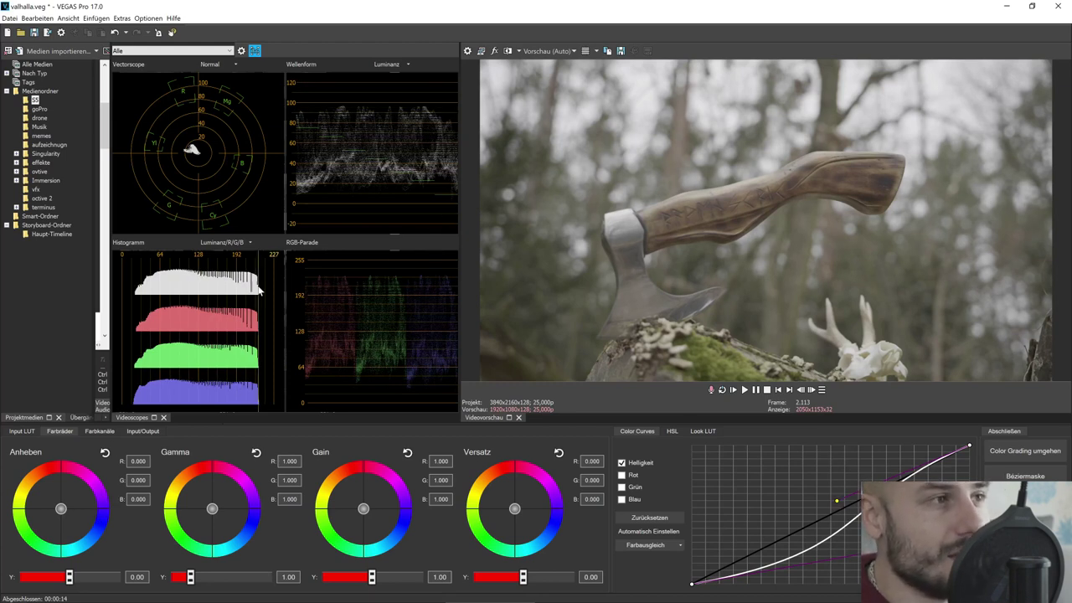
# Step: Lower the Lift (Anheben) luminance of the axe clip to -0.32
pyautogui.moveTo(69, 576); pyautogui.dragTo(64, 576)
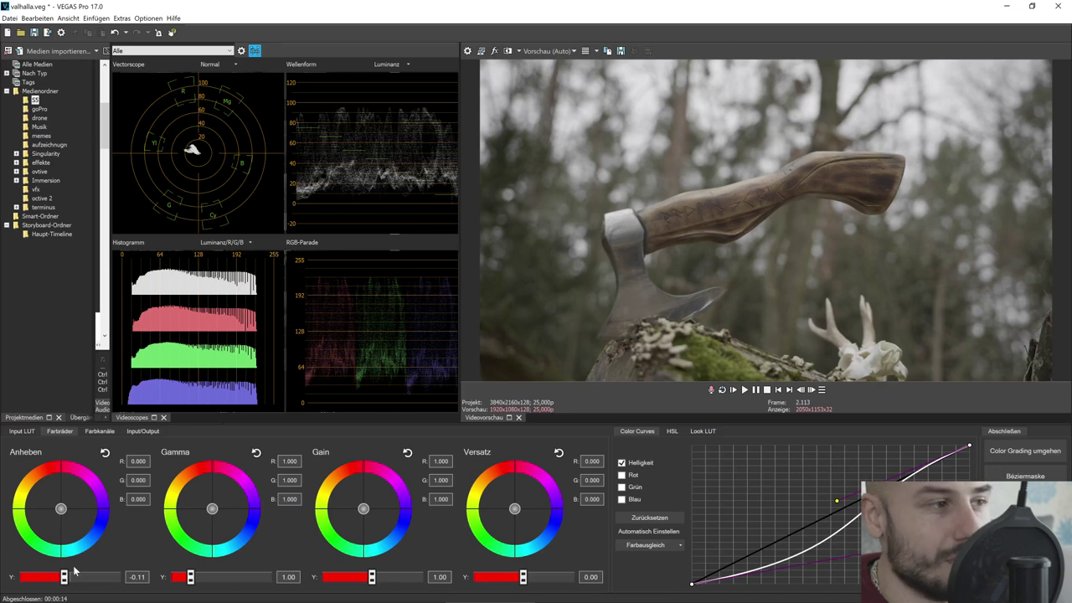
pyautogui.moveTo(66, 579); pyautogui.dragTo(52, 581)
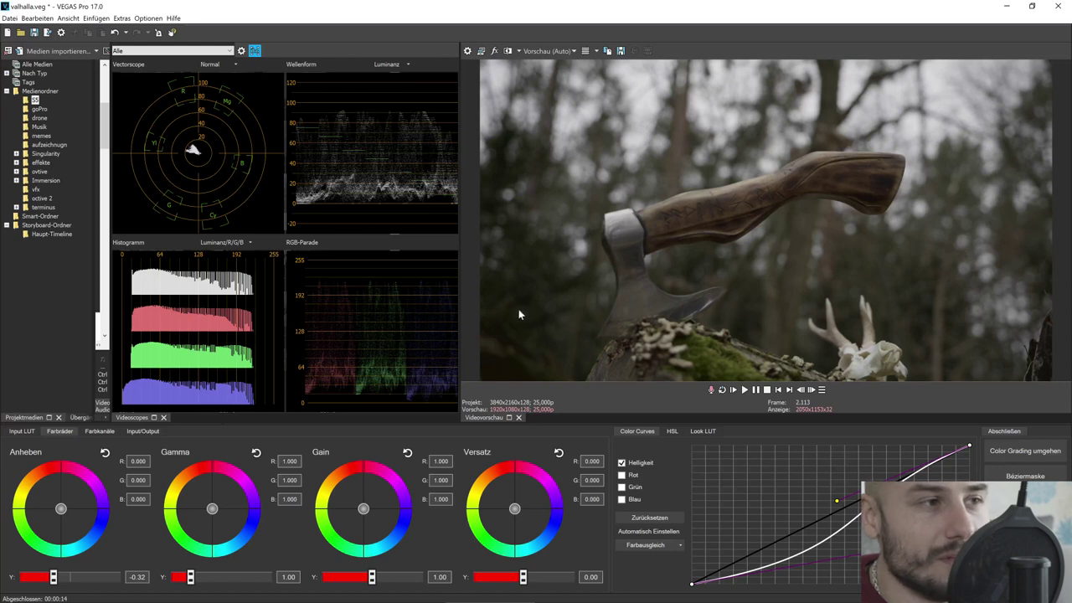
pyautogui.moveTo(53, 581); pyautogui.dragTo(56, 581)
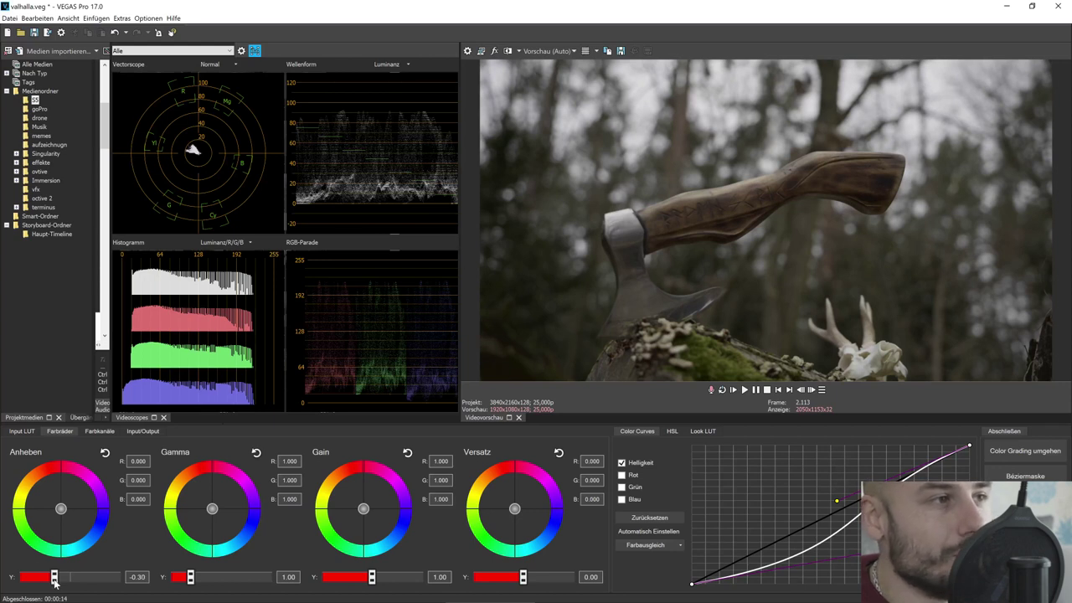
pyautogui.moveTo(57, 585); pyautogui.dragTo(52, 581)
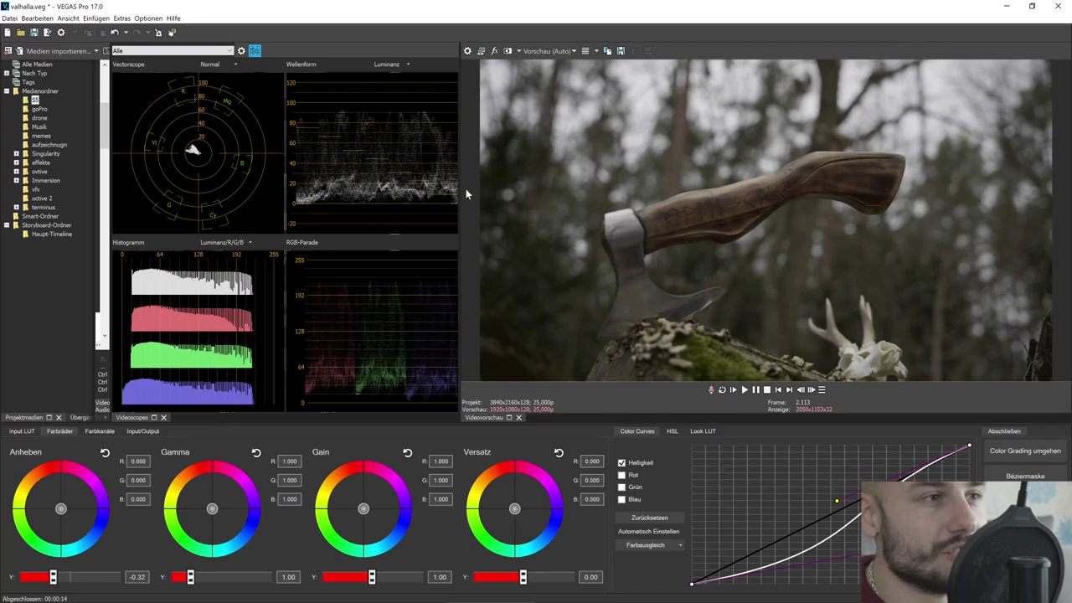
# Step: Check the video scope settings for the Studio RGB (16/64 to 235/940) option
pyautogui.click(251, 52)
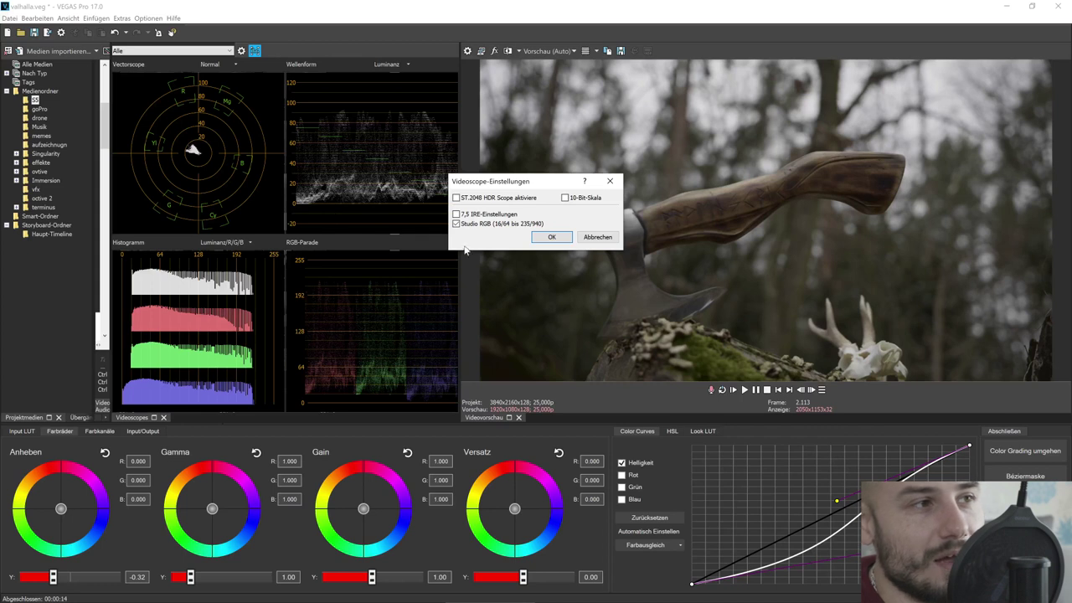
pyautogui.click(552, 237)
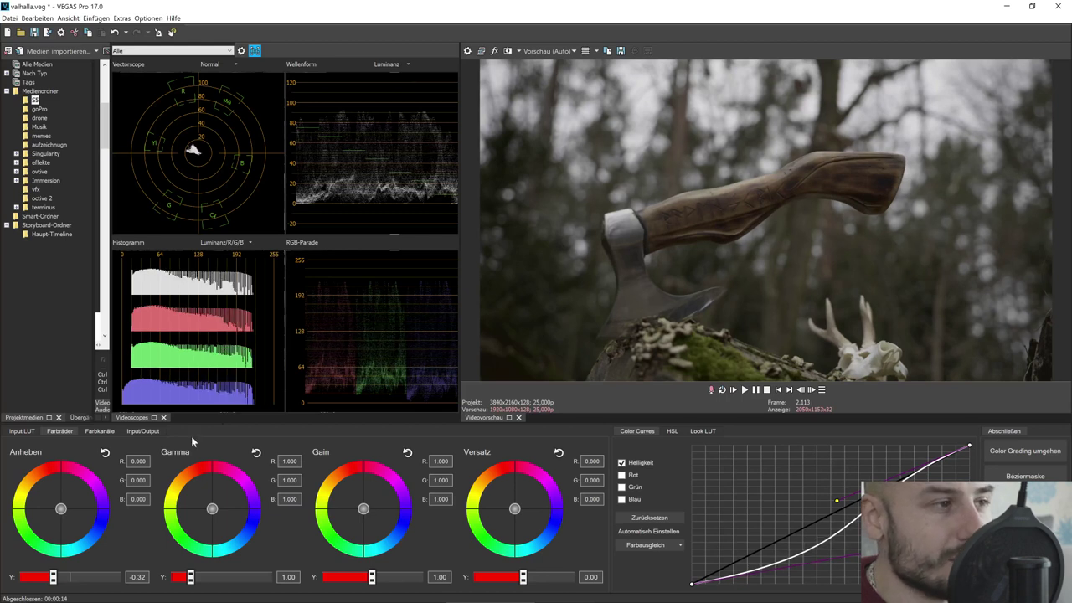
# Step: Raise the clip's saturation to 1.67 and tint its Gamma slightly green with R 0.999, G 1.033 and B 0.991
pyautogui.click(147, 431)
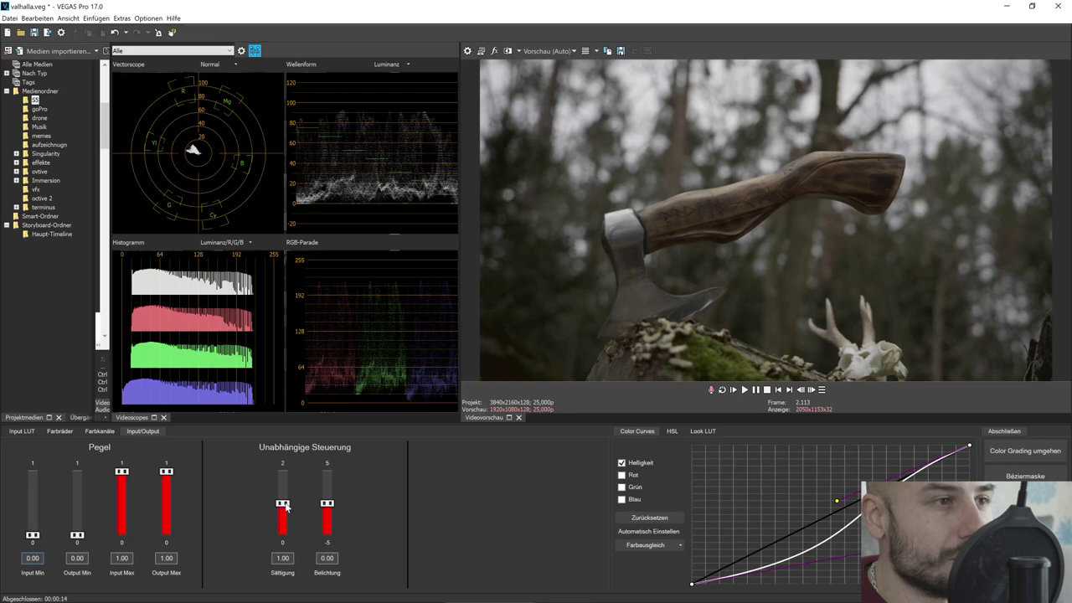
pyautogui.moveTo(286, 506); pyautogui.dragTo(286, 483)
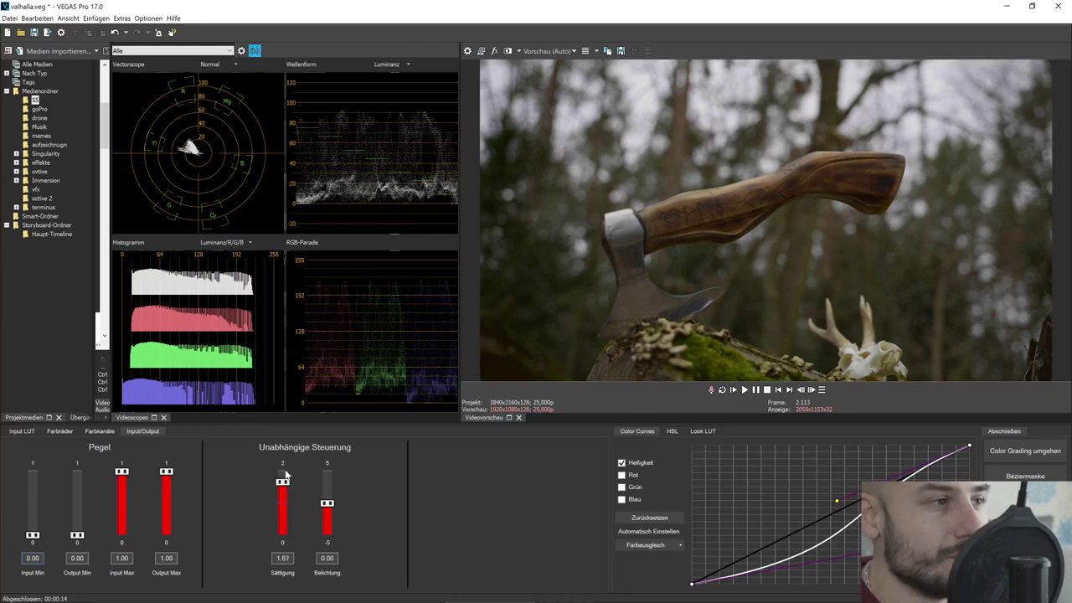
pyautogui.click(60, 430)
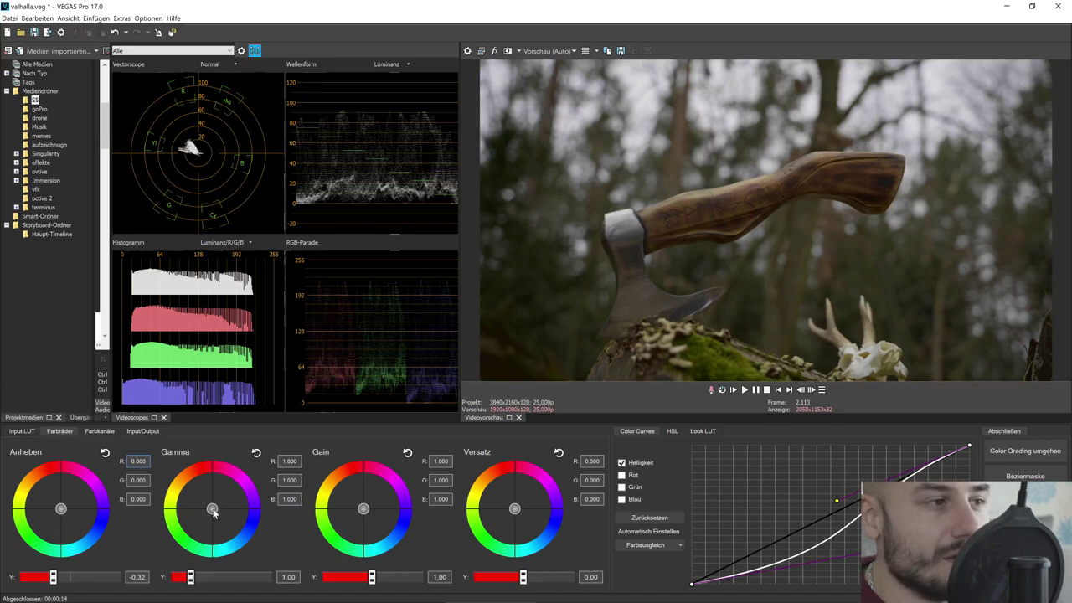
pyautogui.moveTo(213, 513)
pyautogui.mouseDown()
pyautogui.moveTo(209, 501)
pyautogui.moveTo(234, 513)
pyautogui.moveTo(214, 504)
pyautogui.moveTo(213, 515)
pyautogui.mouseUp()
pyautogui.click(257, 453)
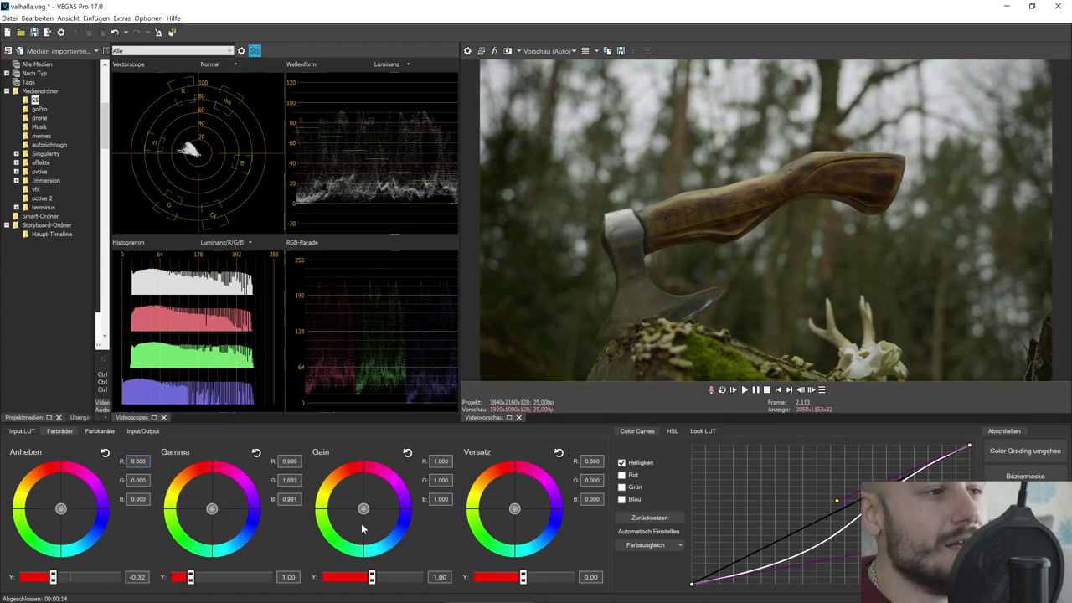
# Step: Reset the trial orange tint on Gain and shift it slightly toward blue with R 0.985, G 1.000 and B 1.020
pyautogui.moveTo(367, 508); pyautogui.dragTo(363, 507)
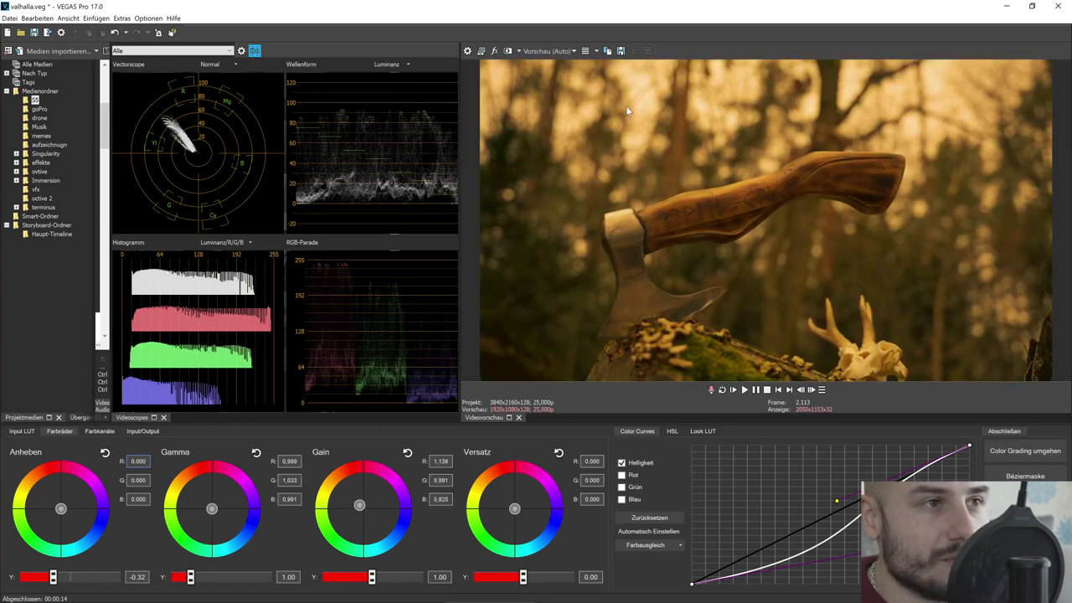
pyautogui.click(407, 453)
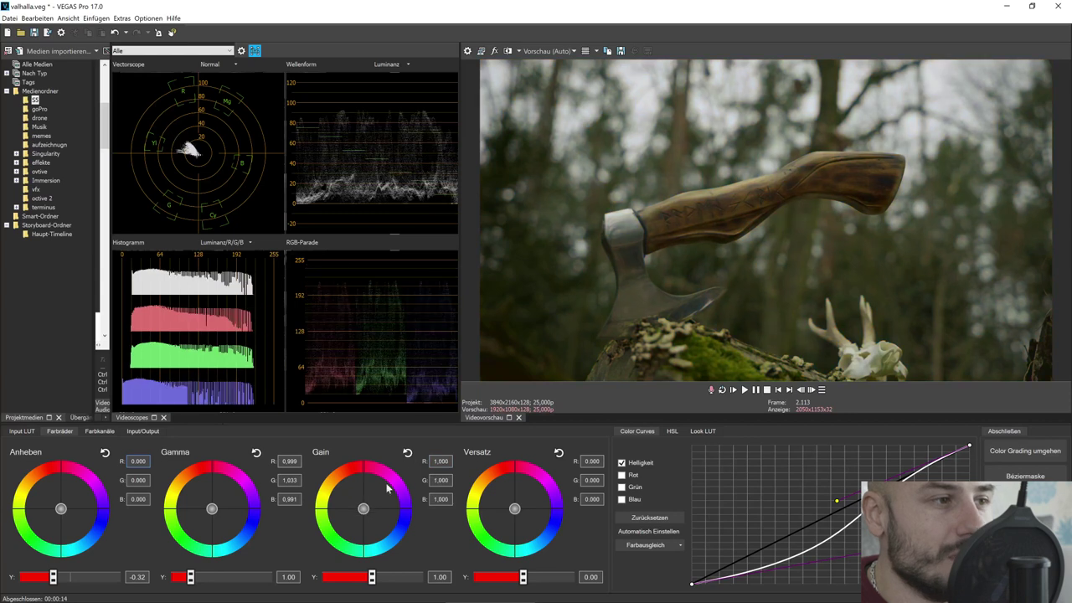
pyautogui.moveTo(367, 516); pyautogui.dragTo(372, 520)
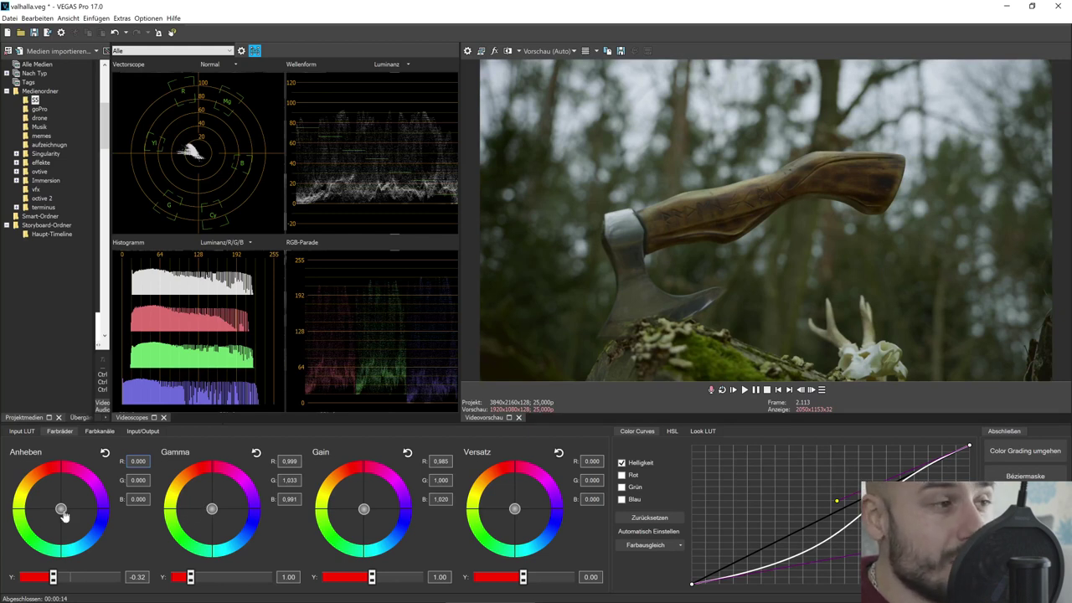
# Step: Tint the Lift (Anheben) color toward warm orange, with R about 0.056, G about 0.013 and B about -0.09
pyautogui.moveTo(65, 514)
pyautogui.mouseDown()
pyautogui.moveTo(49, 510)
pyautogui.moveTo(62, 506)
pyautogui.mouseUp()
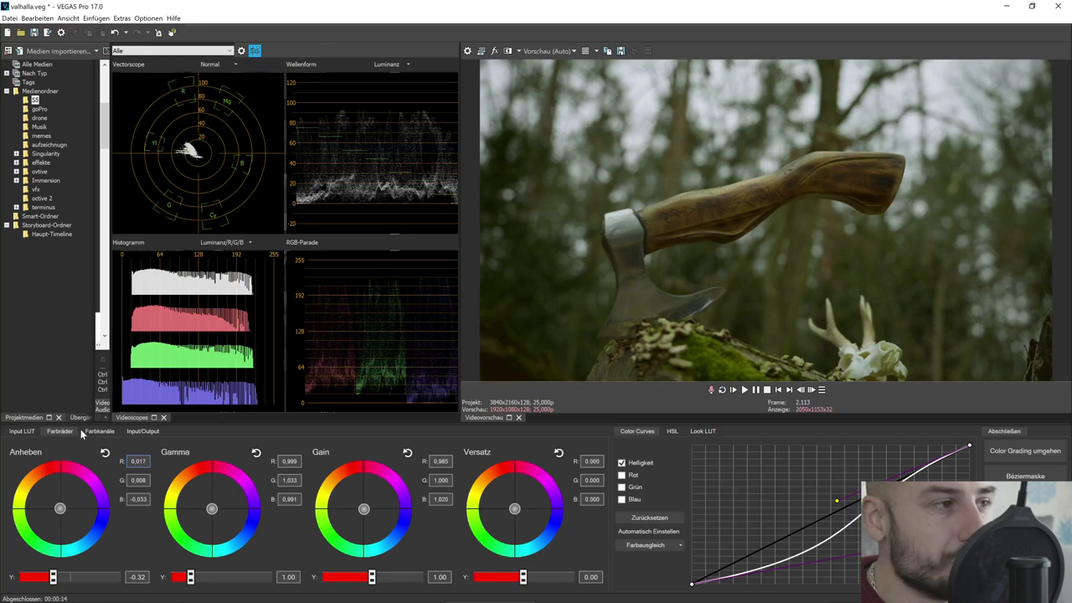
pyautogui.moveTo(65, 512); pyautogui.dragTo(50, 504)
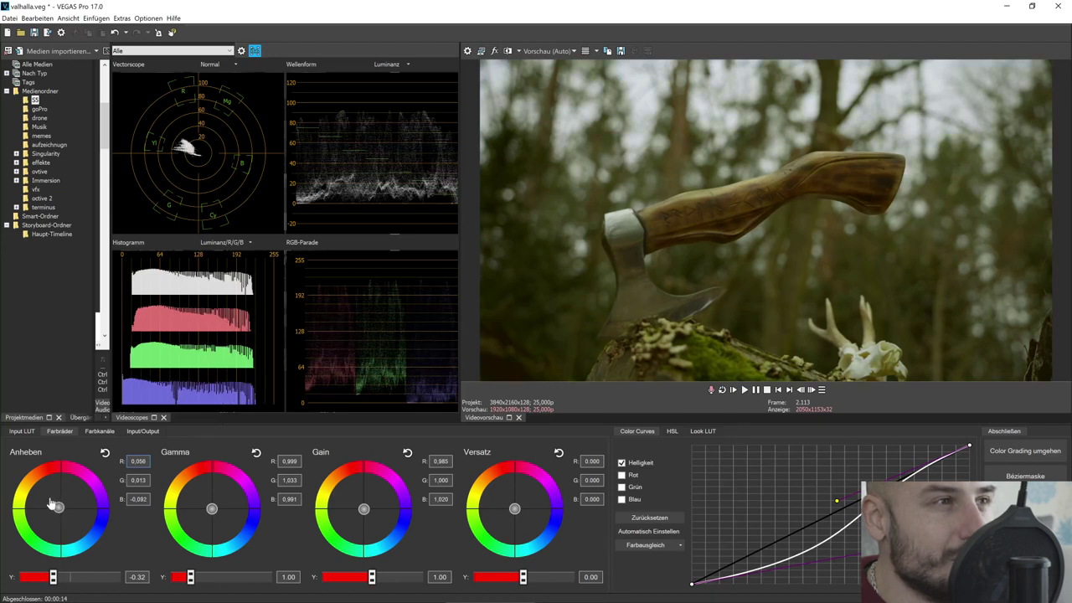
# Step: Set the project's pixel format (Pixelformat) to 8-Bit
pyautogui.click(467, 51)
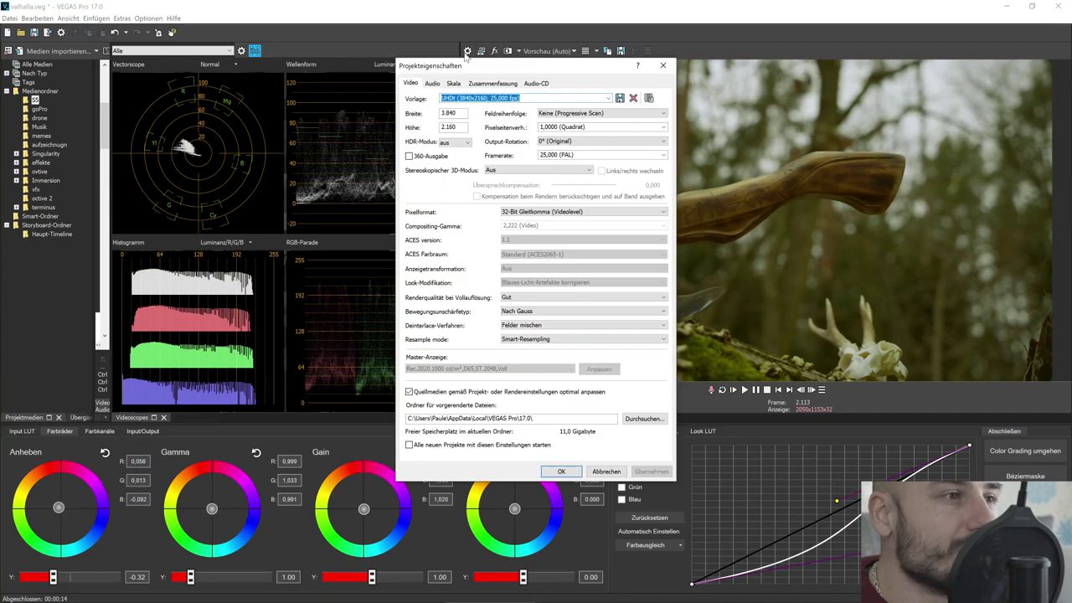
pyautogui.click(570, 211)
pyautogui.click(570, 219)
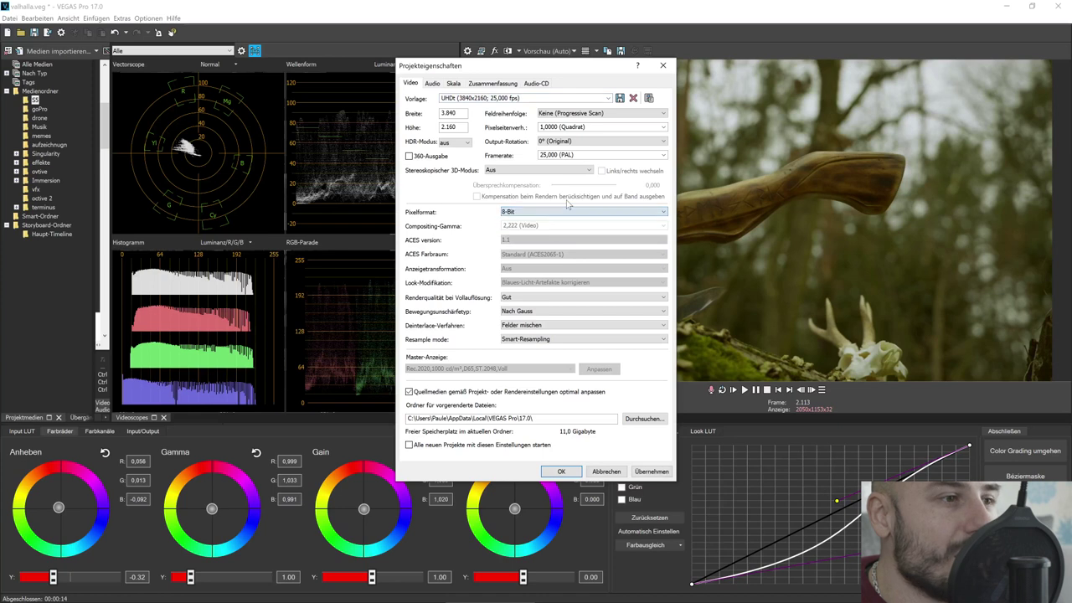
pyautogui.click(561, 471)
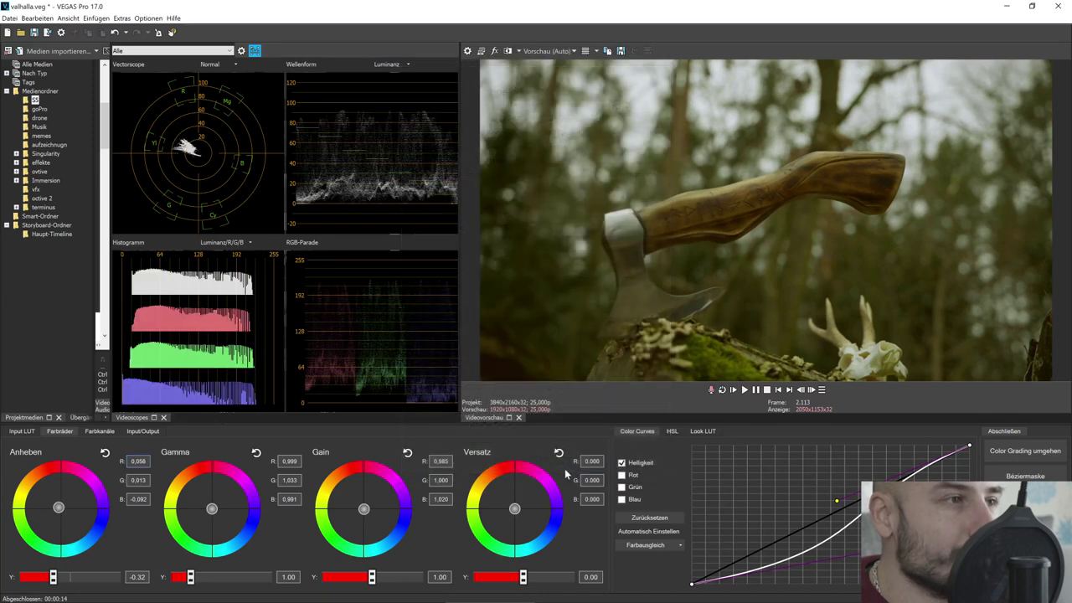
# Step: Soften the warm Lift (Anheben) tint to R 0.038, G 0.019 and B -0.073, and raise the HSL saturation to 1.27
pyautogui.moveTo(59, 508); pyautogui.dragTo(63, 514)
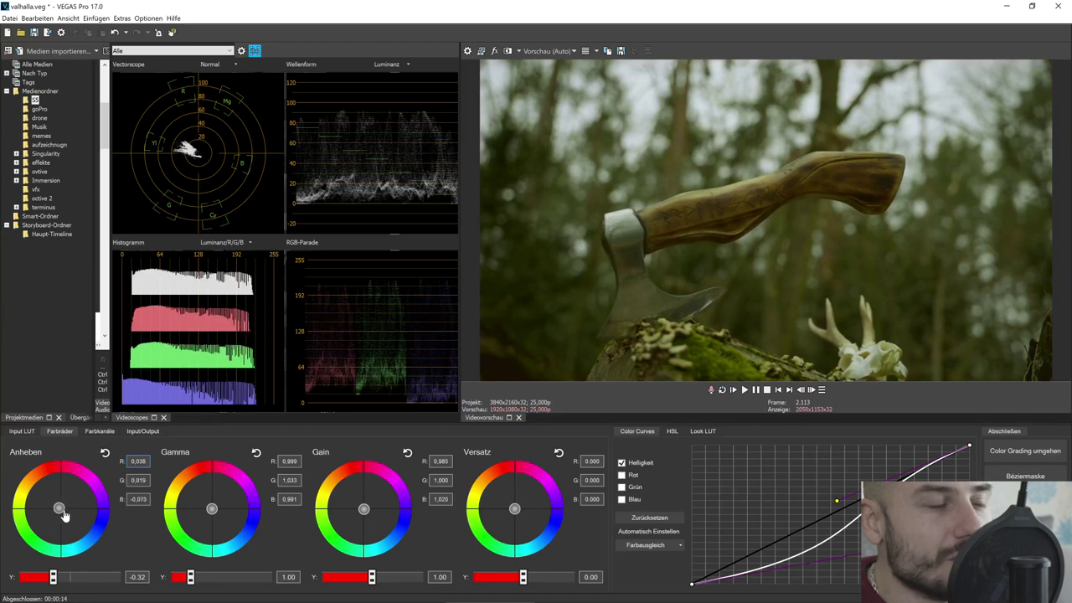
pyautogui.click(128, 431)
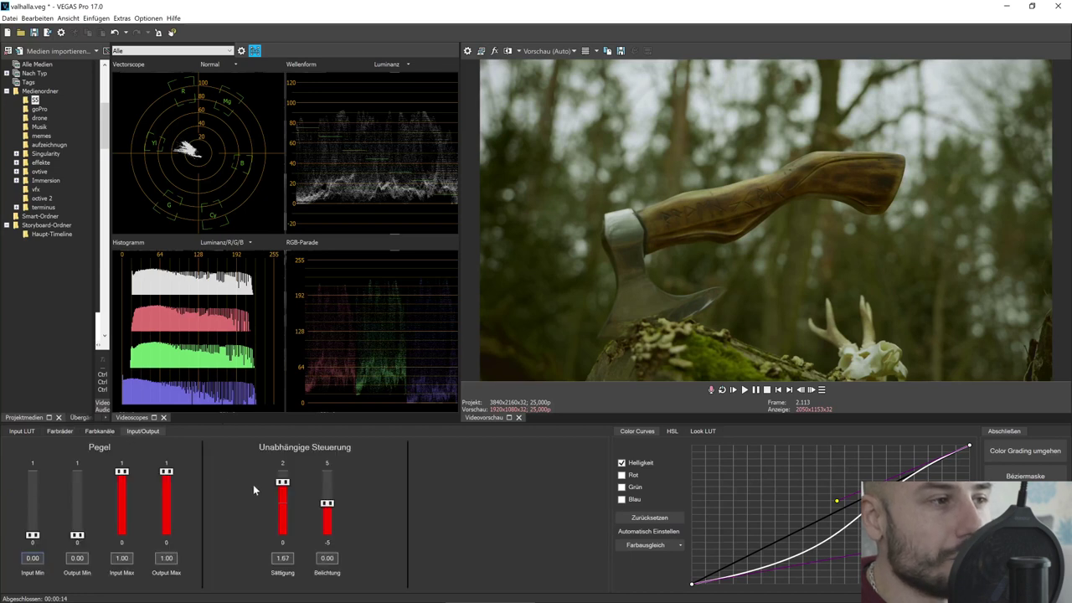
pyautogui.click(673, 432)
pyautogui.click(643, 433)
pyautogui.click(705, 431)
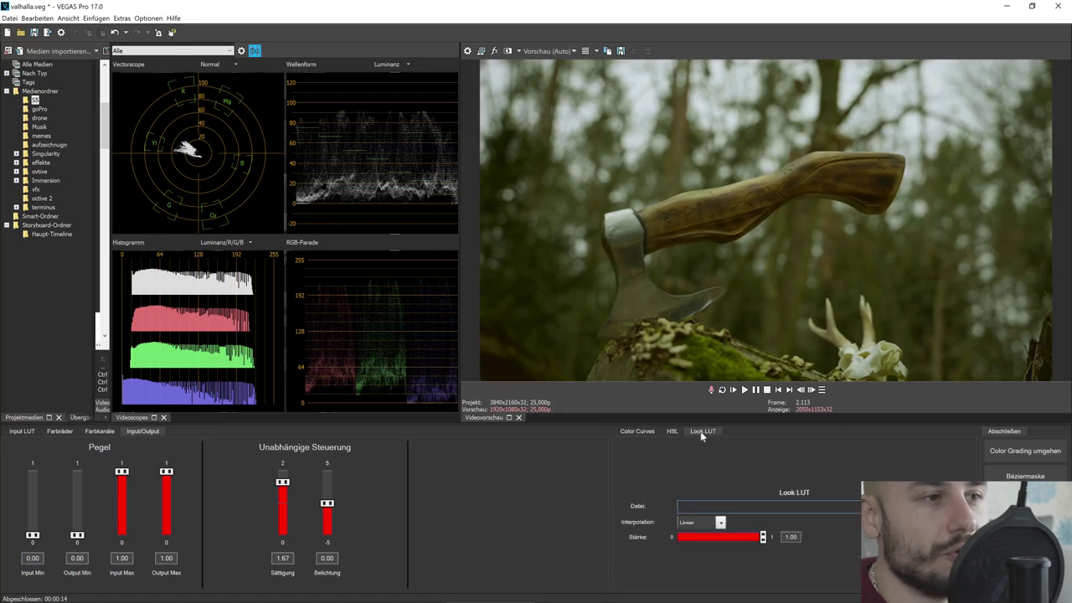
pyautogui.click(672, 432)
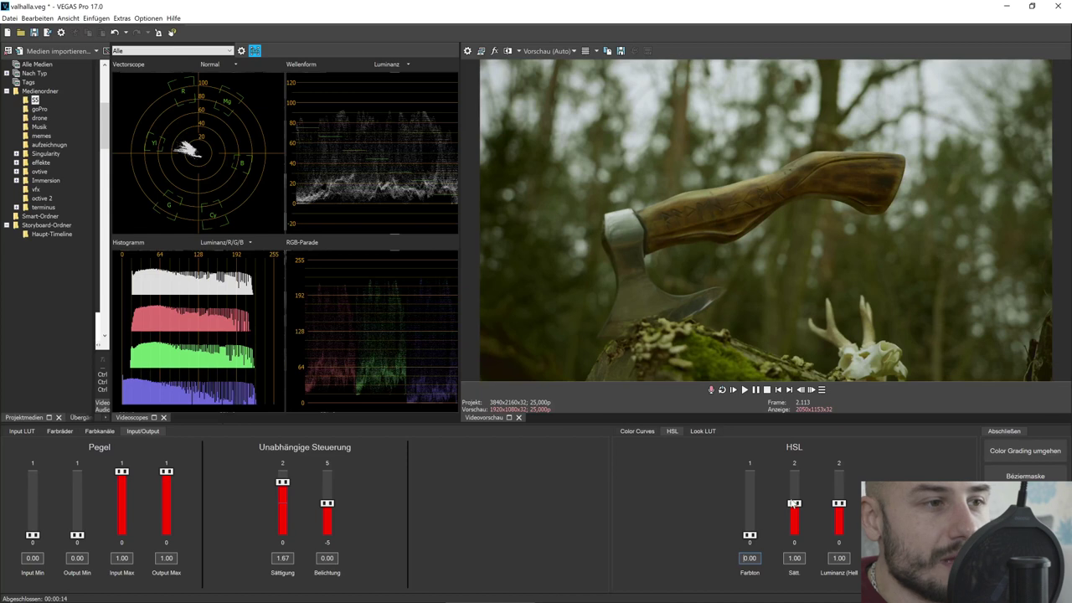
pyautogui.moveTo(794, 503)
pyautogui.mouseDown()
pyautogui.moveTo(796, 469)
pyautogui.moveTo(794, 495)
pyautogui.mouseUp()
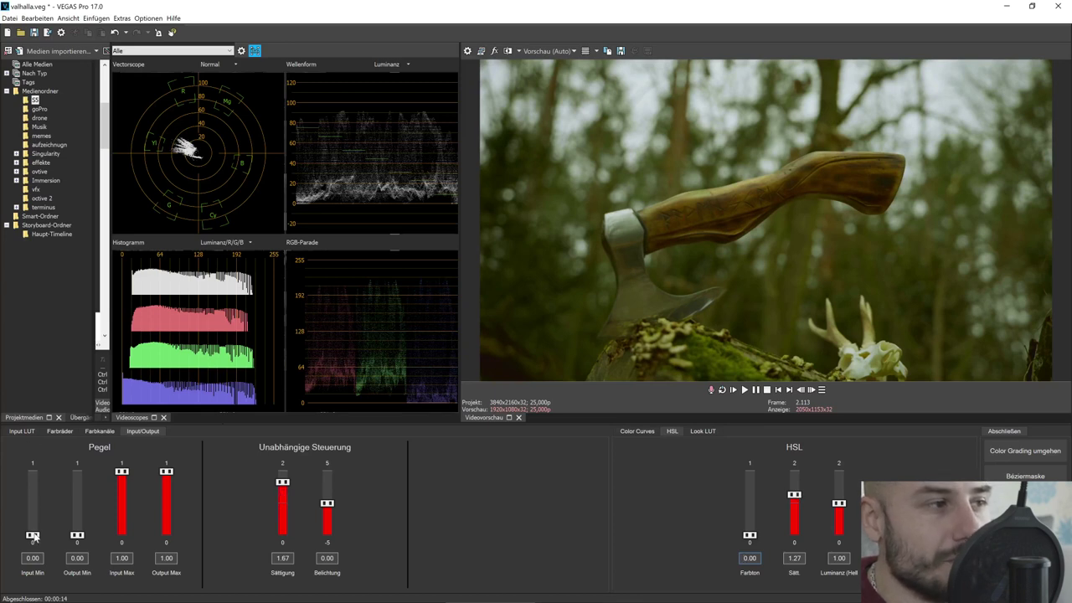
# Step: Try Input Min at 0.08, reset it and raise Output Min to 0.08 instead, then deepen the lower part of the brightness curve
pyautogui.moveTo(34, 535); pyautogui.dragTo(34, 530)
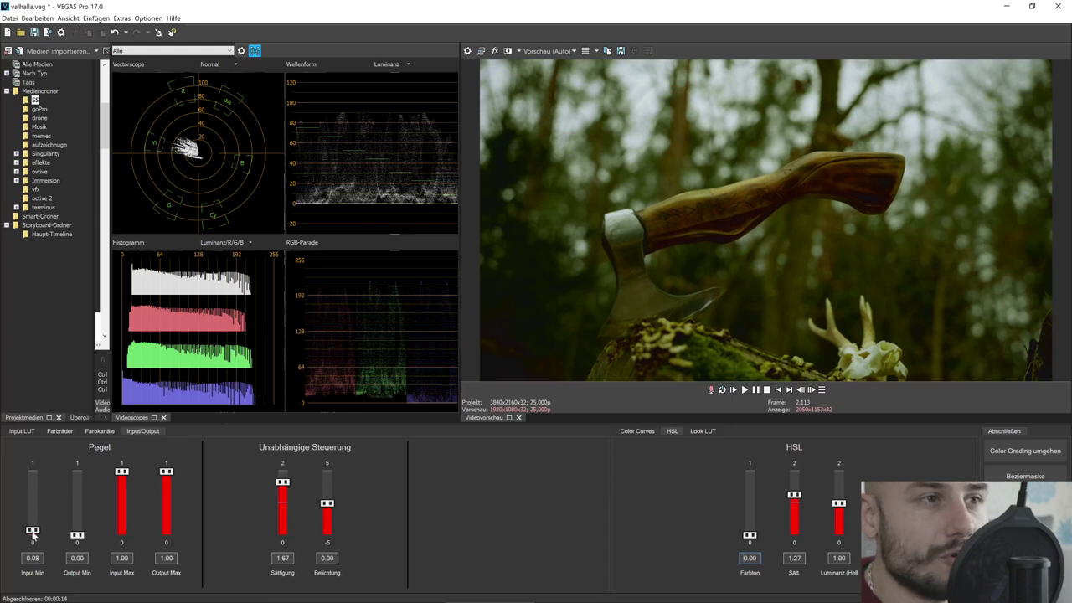
pyautogui.moveTo(34, 536); pyautogui.dragTo(77, 530)
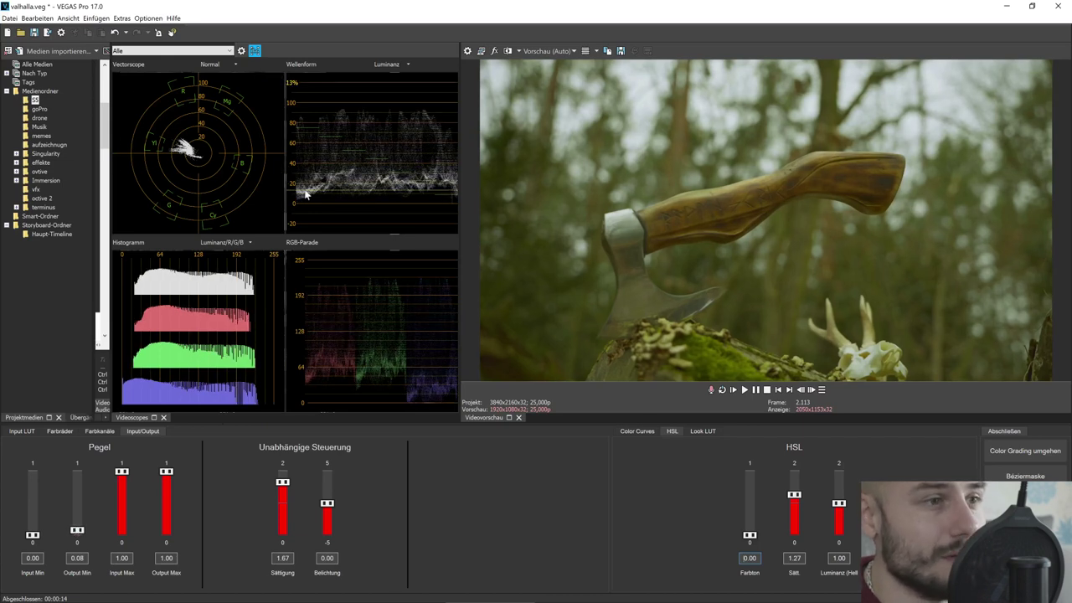
pyautogui.click(636, 431)
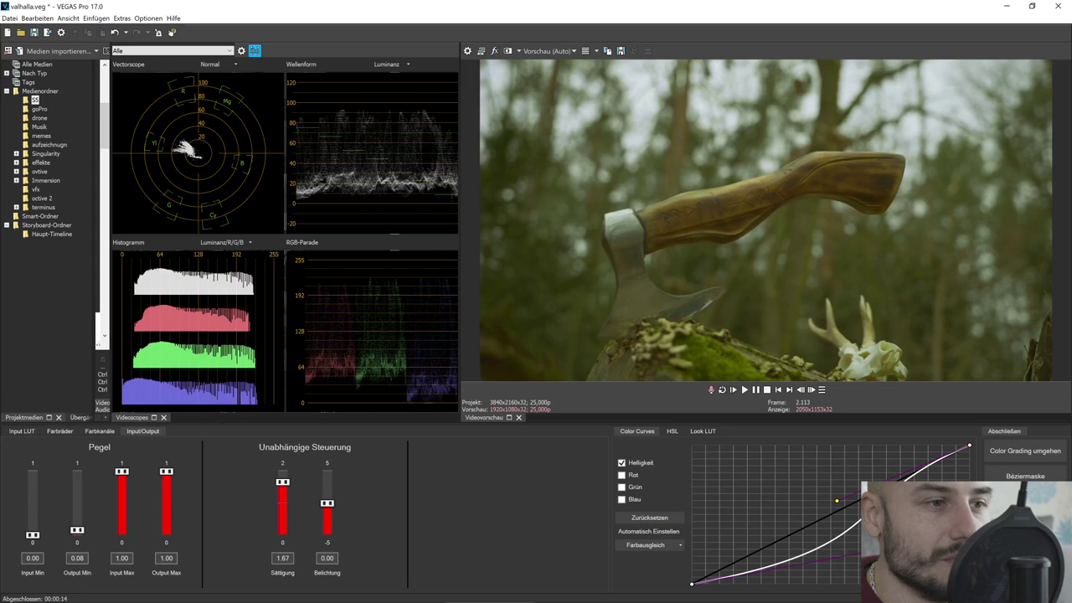
pyautogui.moveTo(753, 570); pyautogui.dragTo(827, 584)
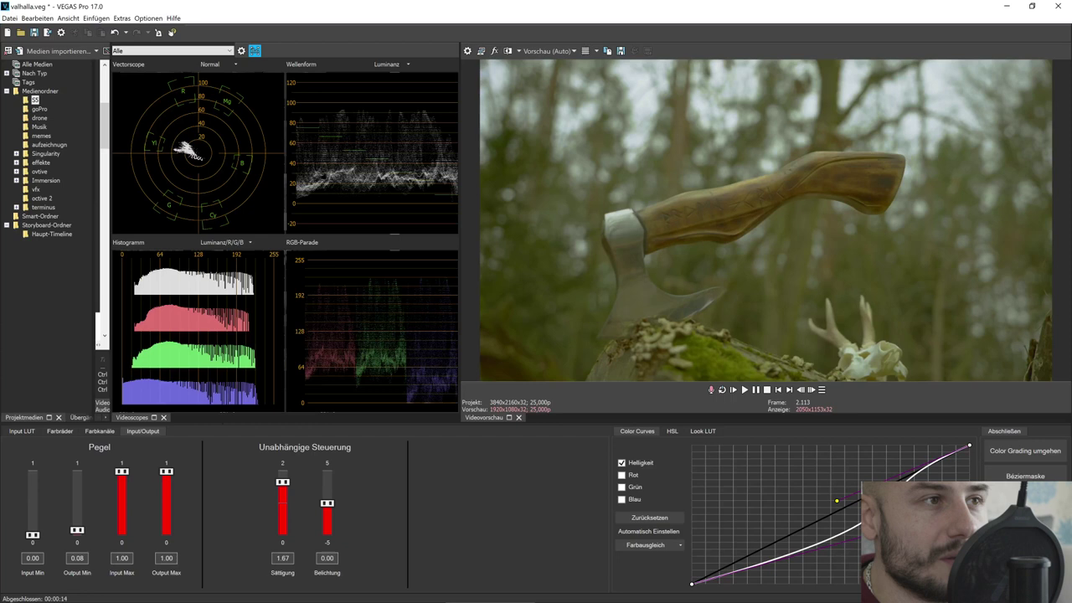
pyautogui.moveTo(829, 536); pyautogui.dragTo(829, 571)
# Step: Reduce the HSL saturation to 1.16 and the independent saturation (Sättigung) to 1.36
pyautogui.click(671, 431)
pyautogui.moveTo(793, 503); pyautogui.dragTo(793, 498)
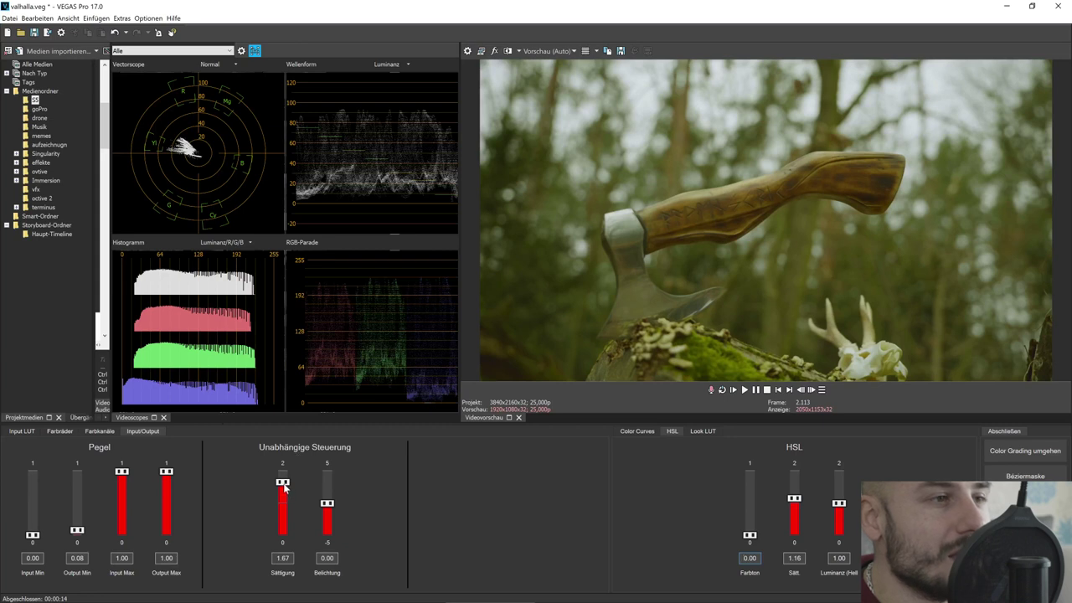
pyautogui.moveTo(283, 483); pyautogui.dragTo(285, 497)
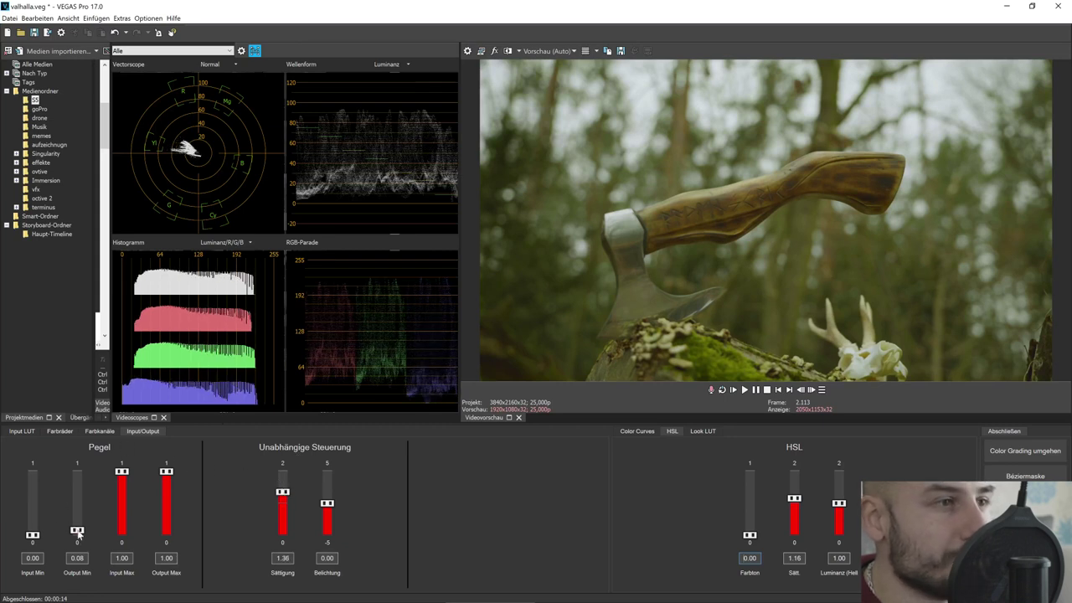
# Step: Reshape the brightness curve into a moderate S-curve, raising its upper handle to brighten the highlights and fine-tuning its lower handle
pyautogui.click(632, 431)
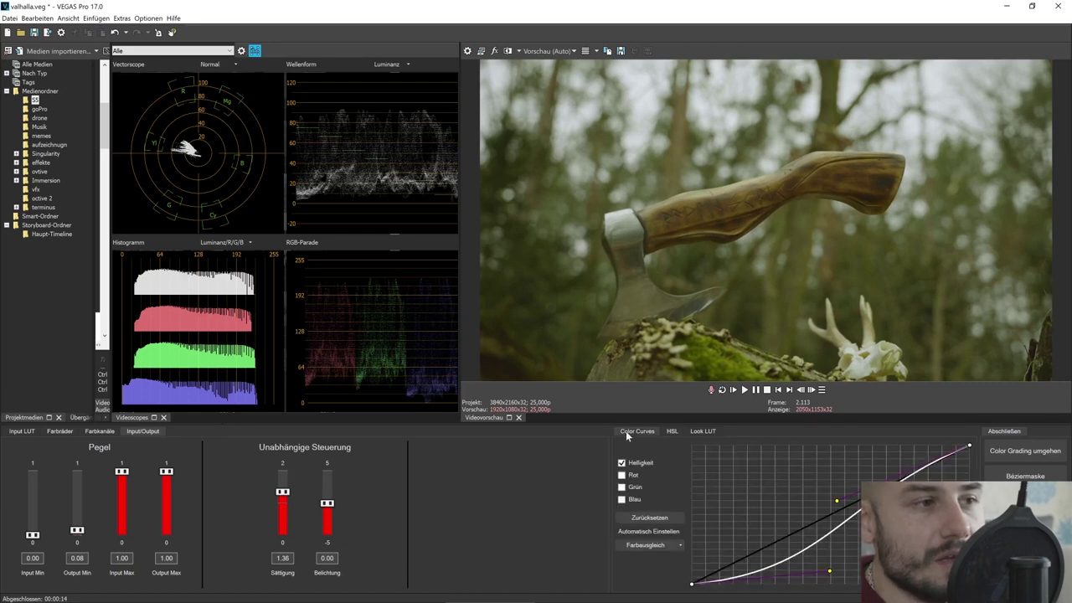
pyautogui.moveTo(836, 500); pyautogui.dragTo(808, 501)
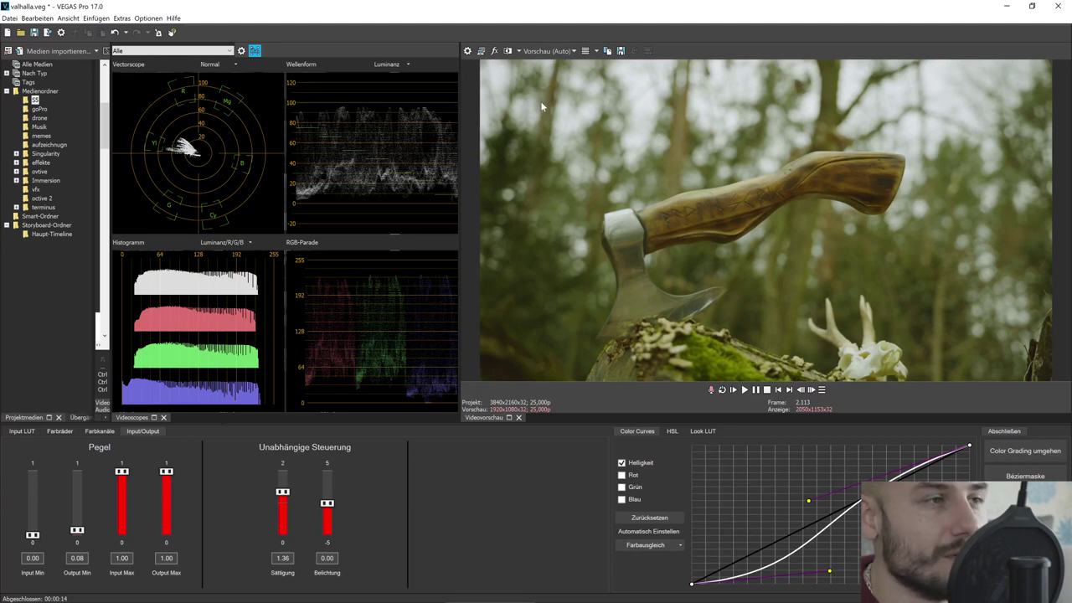
pyautogui.moveTo(361, 108)
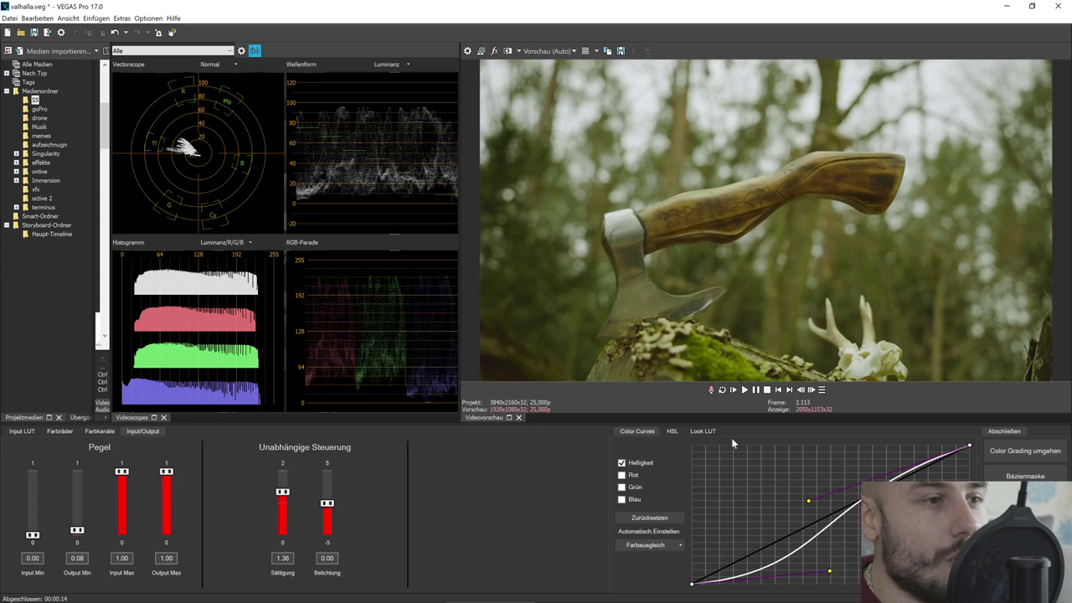
pyautogui.moveTo(807, 503); pyautogui.dragTo(774, 474)
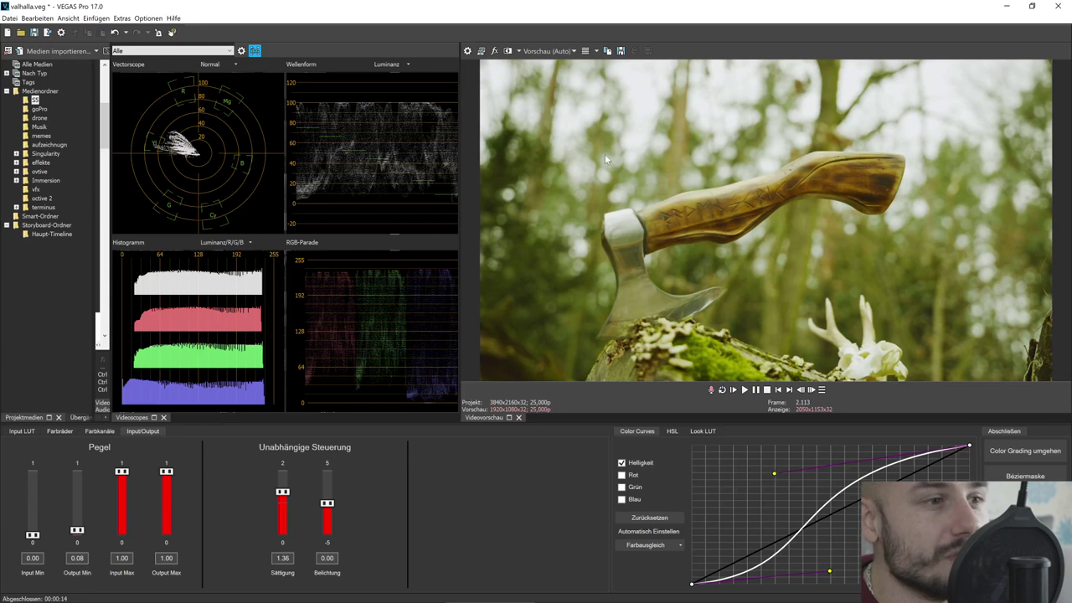
pyautogui.moveTo(775, 475); pyautogui.dragTo(803, 491)
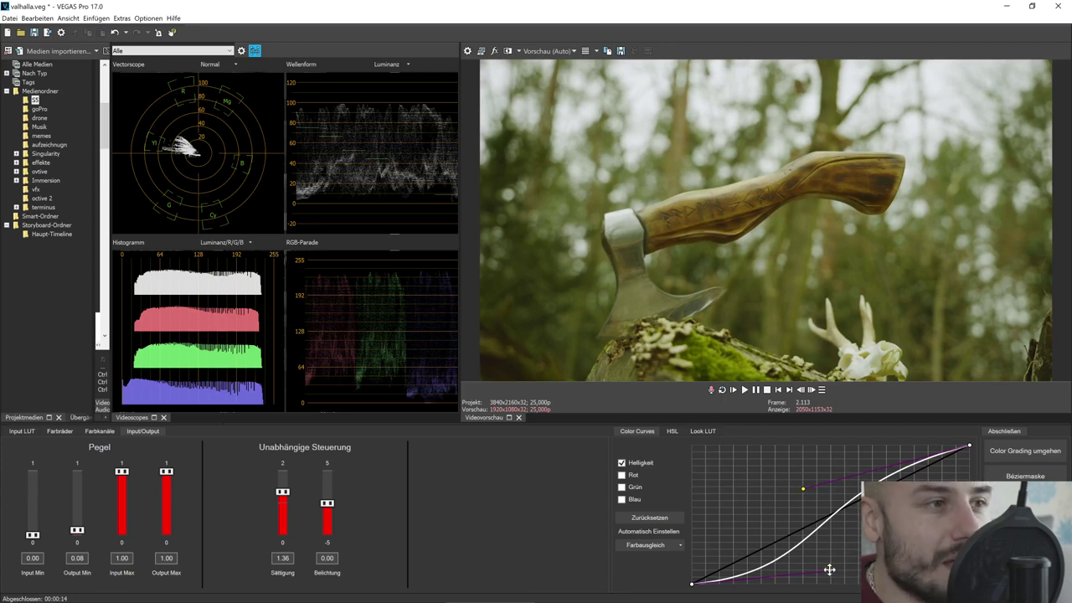
pyautogui.moveTo(837, 568); pyautogui.dragTo(841, 566)
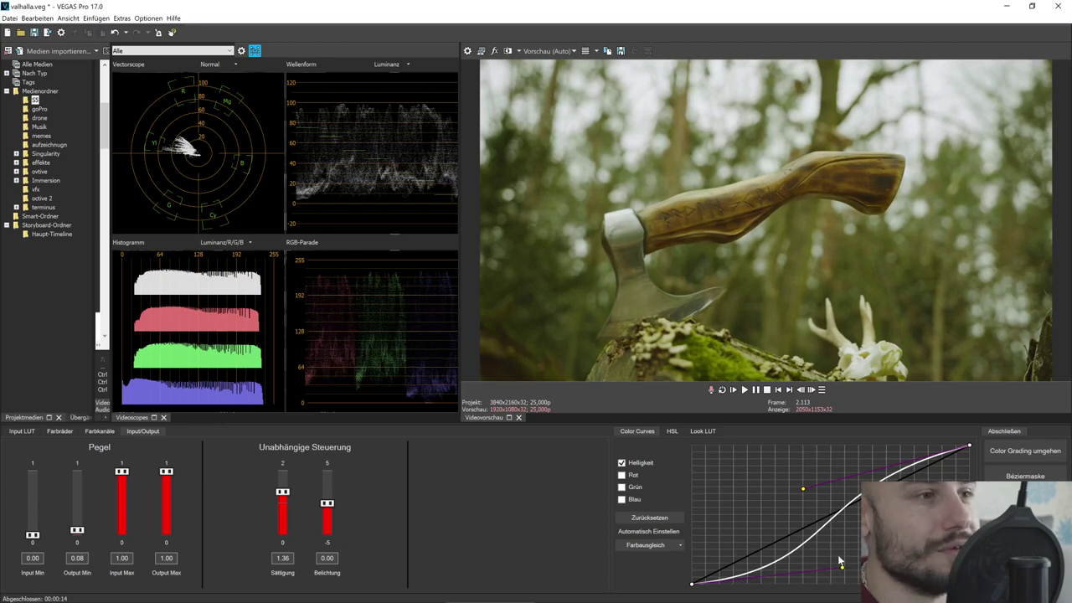
# Step: Shift the Gain color further toward blue with R 0.956, G 0.980 and B 1.085
pyautogui.click(65, 430)
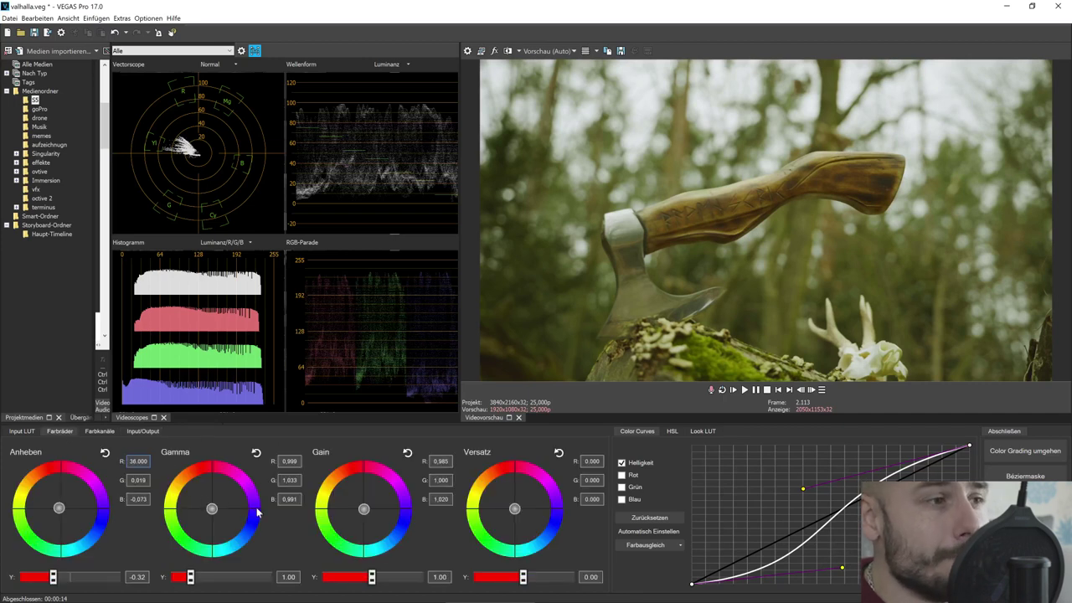
pyautogui.moveTo(361, 516); pyautogui.dragTo(379, 524)
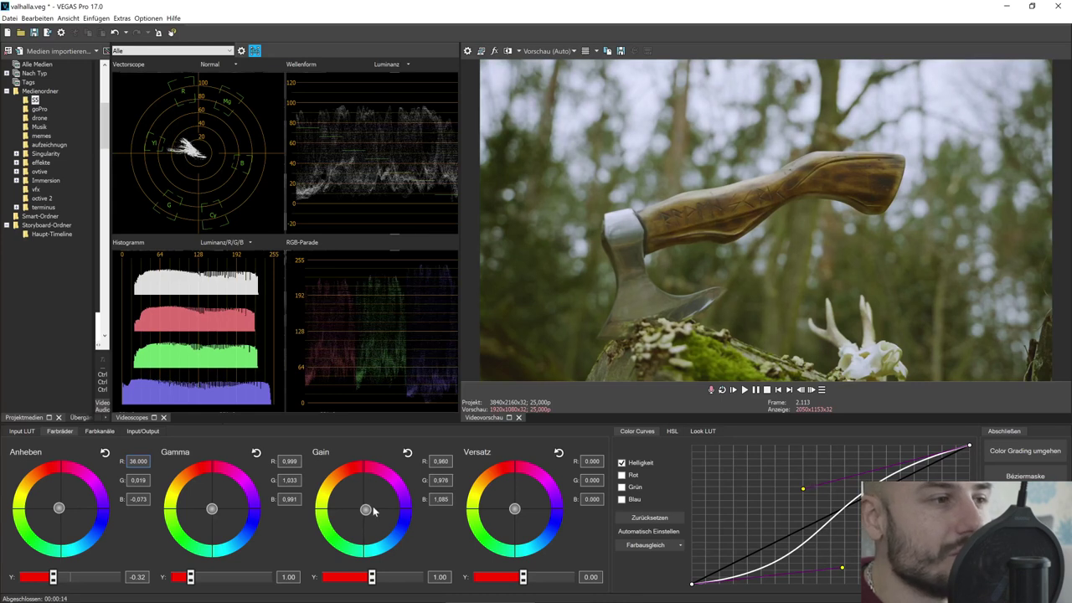
pyautogui.moveTo(373, 513); pyautogui.dragTo(366, 507)
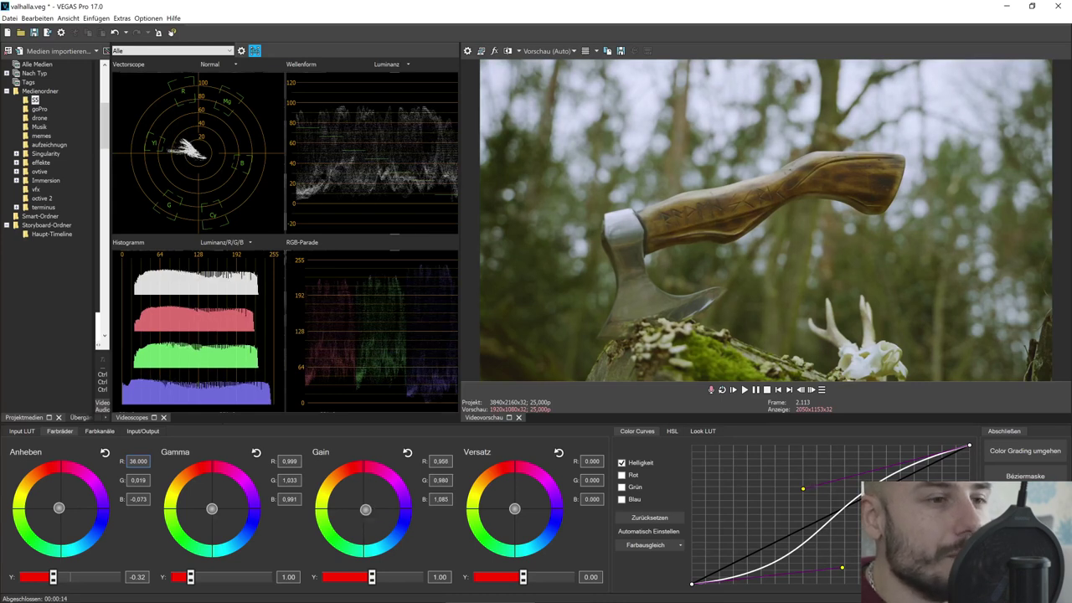
# Step: Return to the timeline layout and compare the graded PAUL5923 clip with the project's earlier graded axe shots
pyautogui.hotkey('alt', '1')
pyautogui.hotkey('ctrl', 'alt', 'd')
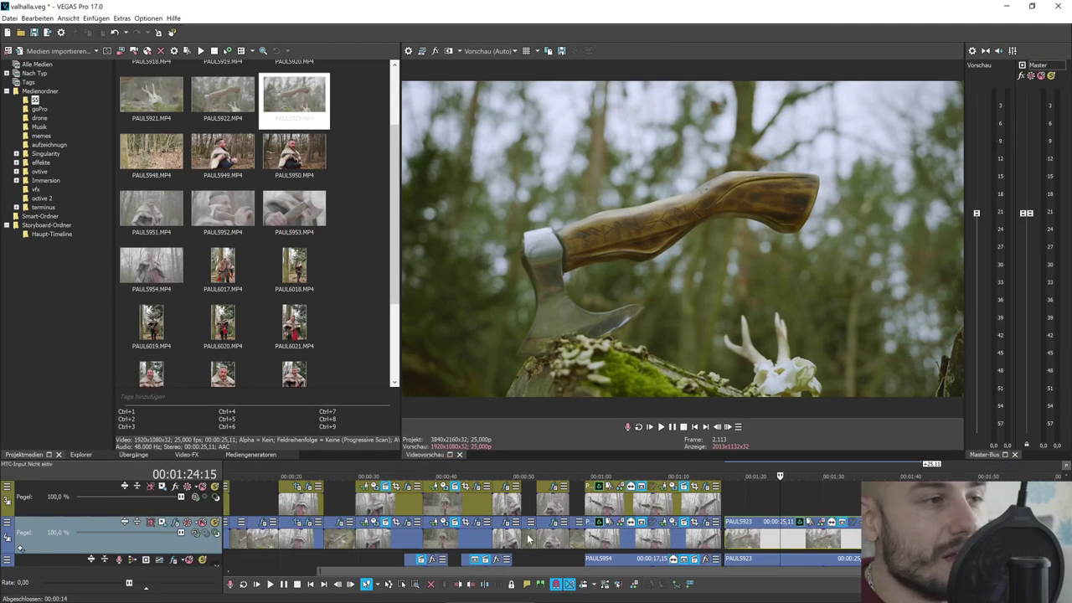
pyautogui.click(528, 539)
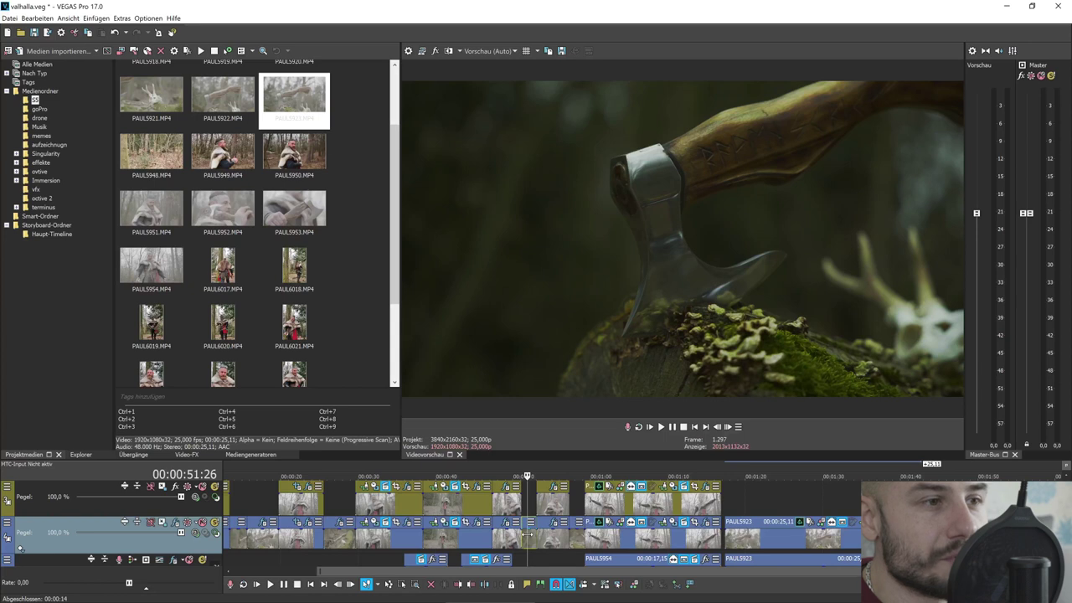
pyautogui.click(345, 544)
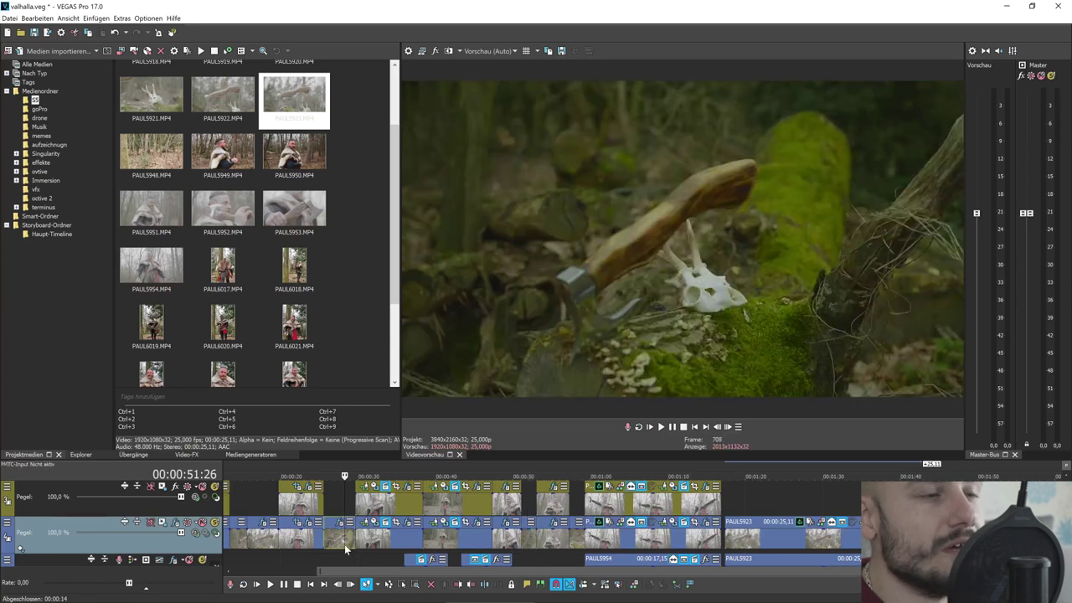
pyautogui.click(744, 542)
pyautogui.scroll(2, 733, 548)
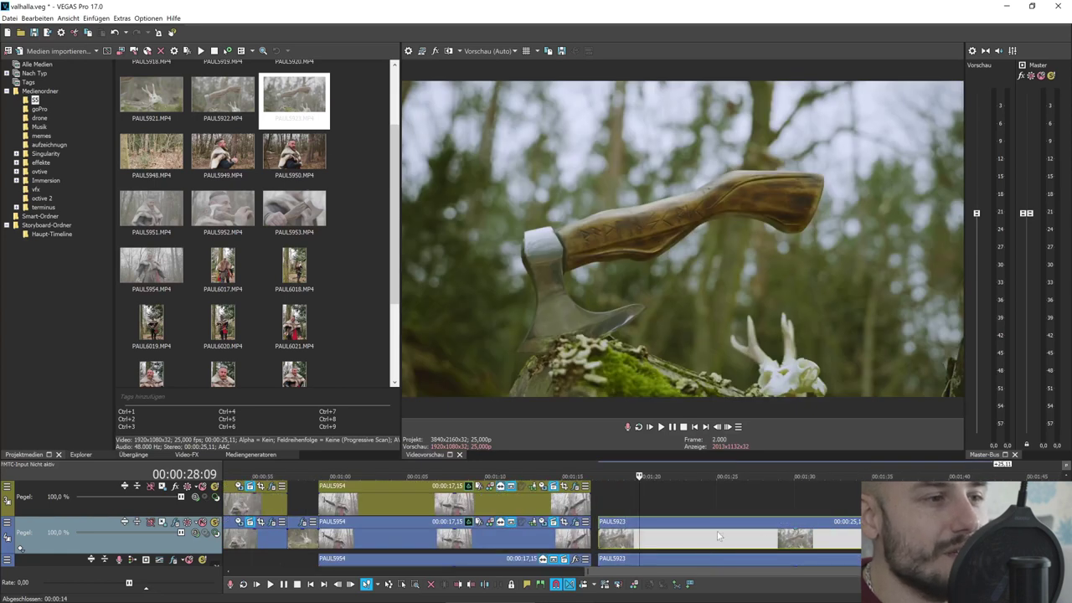
pyautogui.scroll(-2, 729, 535)
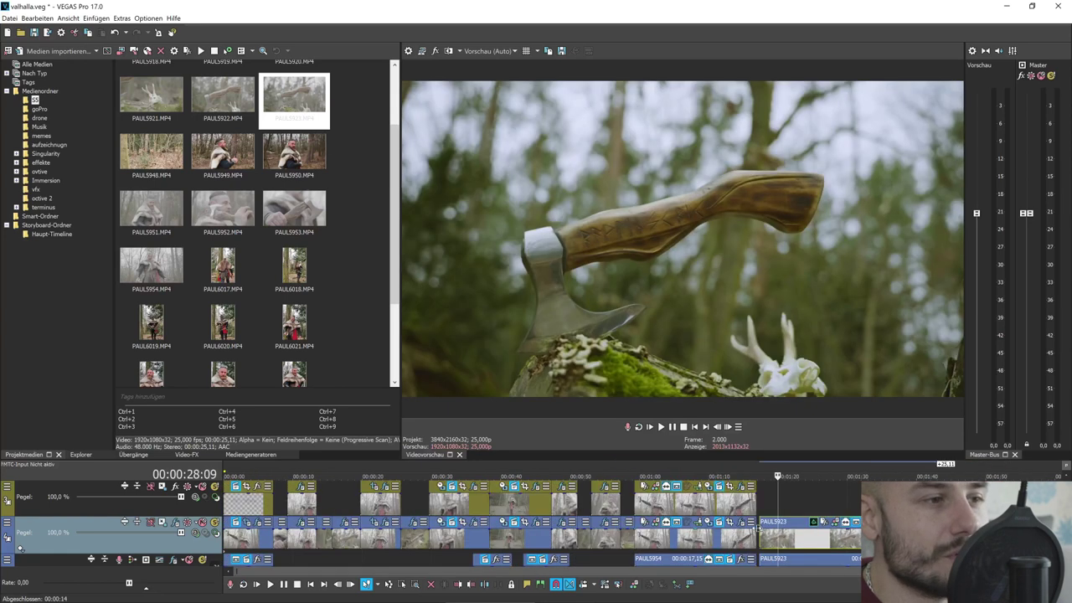
pyautogui.click(589, 540)
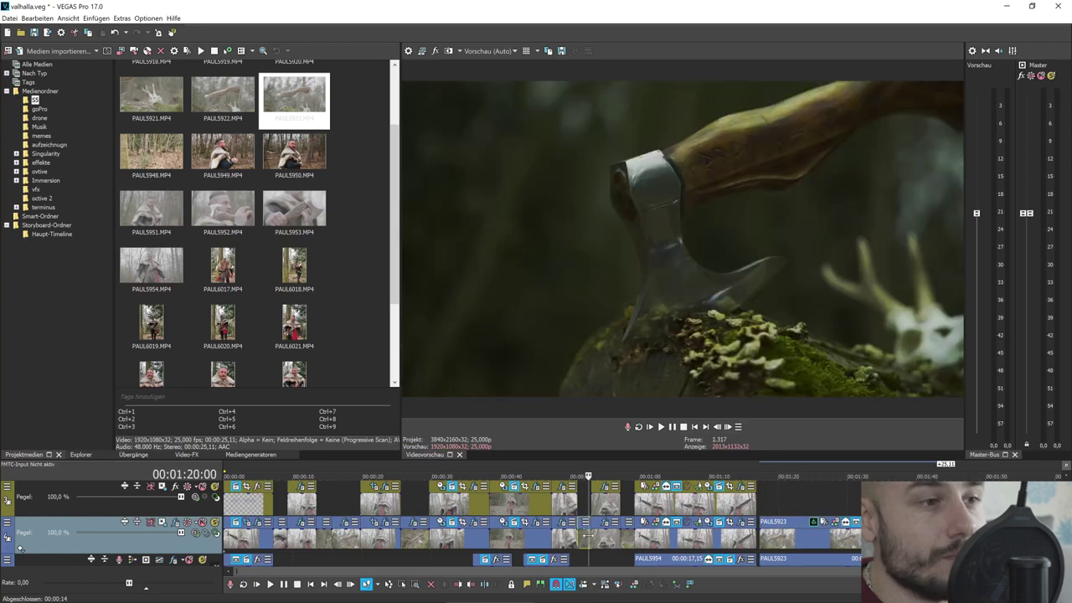
pyautogui.click(807, 541)
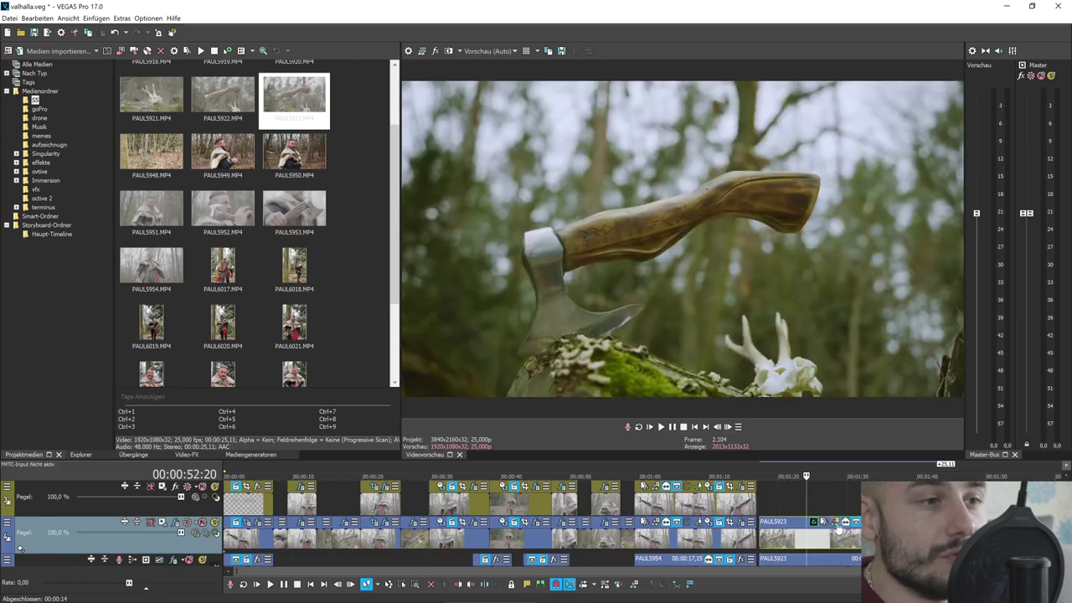
# Step: Export the PAUL5923 clip's grading as a CUBE LUT file named "paule 123 viking" in the LUT folder under Sony Vegas Pro Film
pyautogui.click(812, 521)
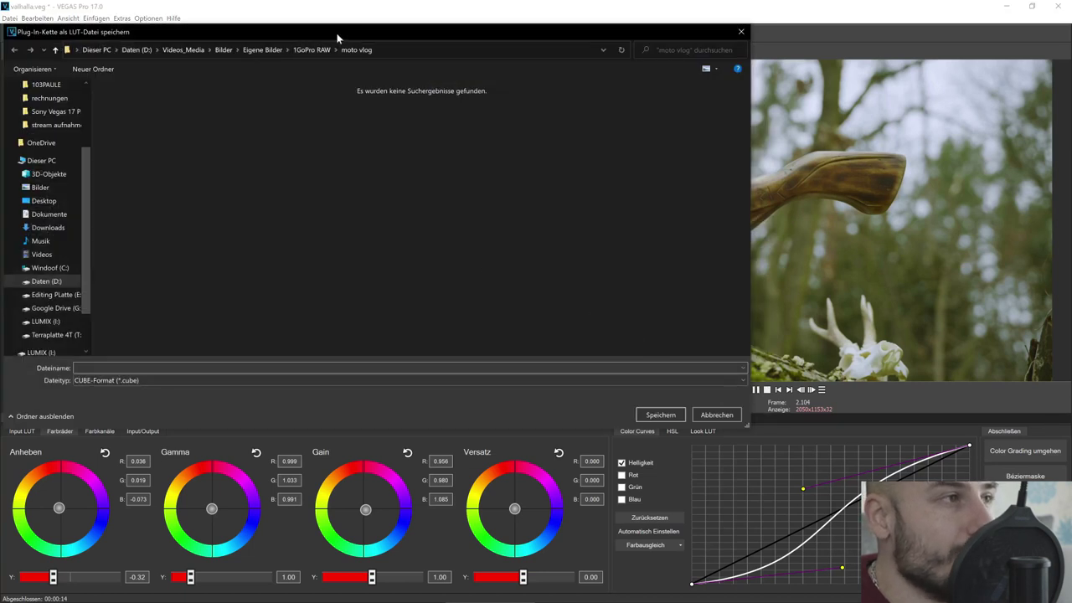
pyautogui.scroll(2, 38, 147)
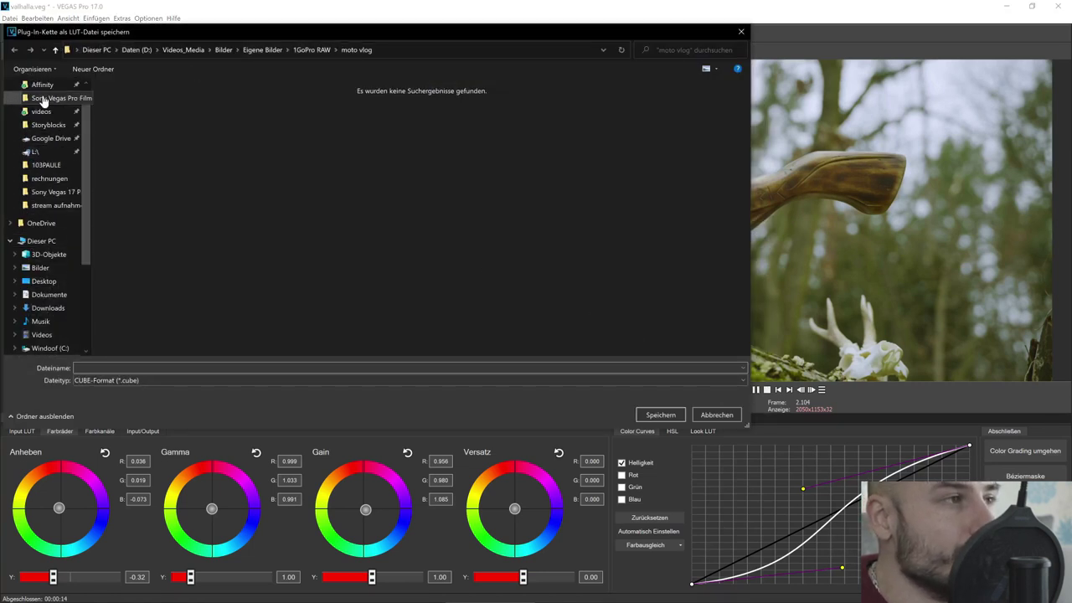
pyautogui.scroll(1, 42, 100)
pyautogui.click(42, 120)
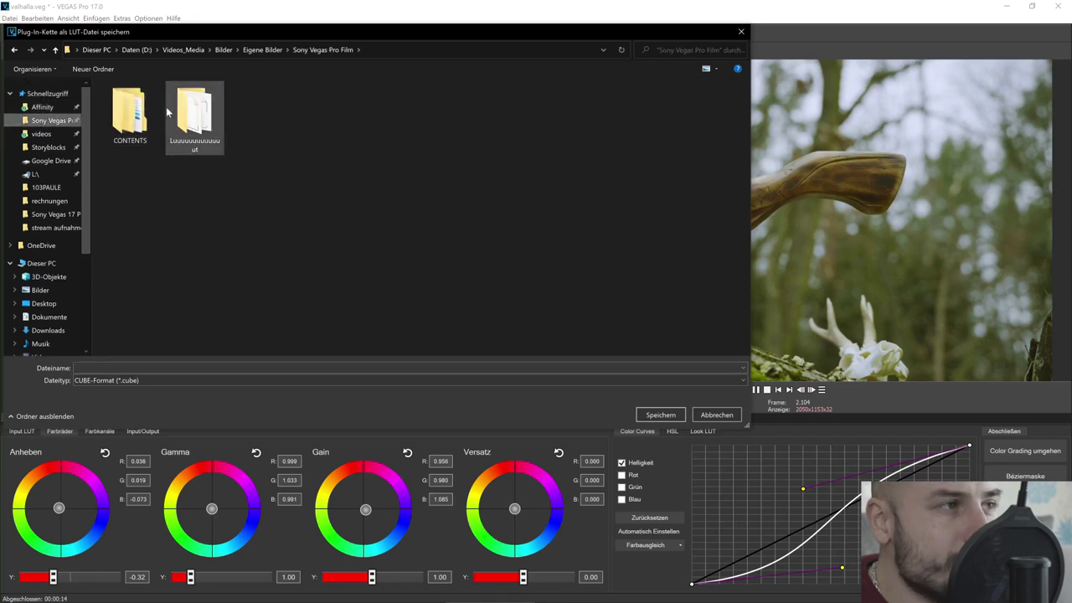
pyautogui.doubleClick(168, 112)
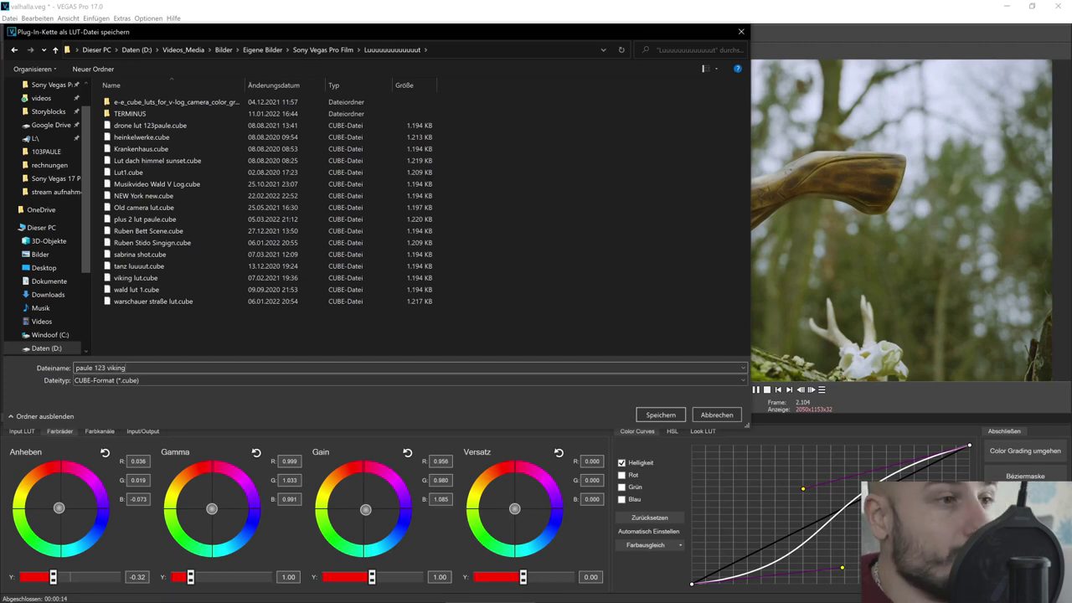
pyautogui.click(648, 414)
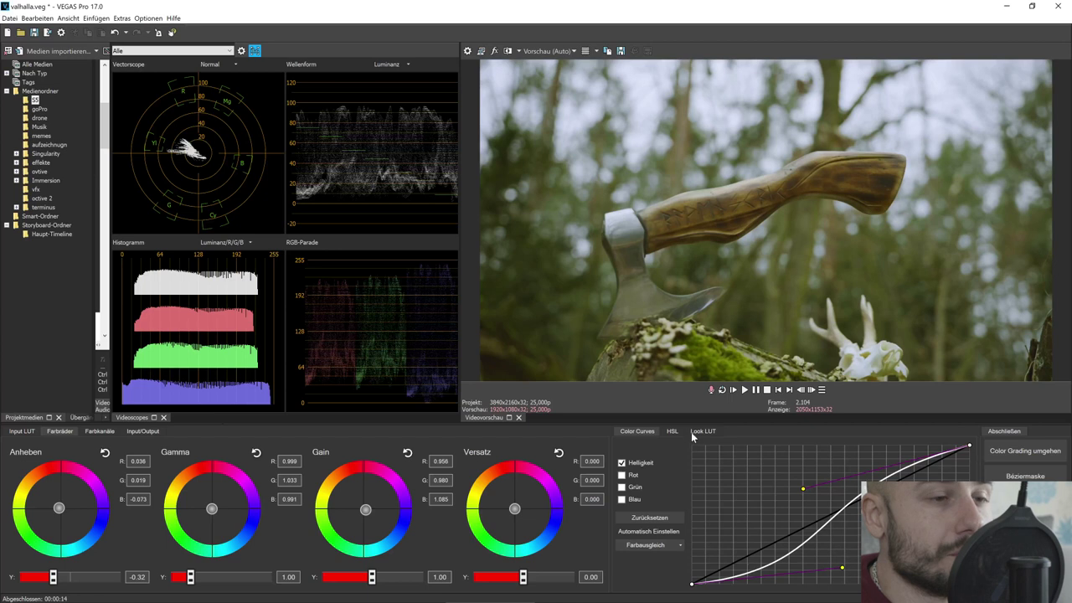
# Step: Open the color grading of the PAUL5919 axe close-up on the timeline and load "paule 123 viking.cube" as its camera LUT
pyautogui.hotkey('alt', 'd')
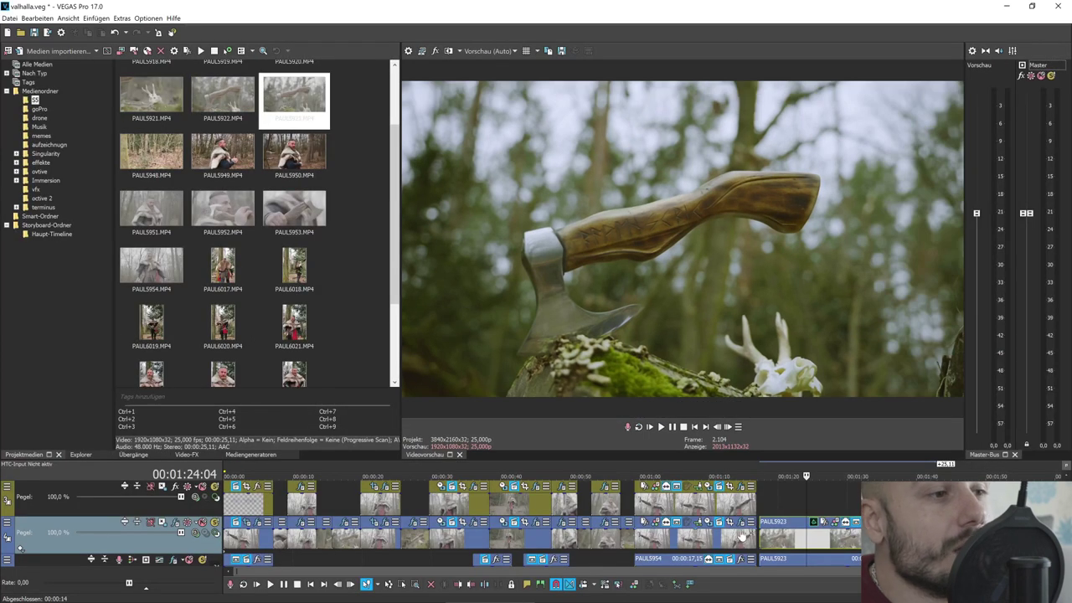
pyautogui.click(585, 540)
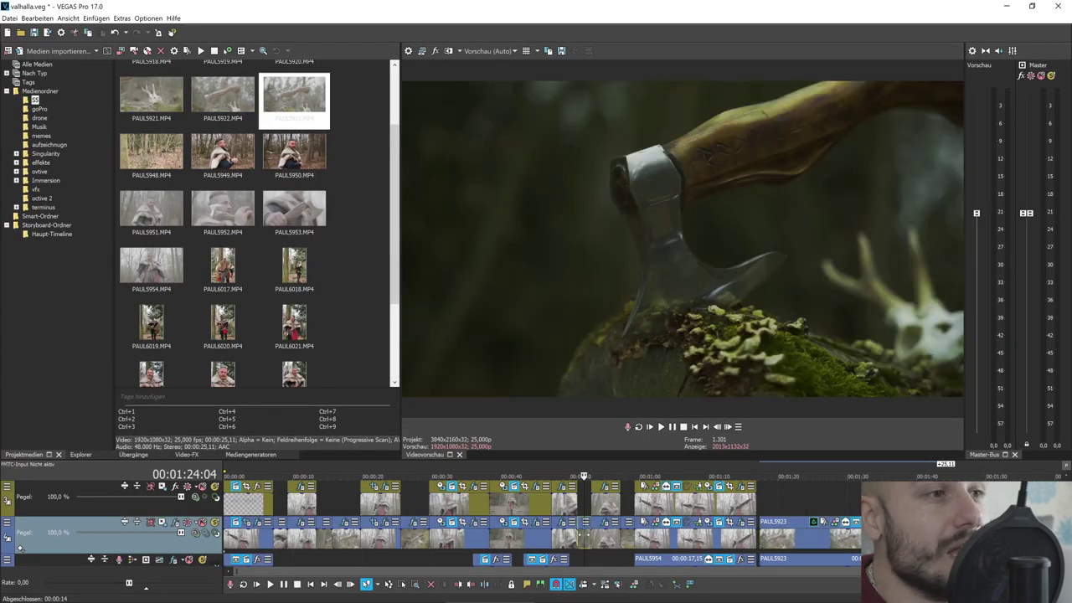
pyautogui.scroll(4, 620, 535)
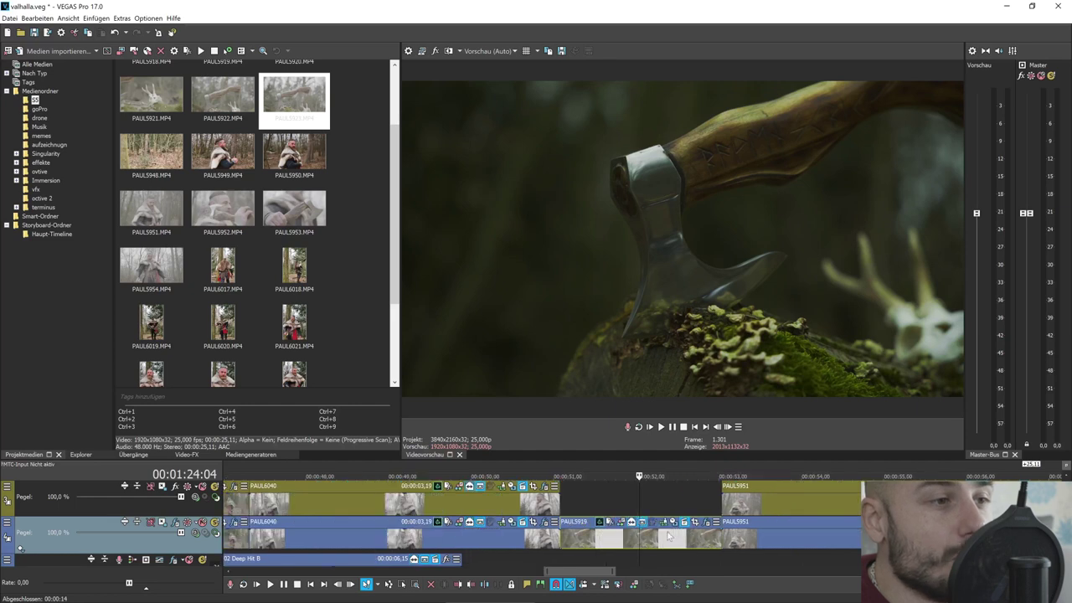
pyautogui.click(622, 522)
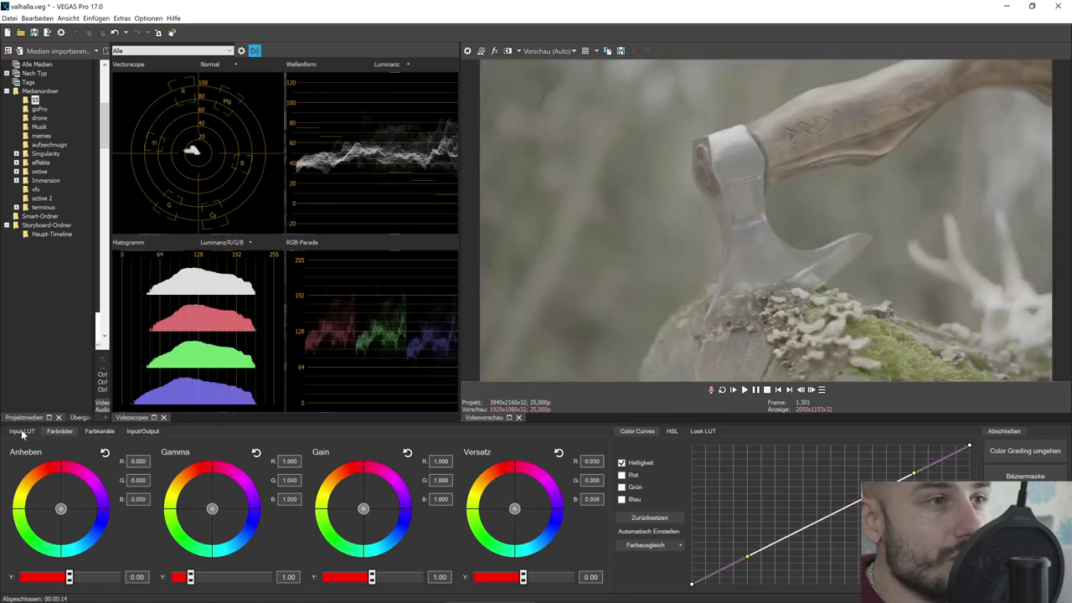
pyautogui.click(21, 432)
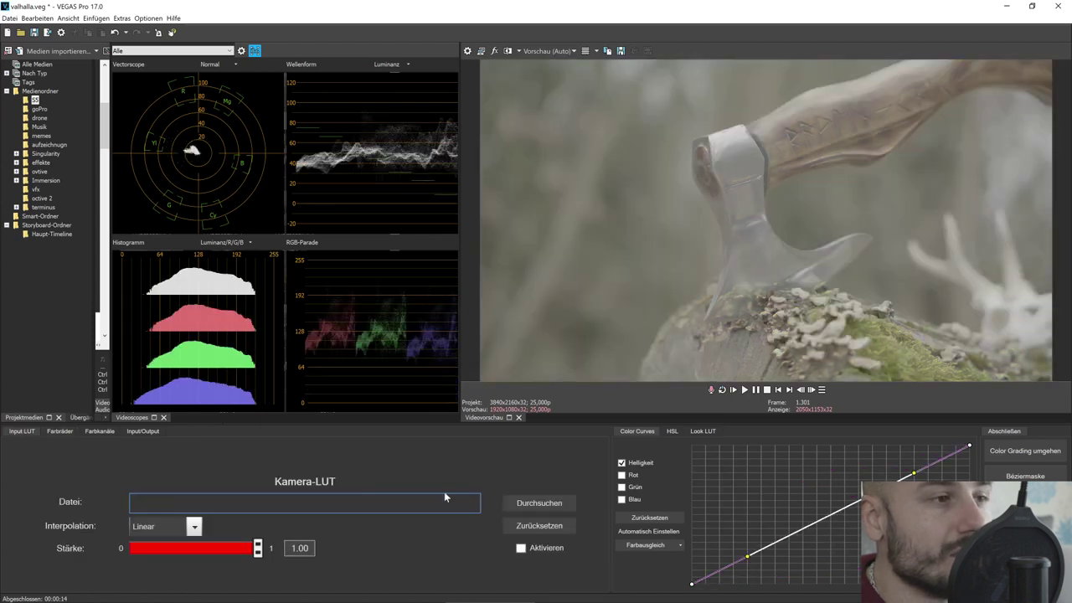
pyautogui.click(539, 502)
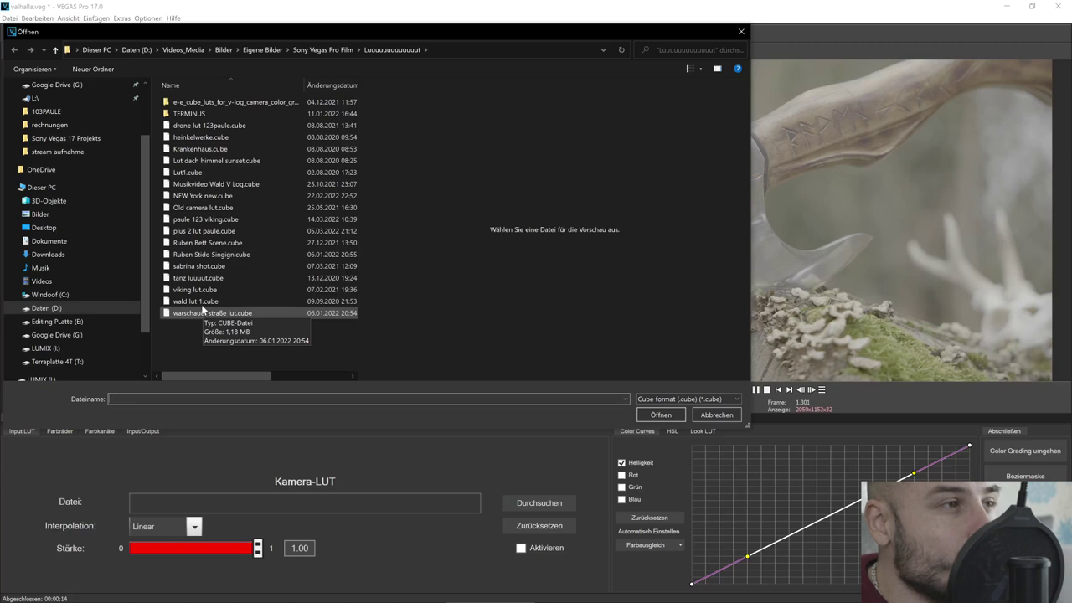
pyautogui.click(194, 221)
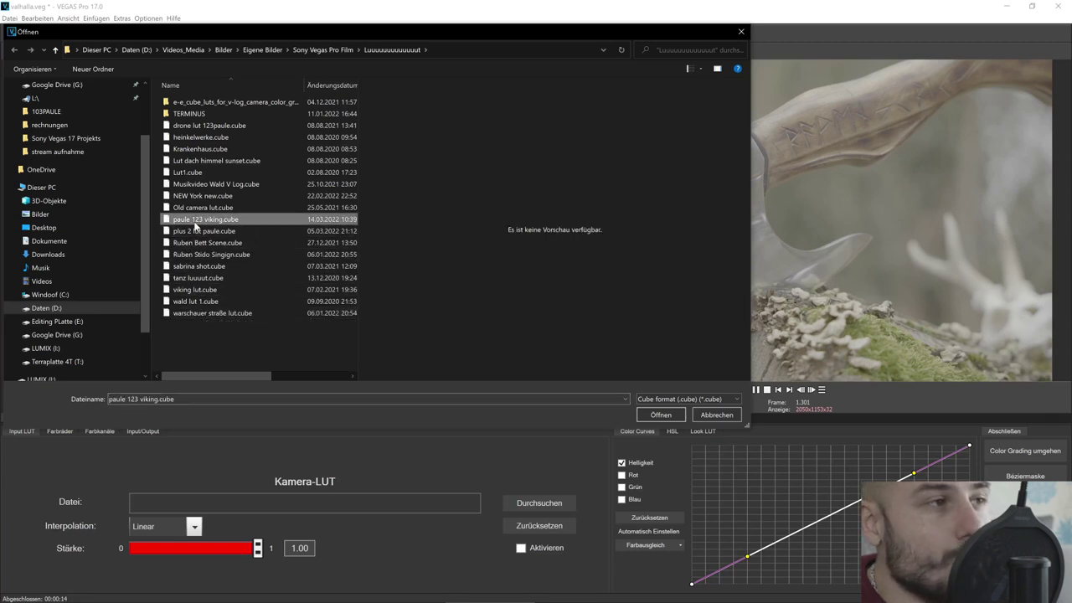
pyautogui.click(659, 414)
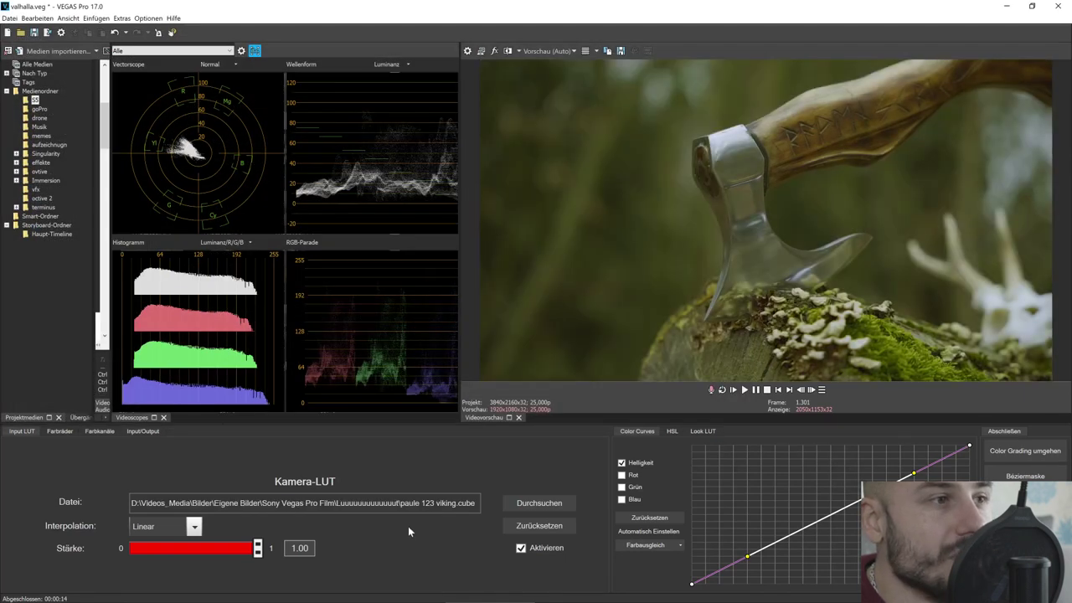
# Step: Set the camera LUT's interpolation to Tetrahedral with strength 1.00 and look at the Look LUT settings
pyautogui.click(195, 526)
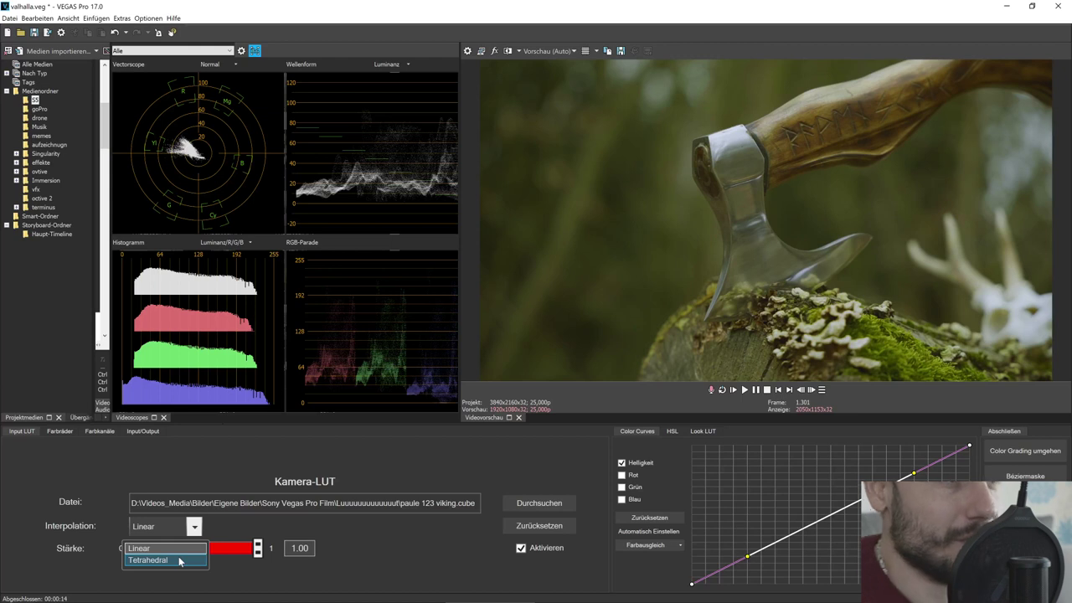
pyautogui.click(172, 560)
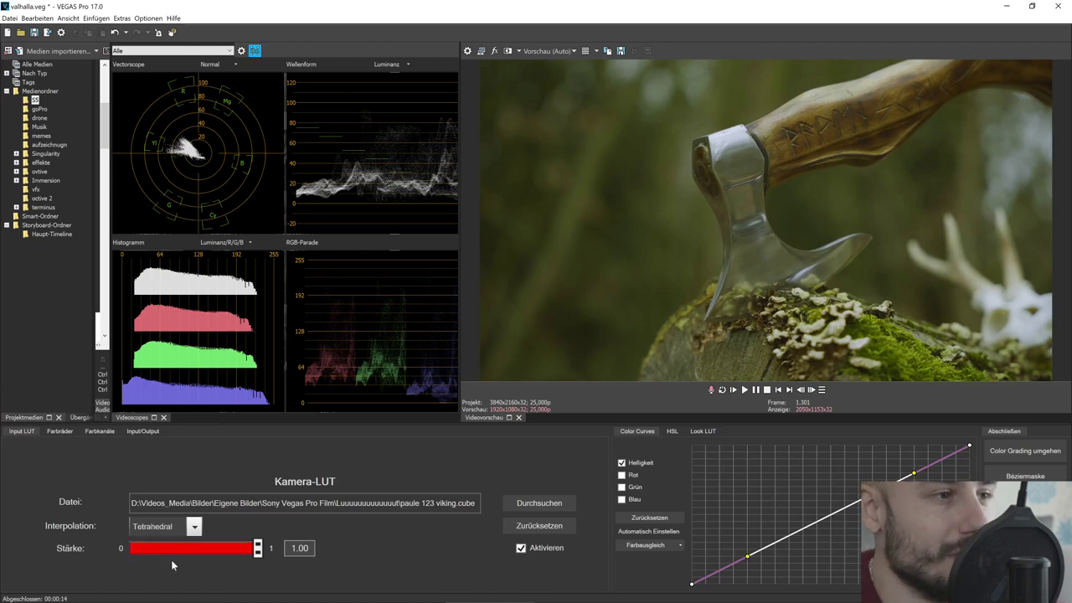
pyautogui.moveTo(257, 547)
pyautogui.mouseDown()
pyautogui.moveTo(179, 548)
pyautogui.moveTo(260, 560)
pyautogui.moveTo(195, 559)
pyautogui.moveTo(261, 555)
pyautogui.mouseUp()
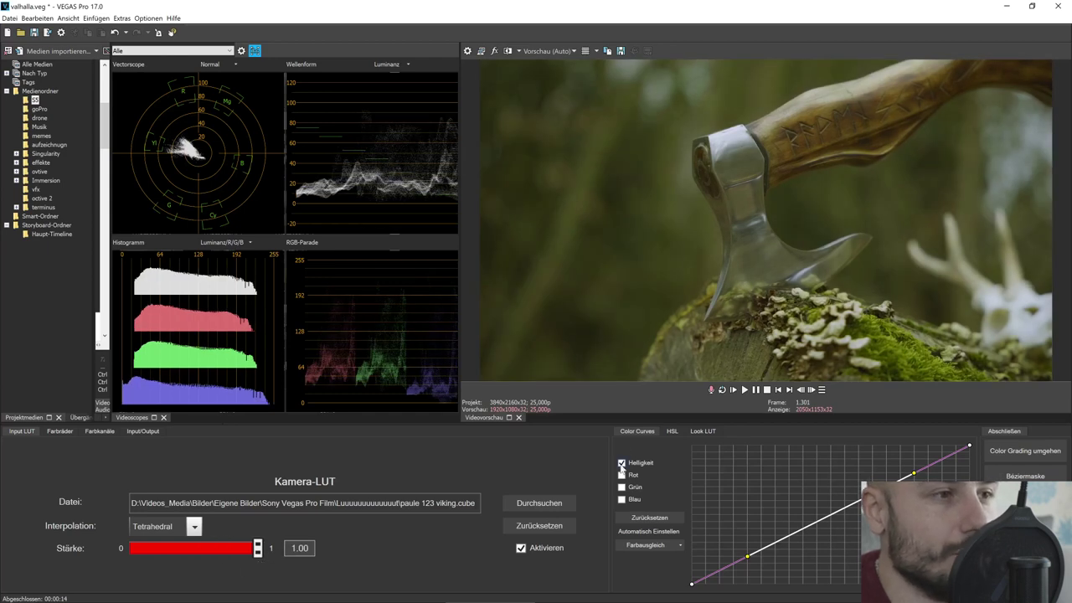
pyautogui.click(700, 431)
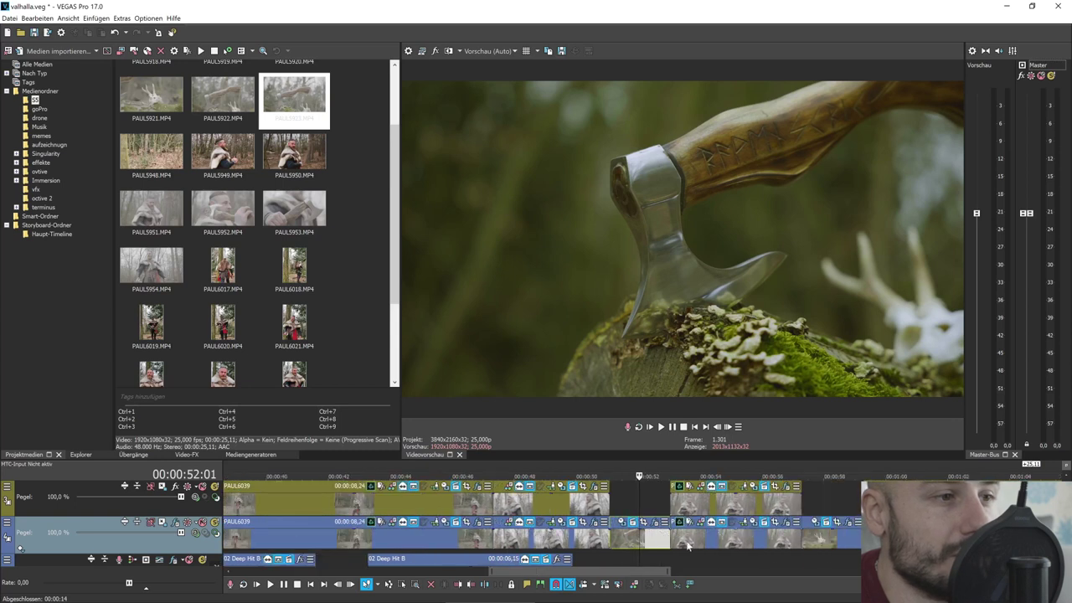
# Step: Check the graded PAUL5923 clip, clear the existing color grading of the PAUL5915 axe-and-skull clip, and return to the timeline layout
pyautogui.scroll(-5, 630, 542)
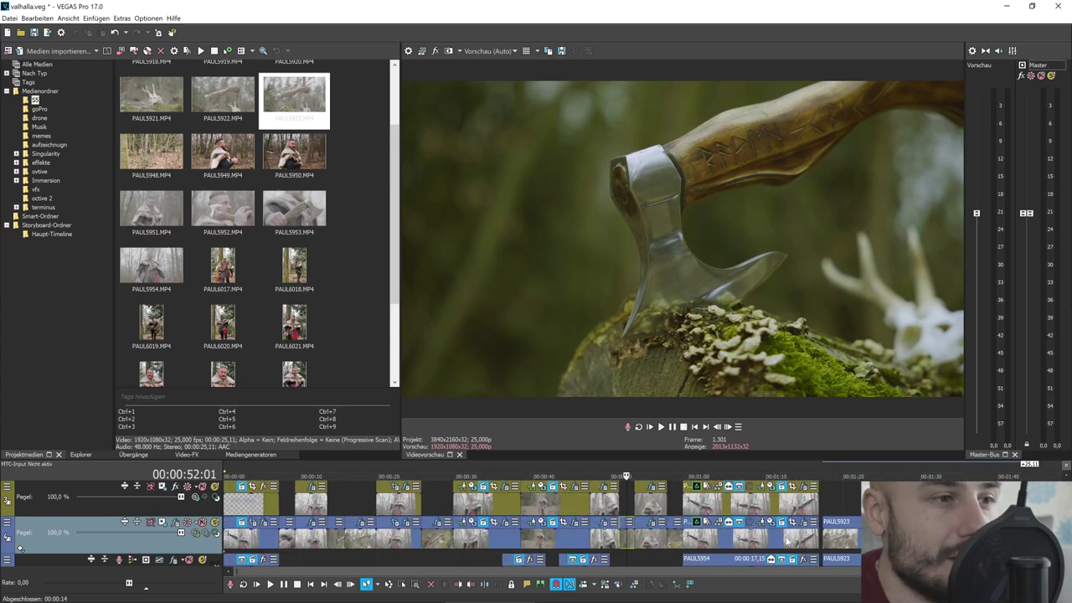
pyautogui.click(859, 475)
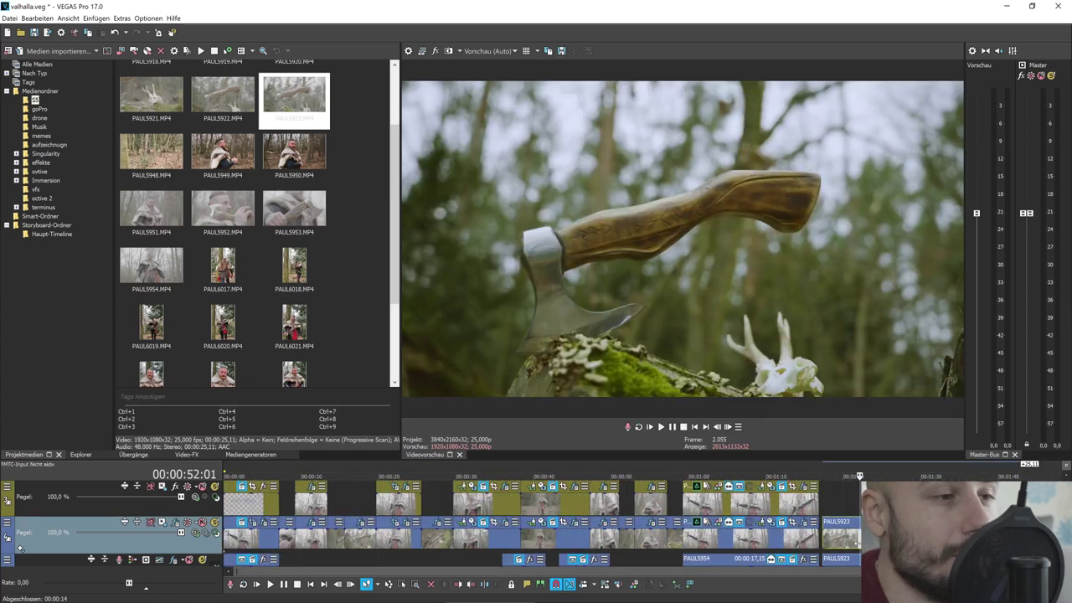
pyautogui.click(431, 542)
pyautogui.scroll(3, 436, 544)
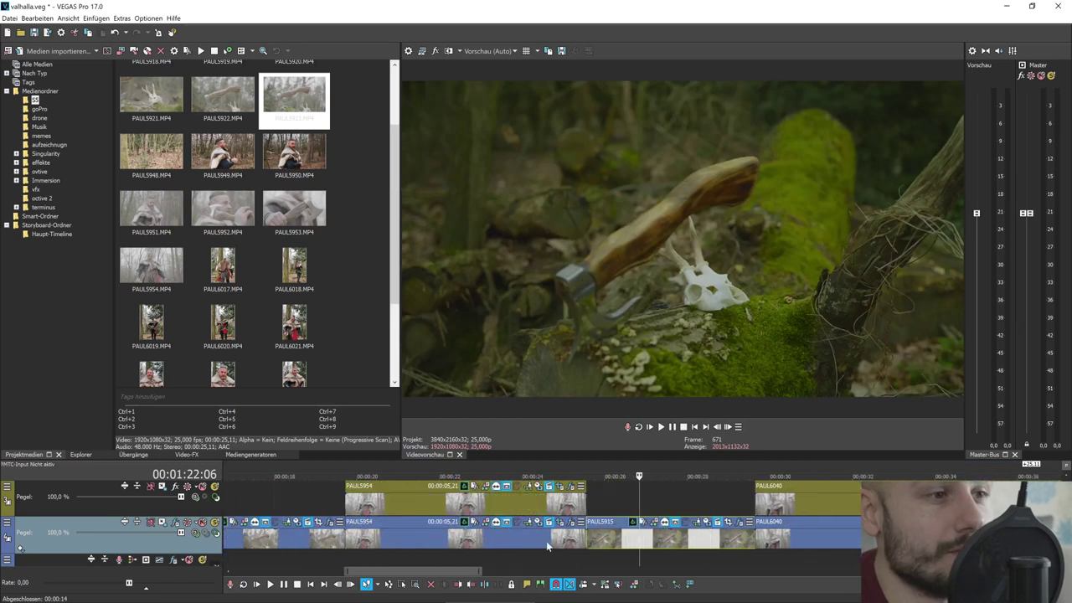
pyautogui.click(654, 525)
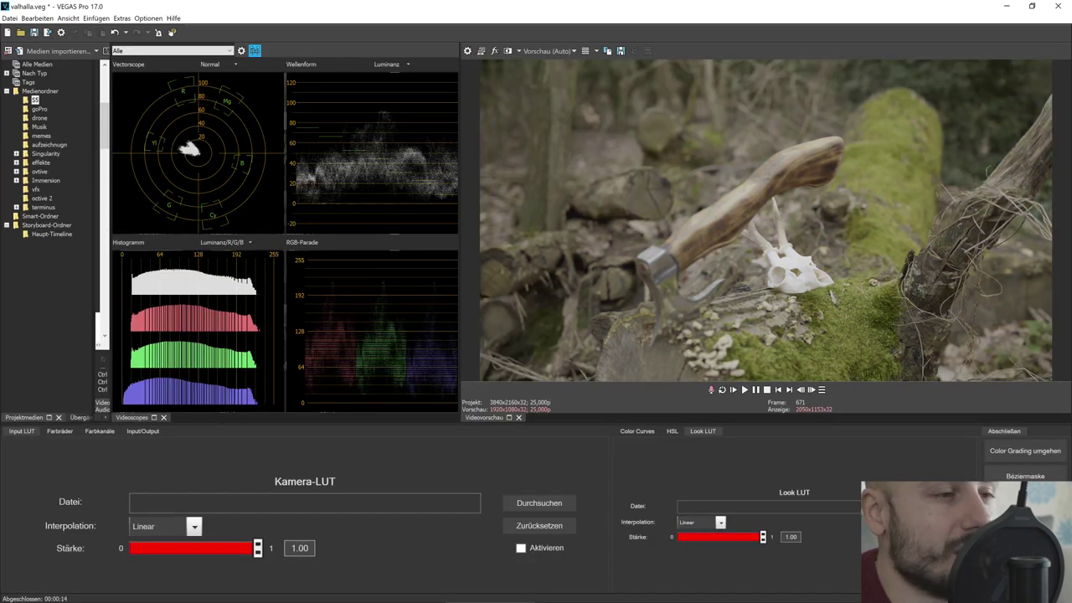
pyautogui.hotkey('alt', 'd')
pyautogui.press('d')
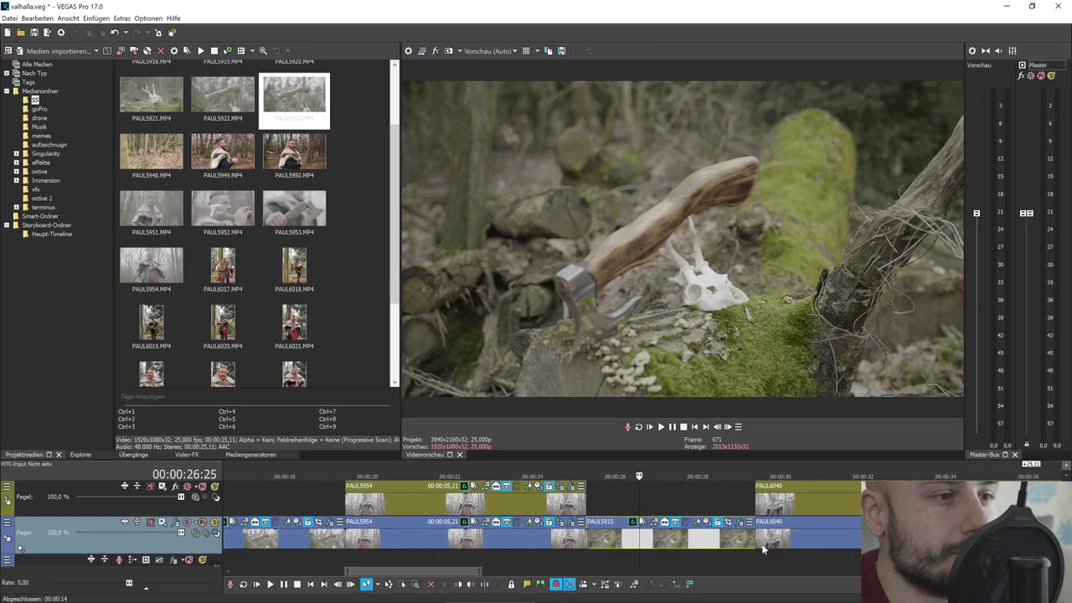
# Step: Copy the LUT-graded PAUL5919 clip and paste its event attributes onto the PAUL5915 axe-and-skull clip
pyautogui.scroll(-5, 812, 555)
pyautogui.scroll(-2, 816, 548)
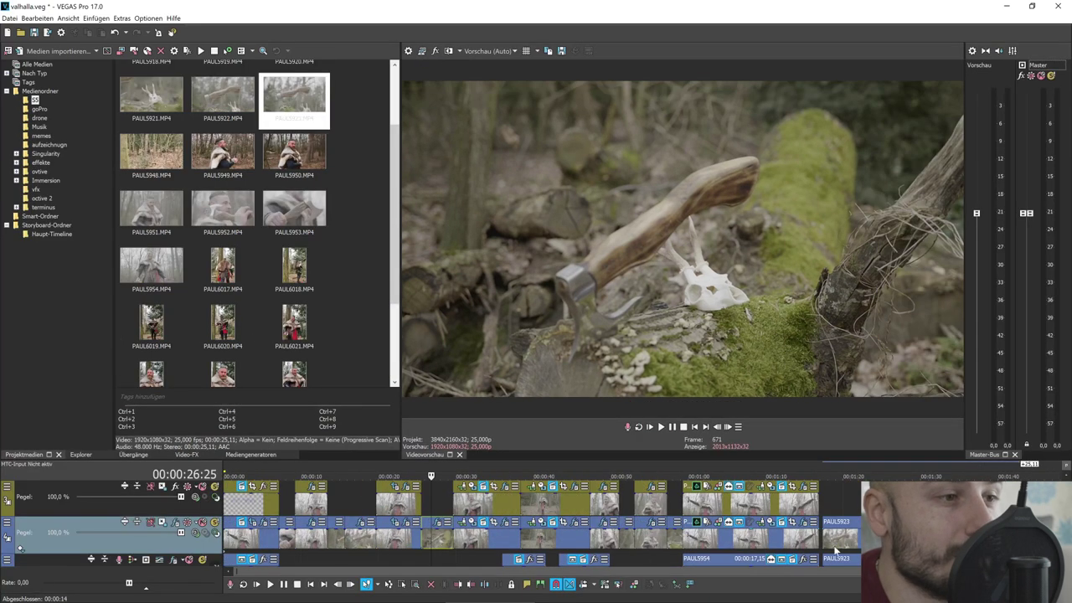
pyautogui.scroll(1, 821, 532)
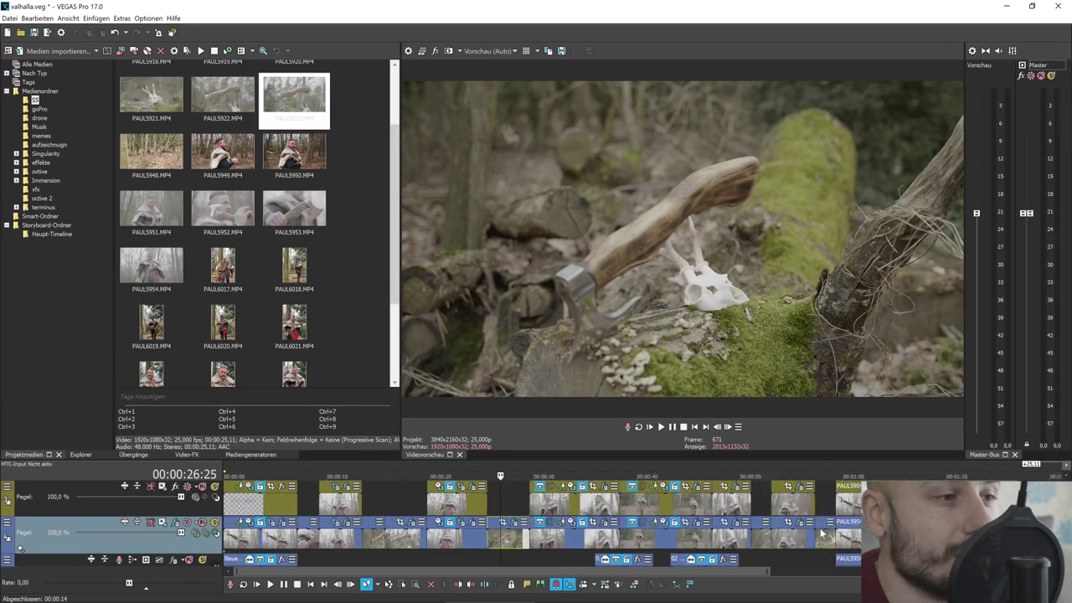
pyautogui.click(763, 540)
pyautogui.rightClick(763, 540)
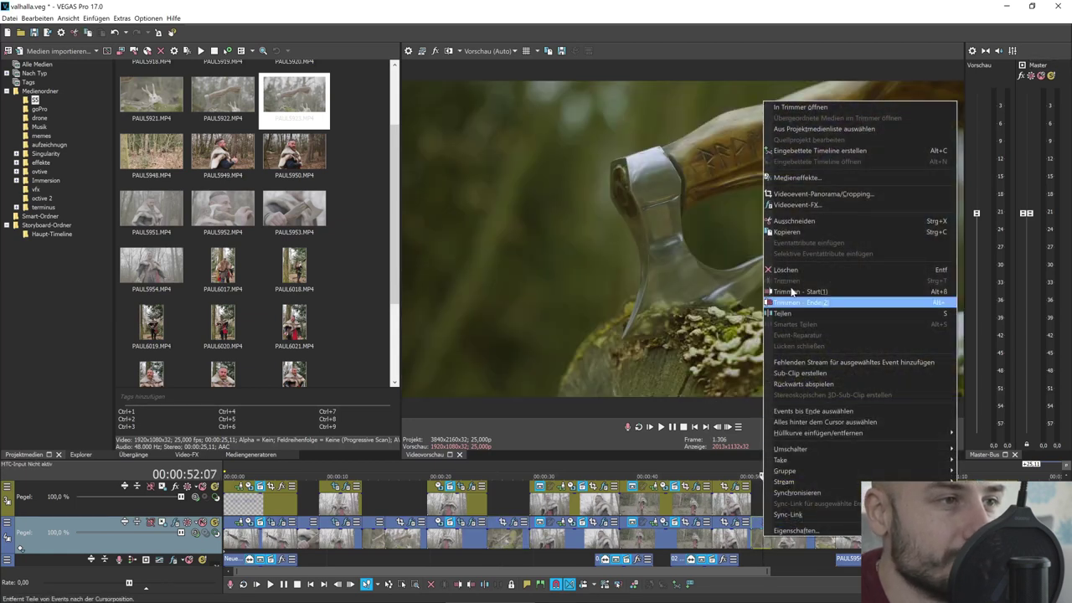
pyautogui.click(790, 234)
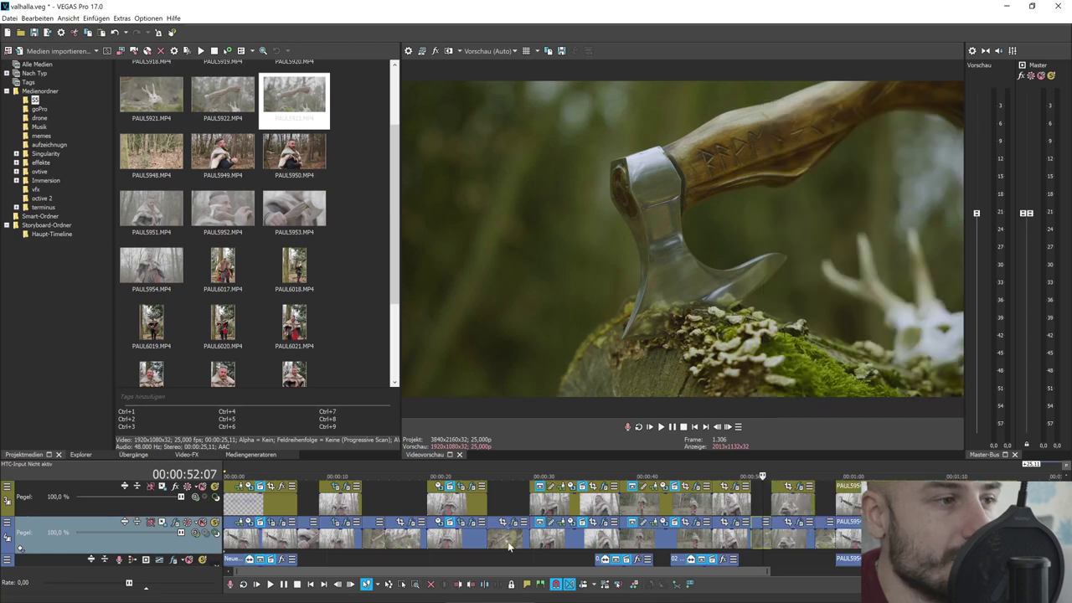
pyautogui.click(508, 546)
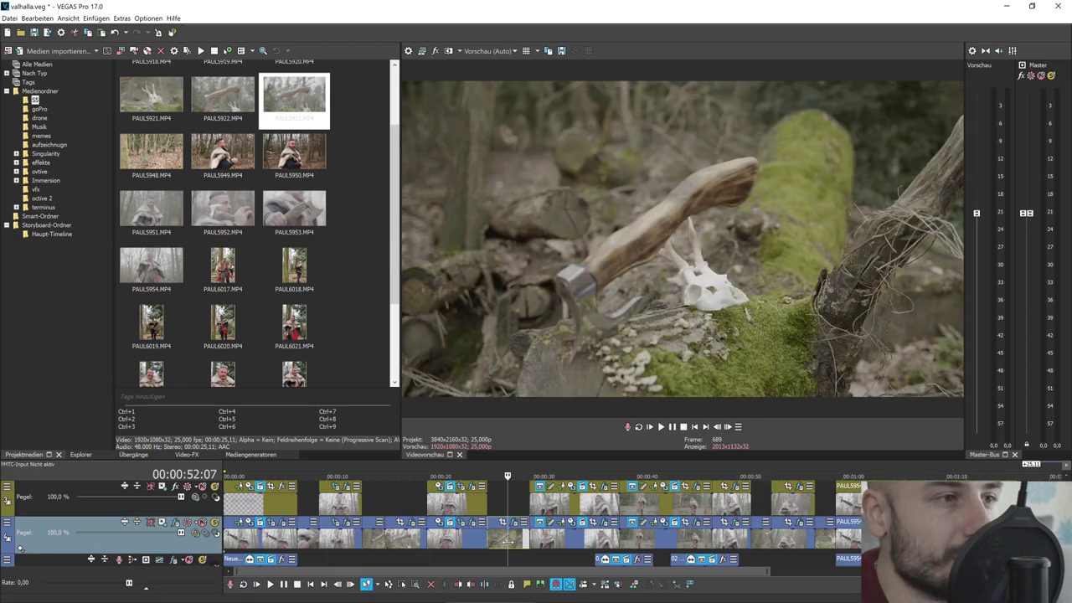
pyautogui.rightClick(509, 541)
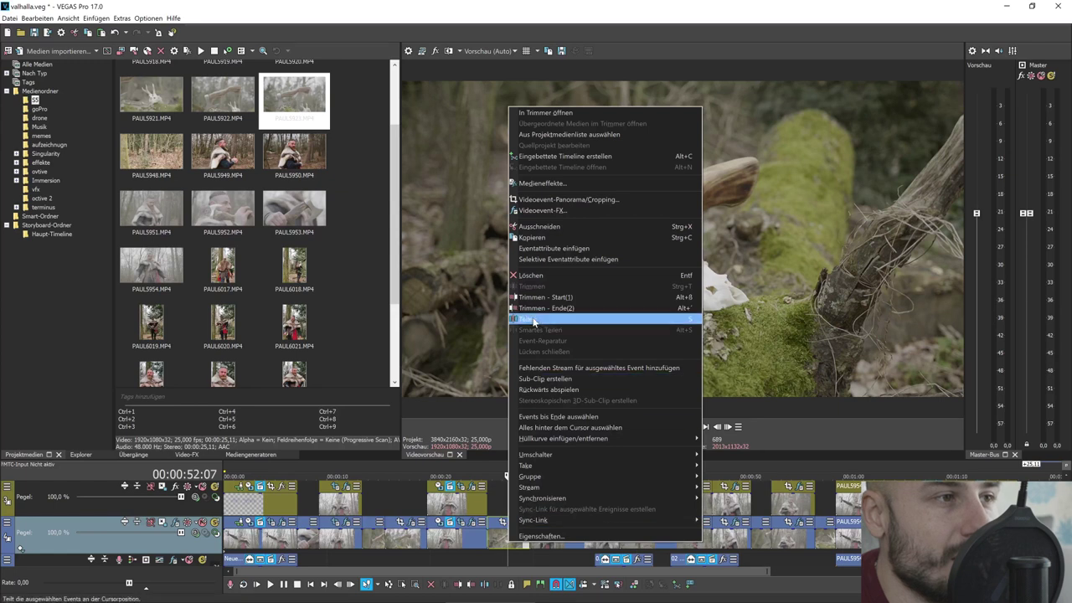
pyautogui.click(545, 249)
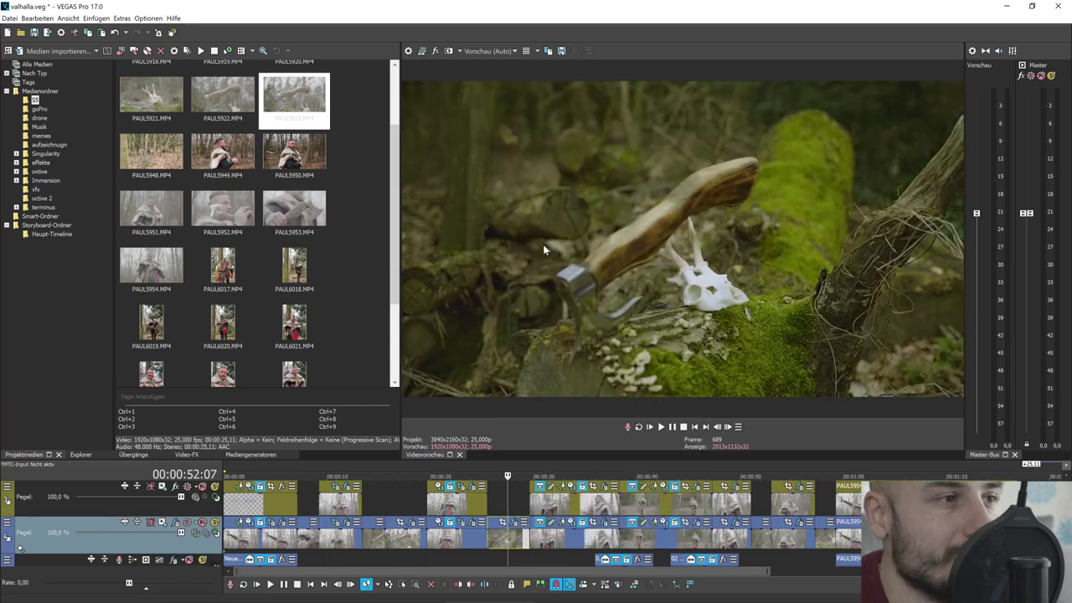
# Step: Open the grading of the axe-and-skull clip just before the earlier PAUL5923 shot and adjust its brightness curve to brighten the image
pyautogui.scroll(2, 530, 542)
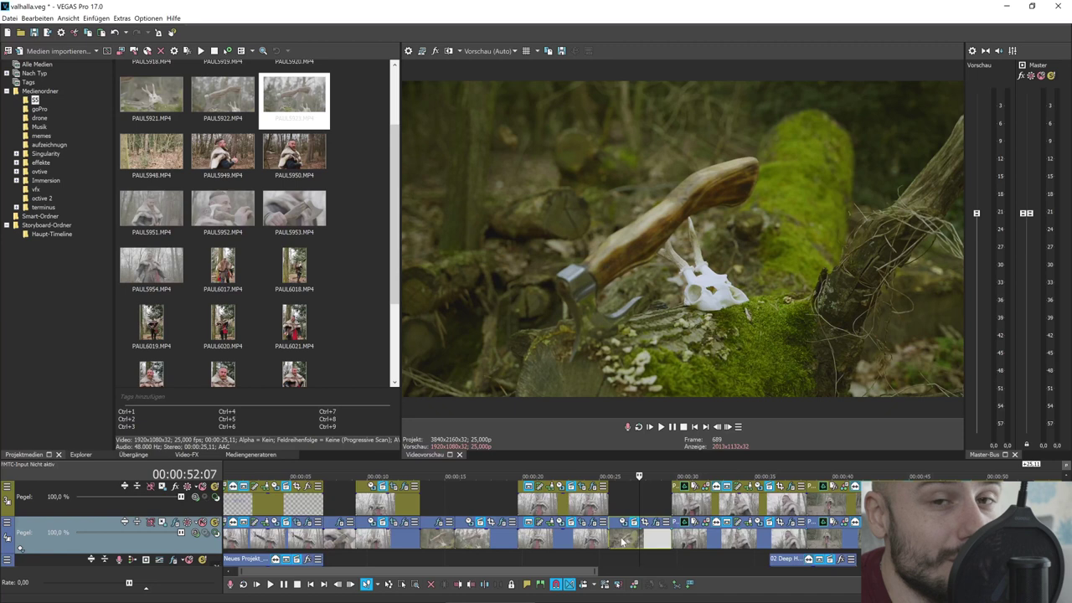
pyautogui.click(466, 542)
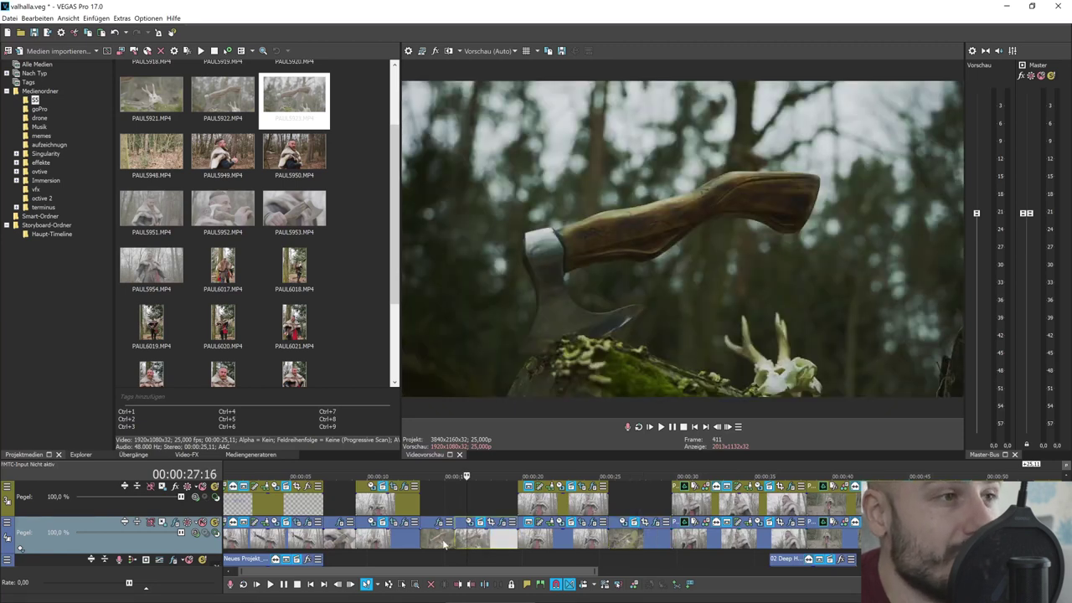
pyautogui.click(444, 543)
pyautogui.scroll(3, 471, 545)
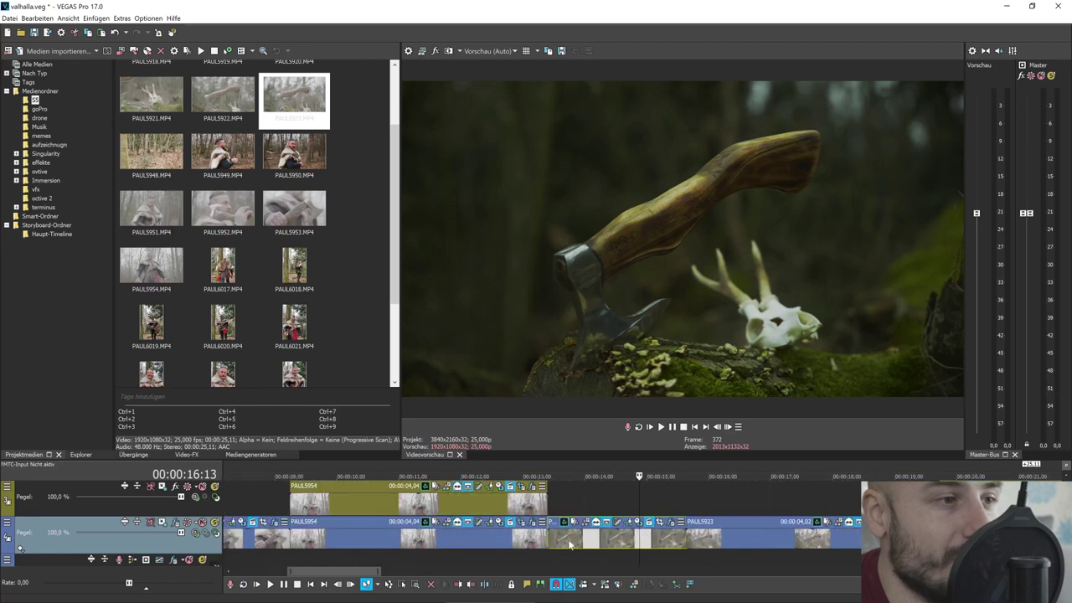
pyautogui.click(584, 526)
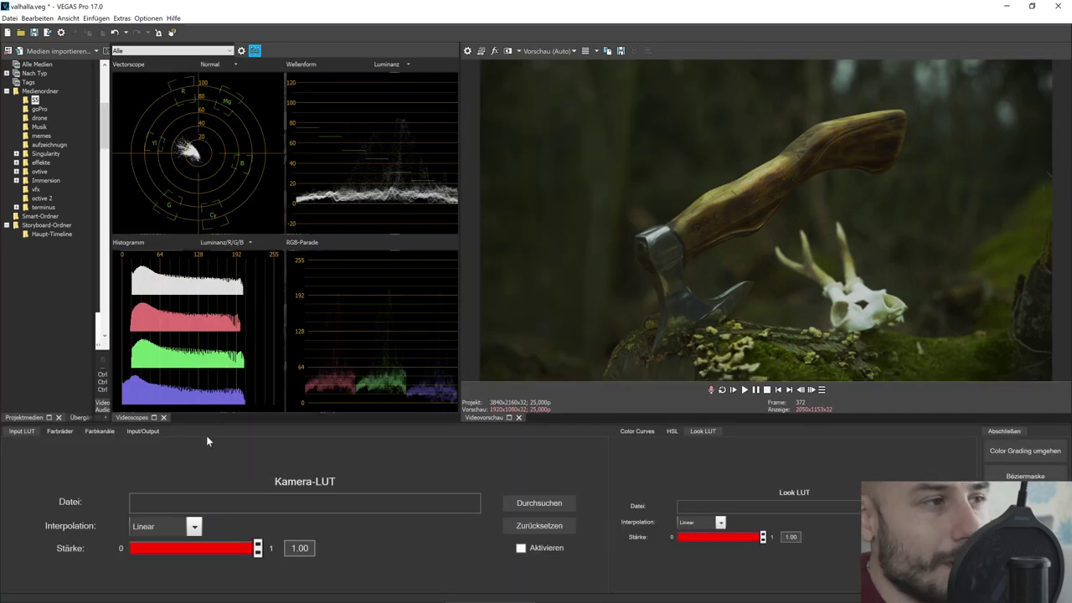
pyautogui.click(59, 431)
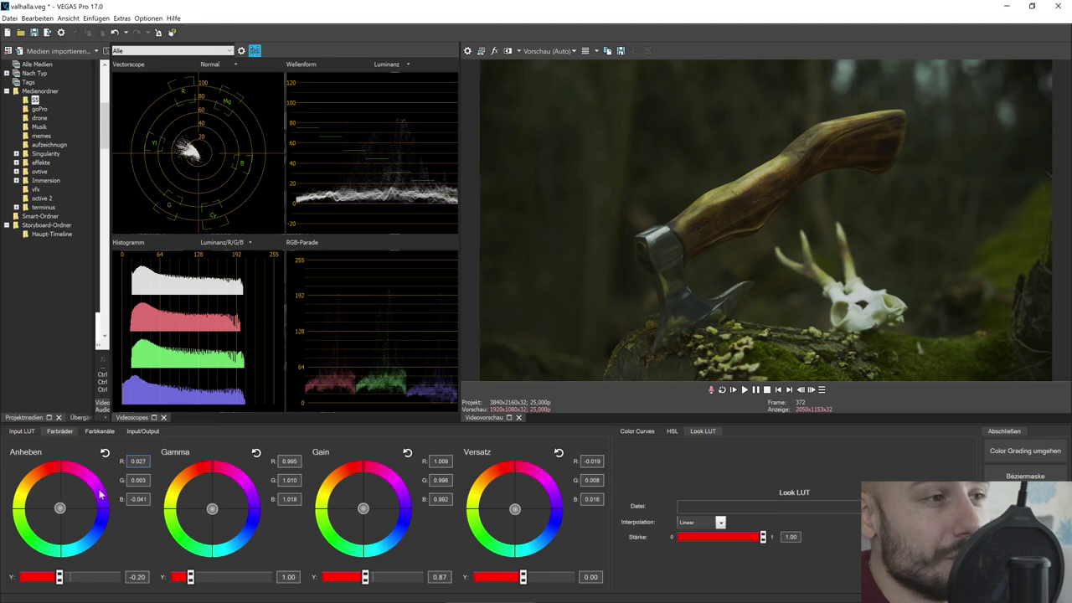
pyautogui.click(634, 431)
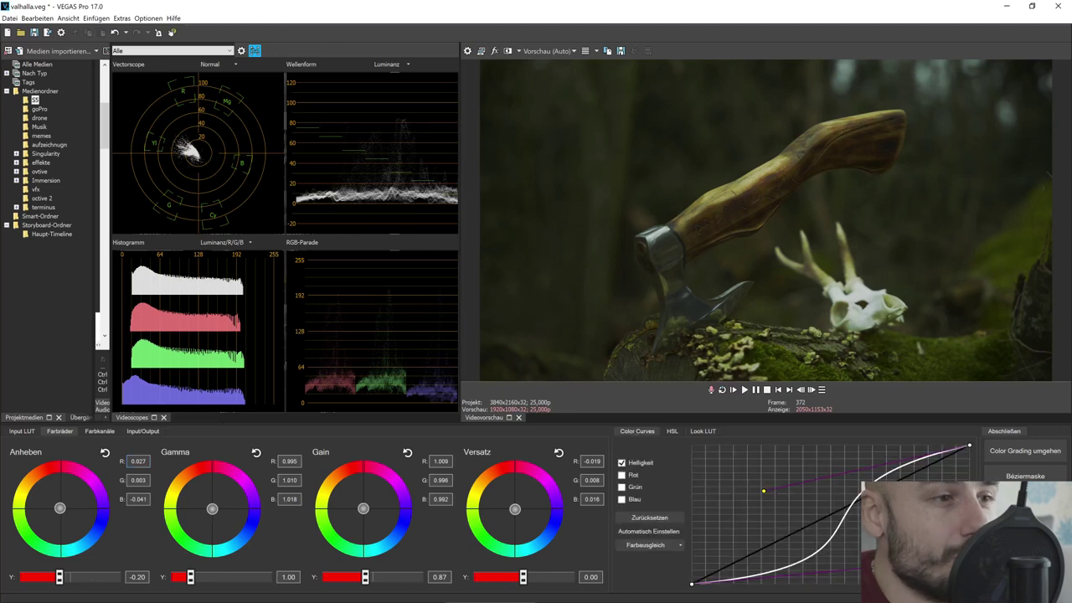
pyautogui.moveTo(862, 494); pyautogui.dragTo(854, 481)
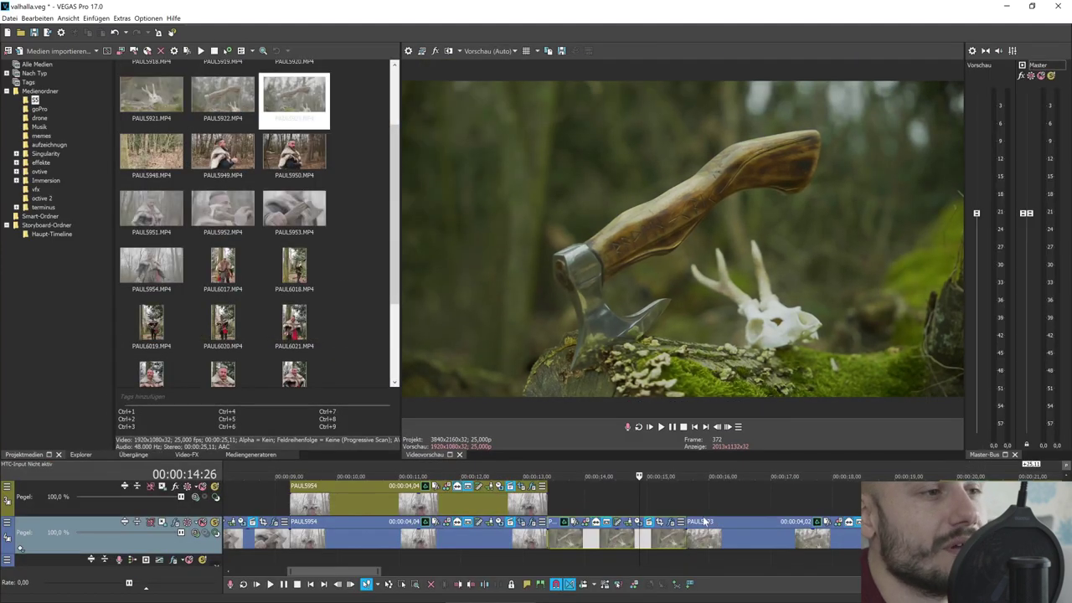
# Step: Compare the brightened axe-and-skull clip with the neighbouring PAUL5954 warrior and PAUL5923 axe shots on the timeline
pyautogui.click(515, 536)
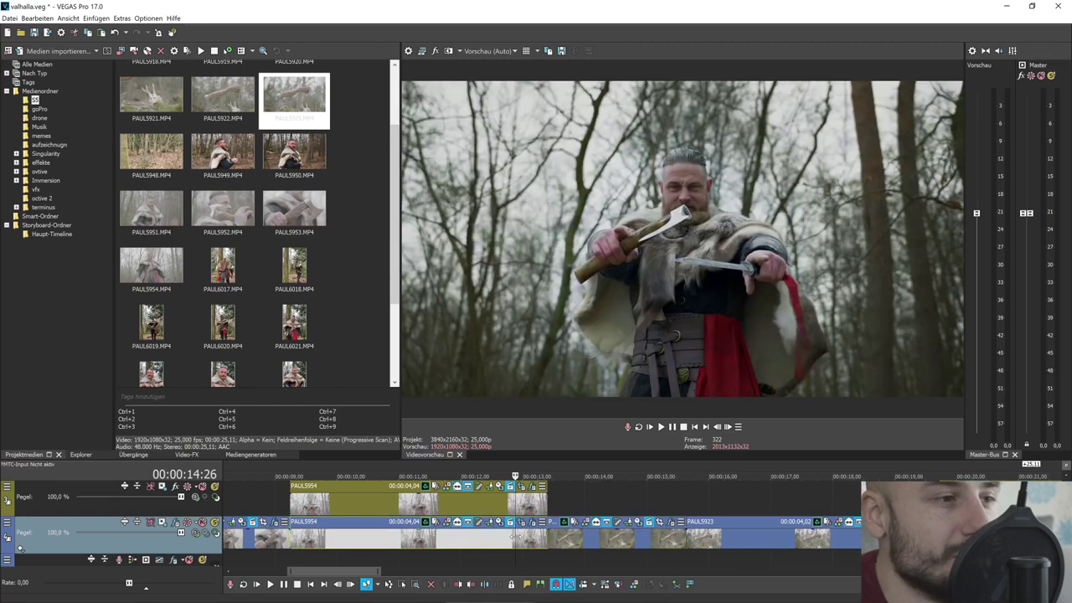
pyautogui.click(724, 537)
pyautogui.click(630, 541)
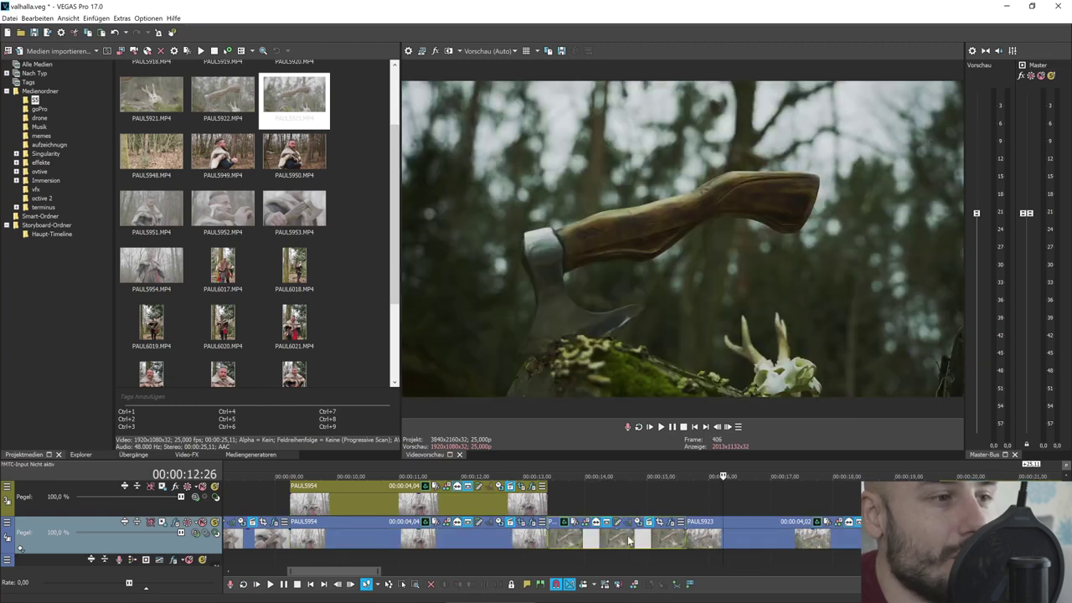
pyautogui.scroll(-4, 626, 542)
pyautogui.click(456, 512)
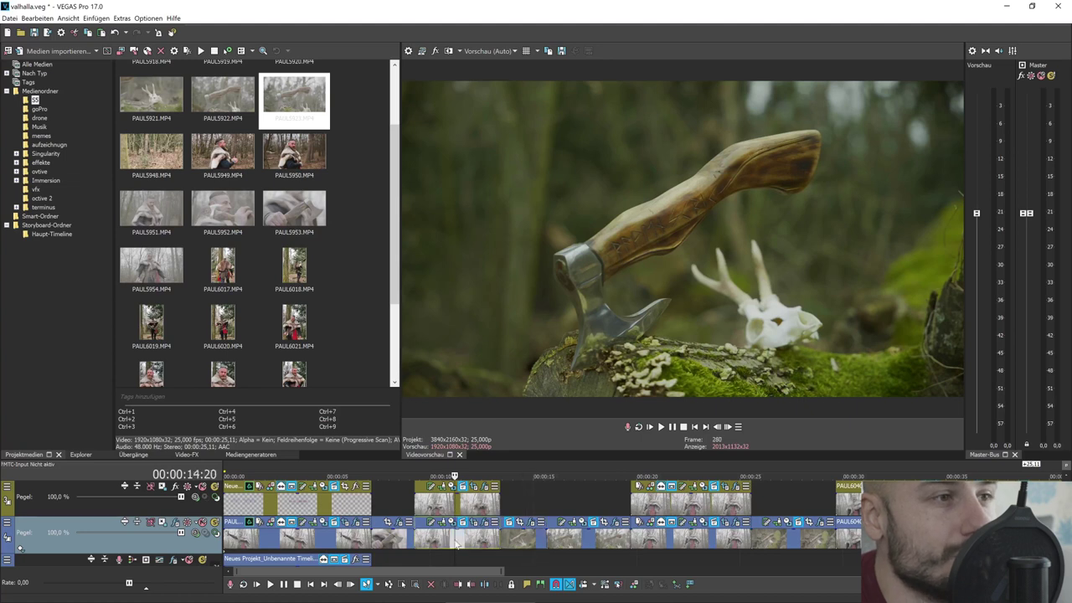
pyautogui.scroll(-4, 456, 512)
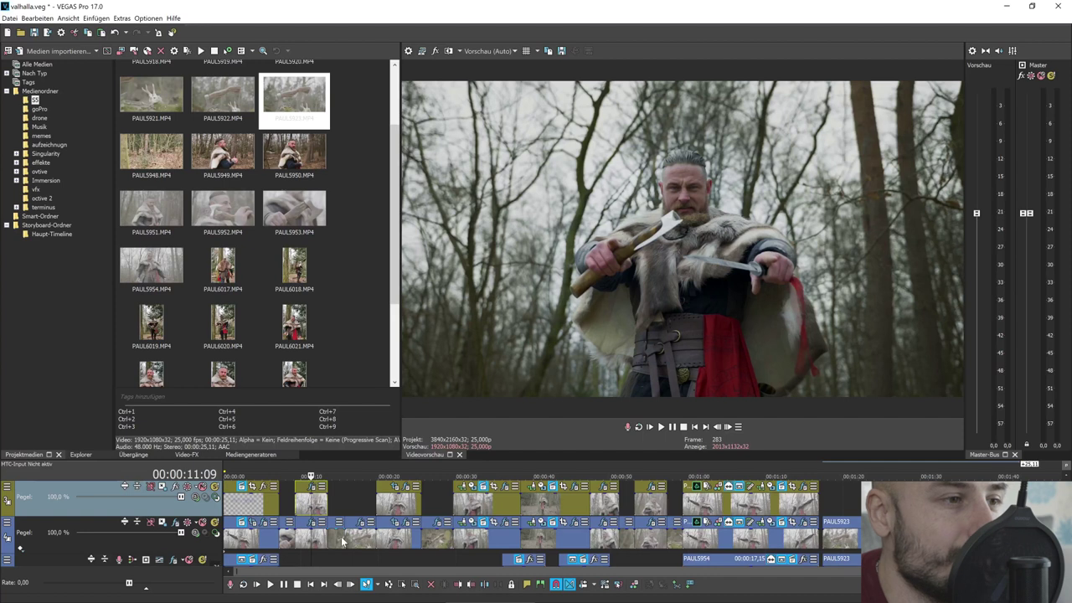
# Step: Locate the PAUL5954 warrior clip near 21 seconds and mute the upper video track to view the version beneath it
pyautogui.click(386, 506)
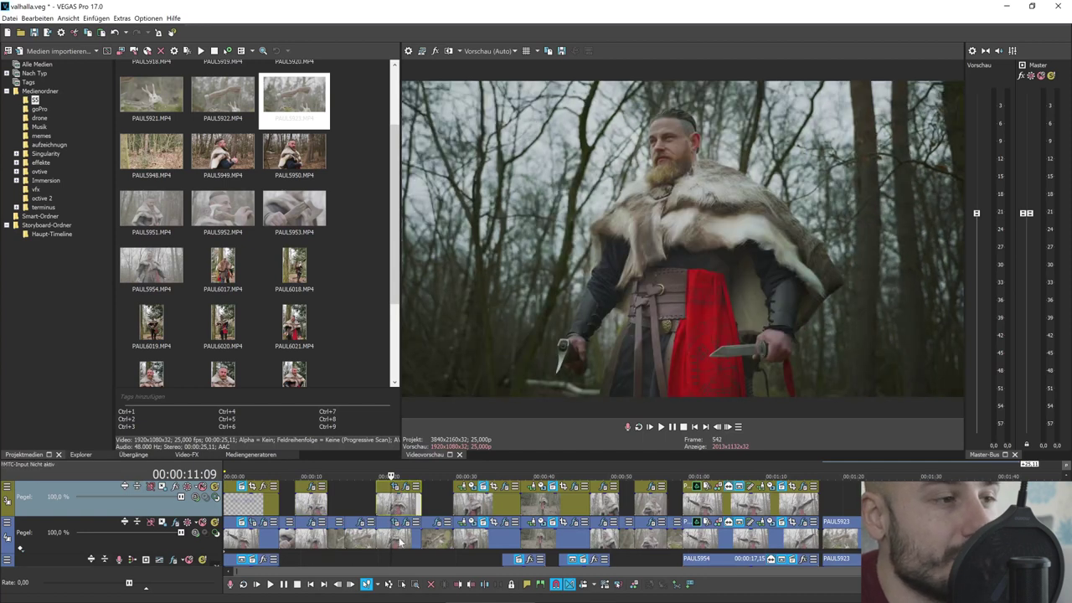
pyautogui.click(402, 543)
pyautogui.scroll(2, 402, 543)
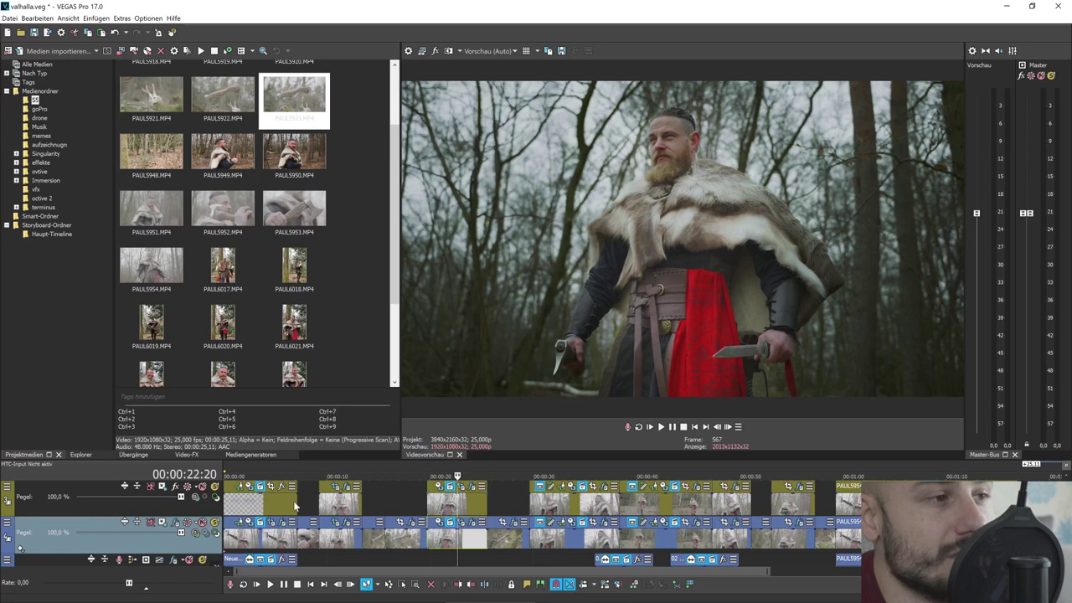
pyautogui.click(440, 504)
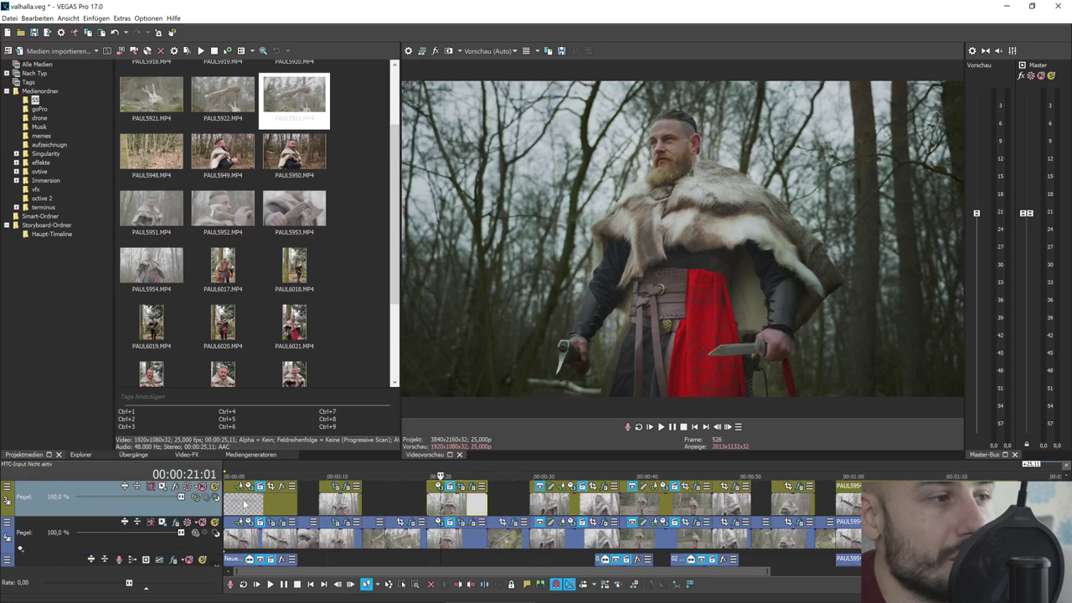
pyautogui.click(201, 489)
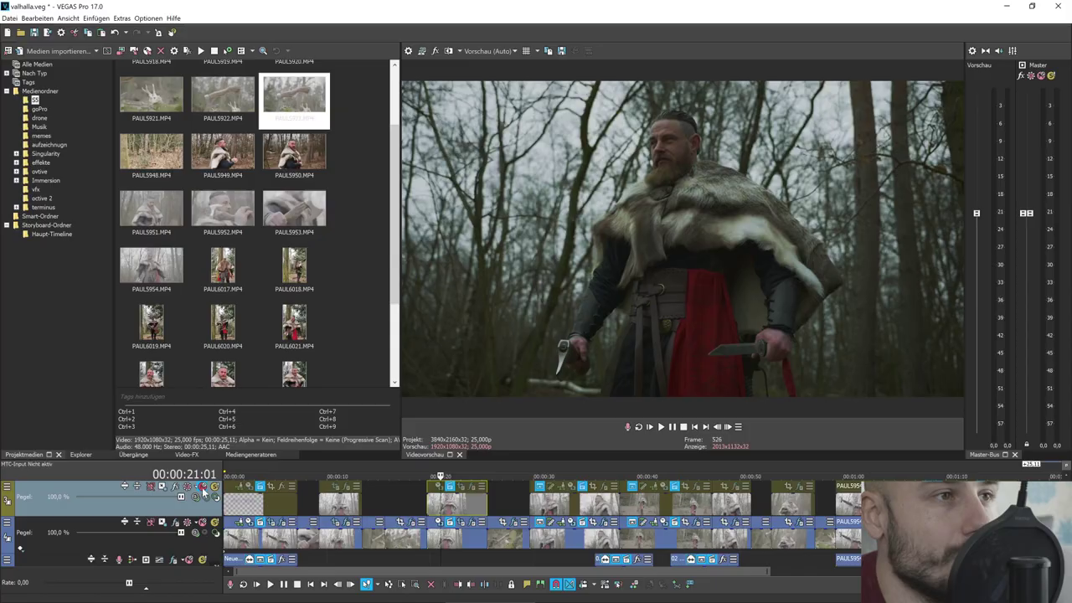
# Step: Try brightening the lower-track PAUL5954 clip's whole image with its brightness curve, restore the darker look, and return to the timeline layout
pyautogui.click(471, 543)
pyautogui.scroll(3, 472, 543)
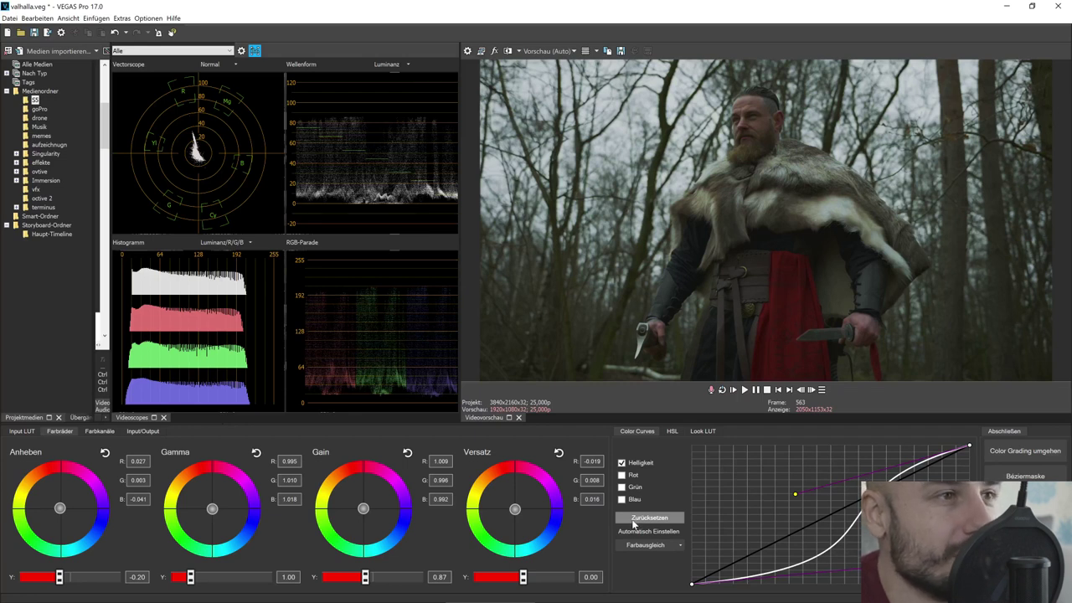
pyautogui.click(641, 516)
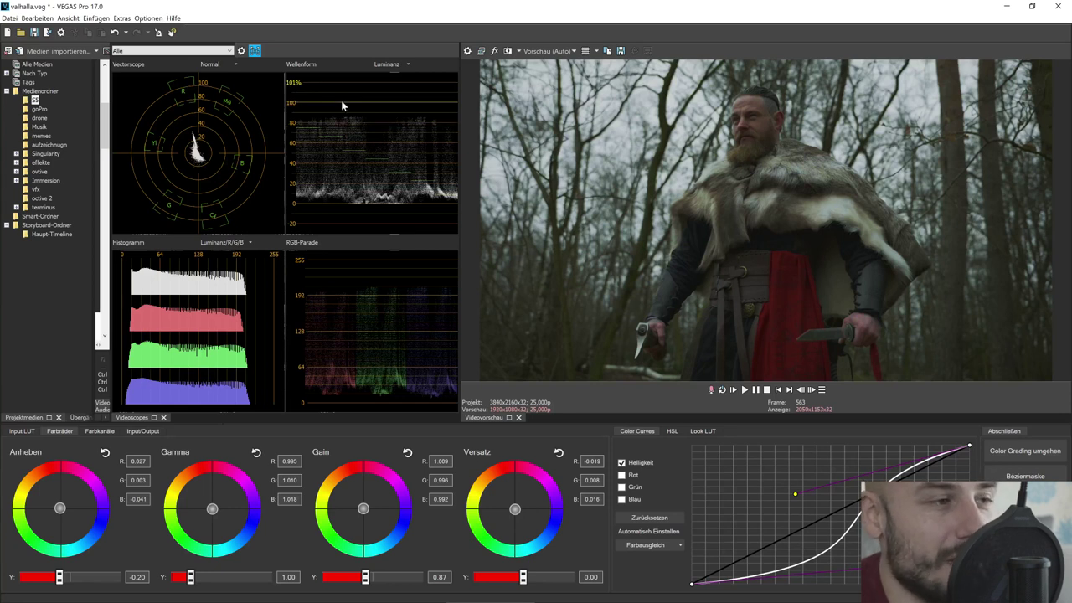
pyautogui.moveTo(793, 496); pyautogui.dragTo(760, 464)
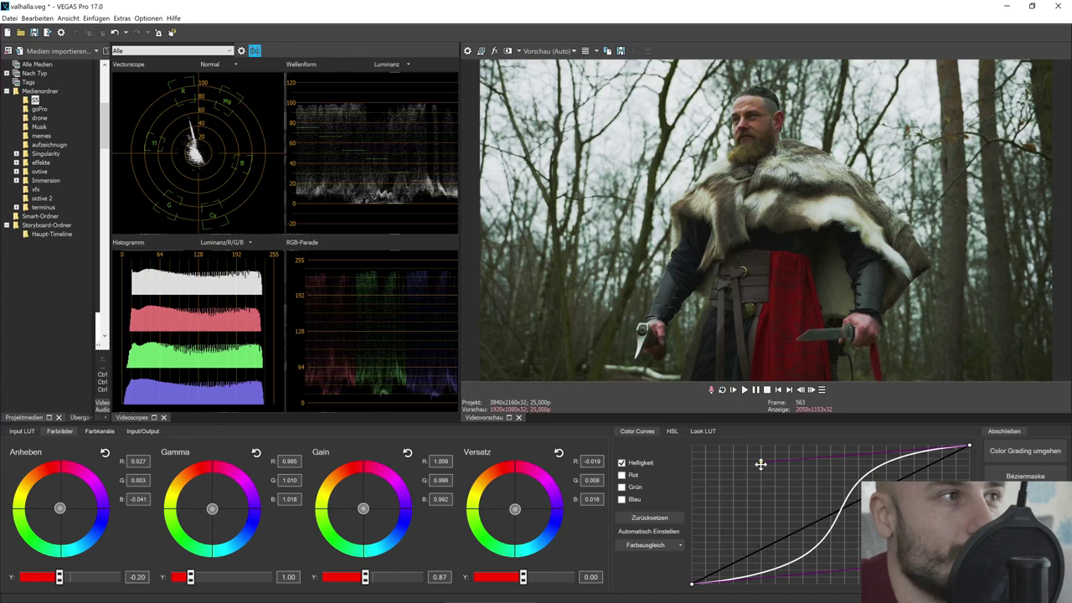
pyautogui.moveTo(760, 464); pyautogui.dragTo(791, 499)
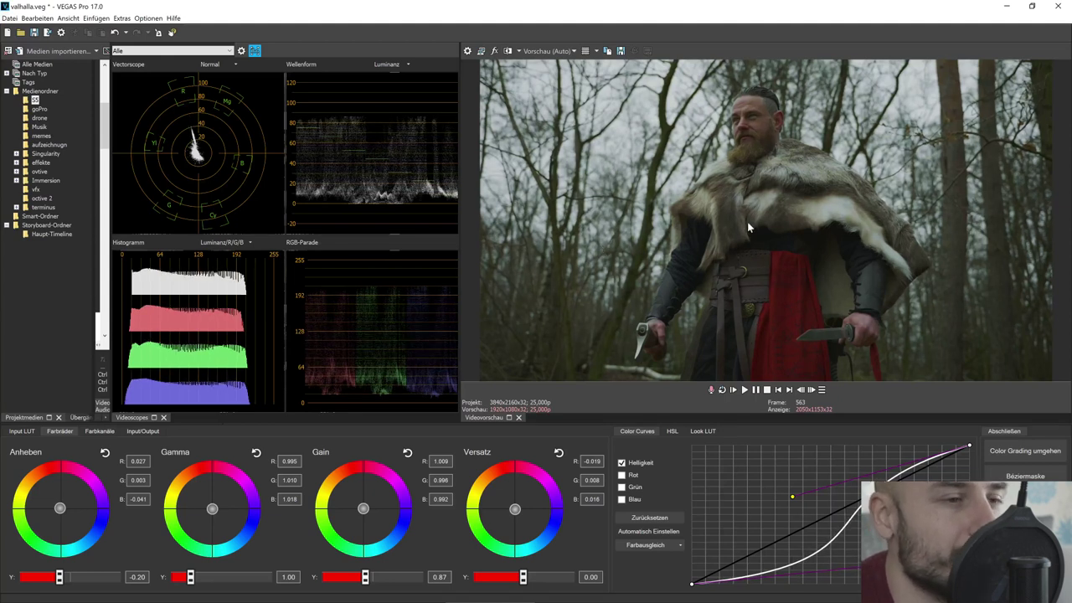
pyautogui.hotkey('alt', '1')
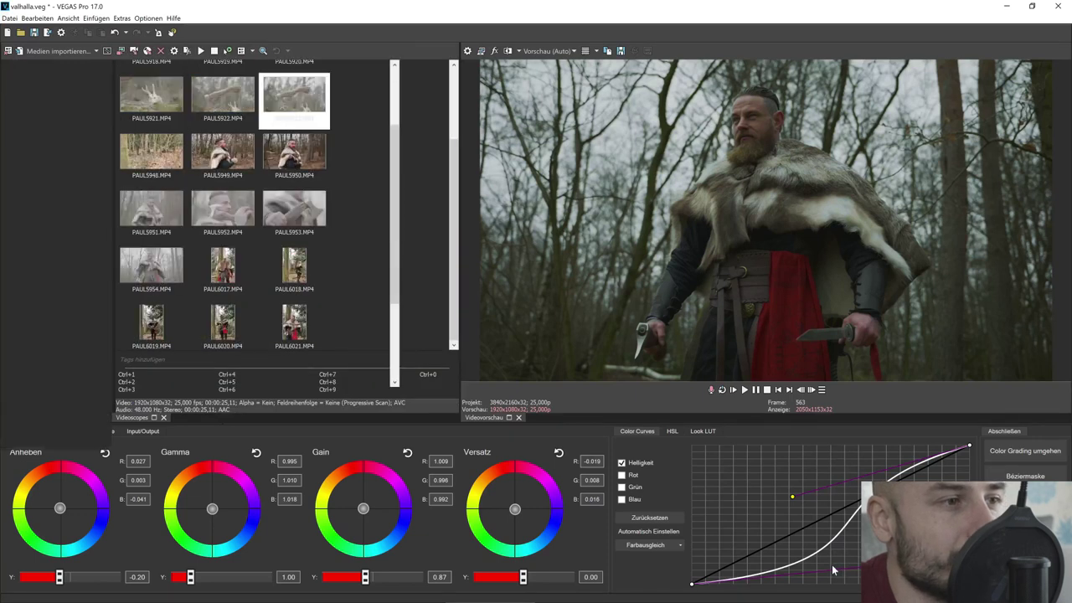
pyautogui.hotkey('alt', 'd')
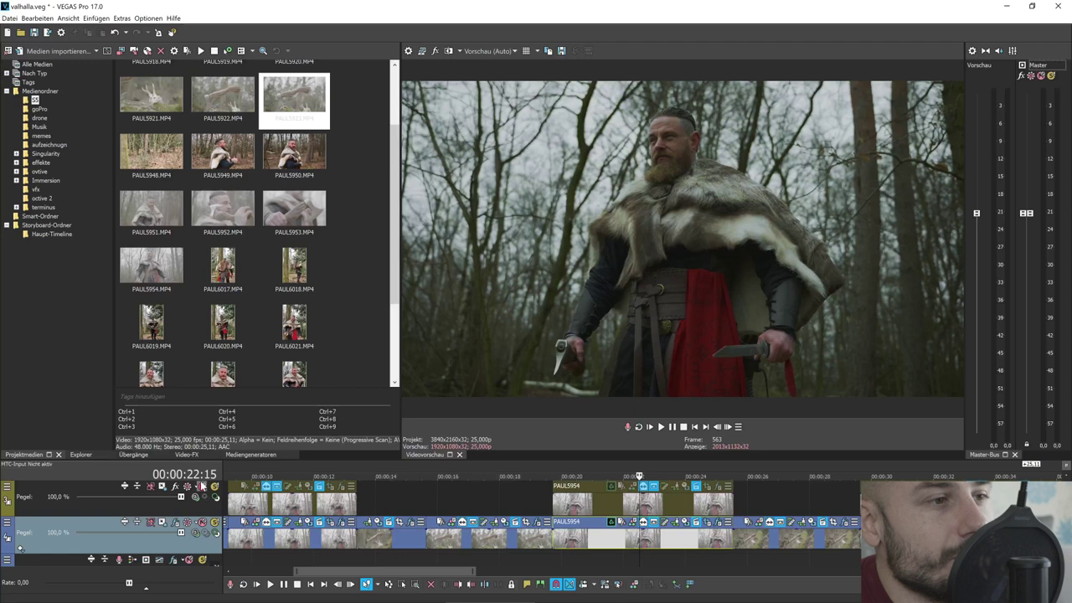
# Step: Move the upper-track PAUL5954 clip earlier to end where the lower-track clip starts, and copy the lower clip directly above itself
pyautogui.click(565, 504)
pyautogui.click(580, 503)
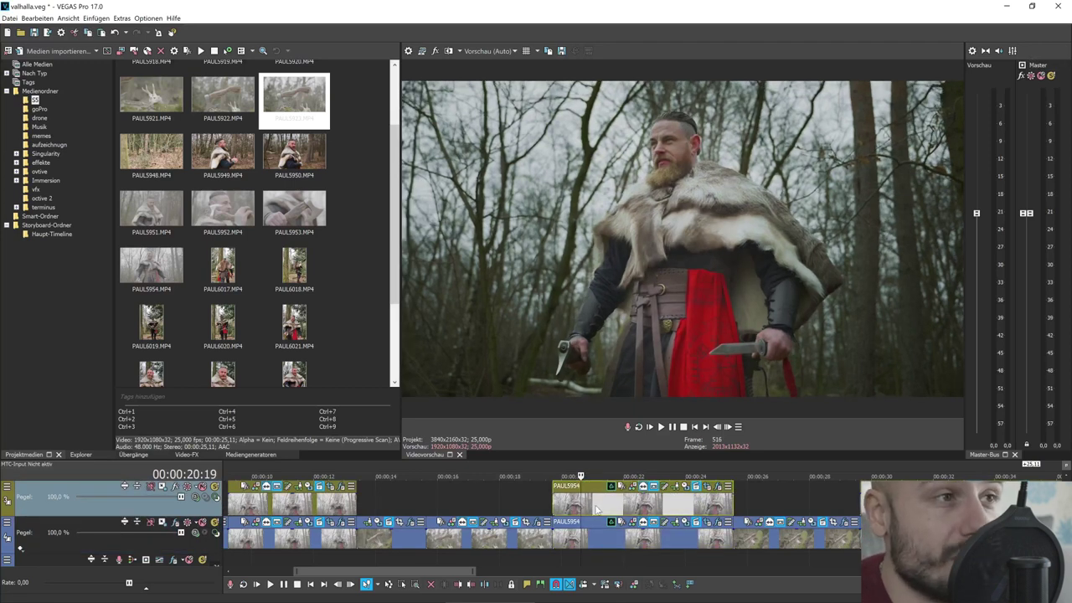
pyautogui.rightClick(596, 509)
pyautogui.click(634, 204)
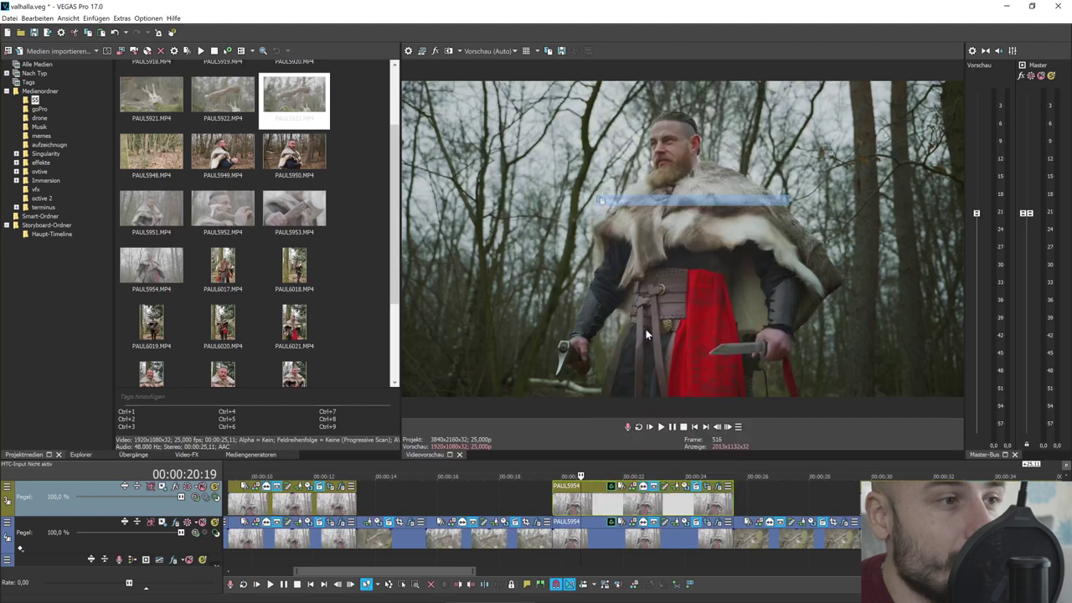
pyautogui.moveTo(670, 502); pyautogui.dragTo(492, 501)
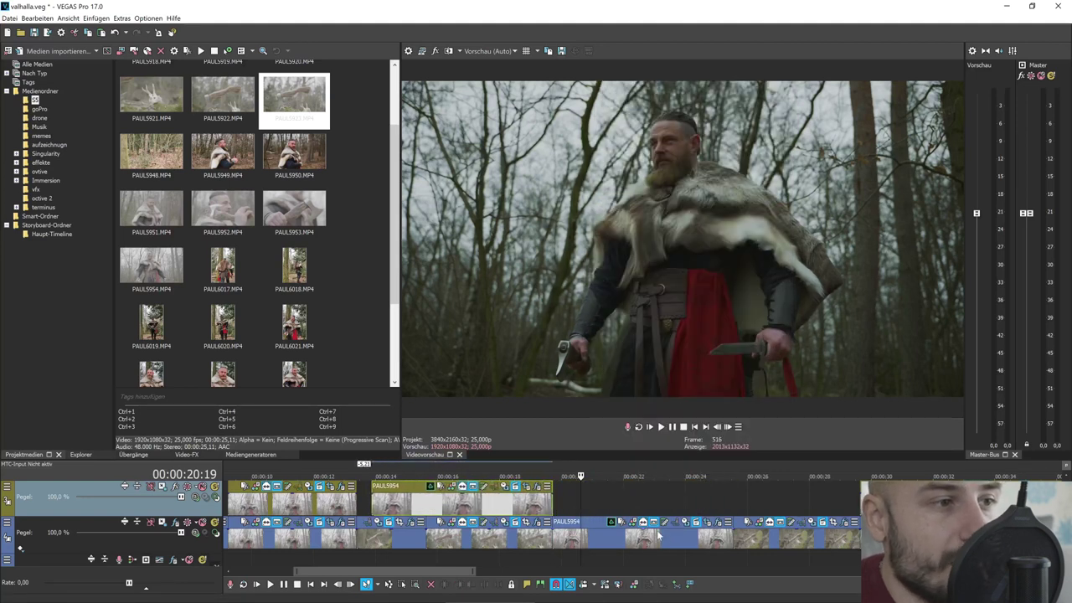
pyautogui.click(655, 535)
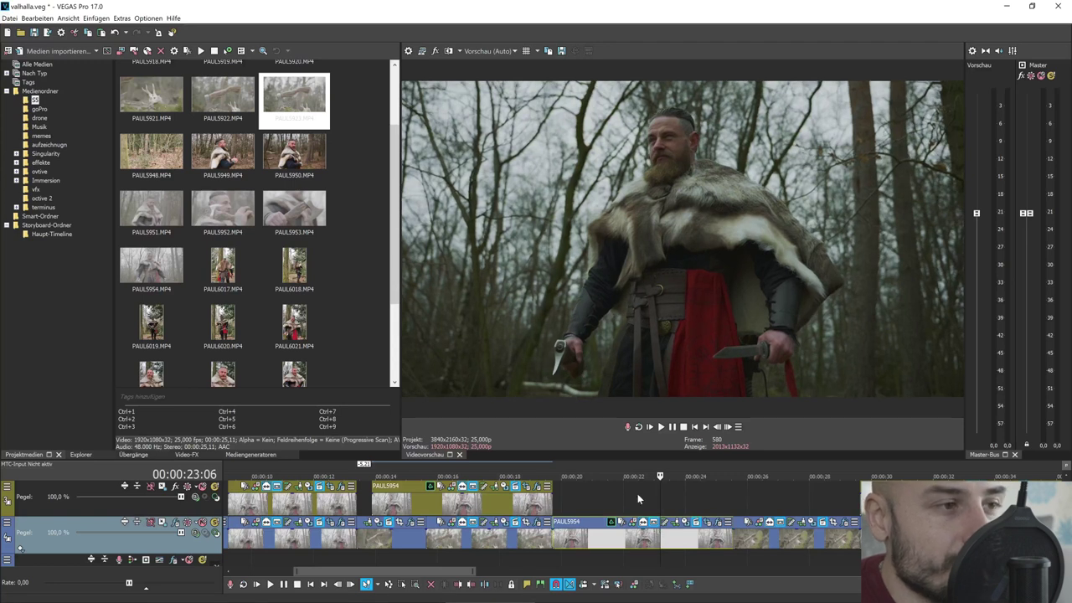
pyautogui.moveTo(627, 544); pyautogui.dragTo(624, 508)
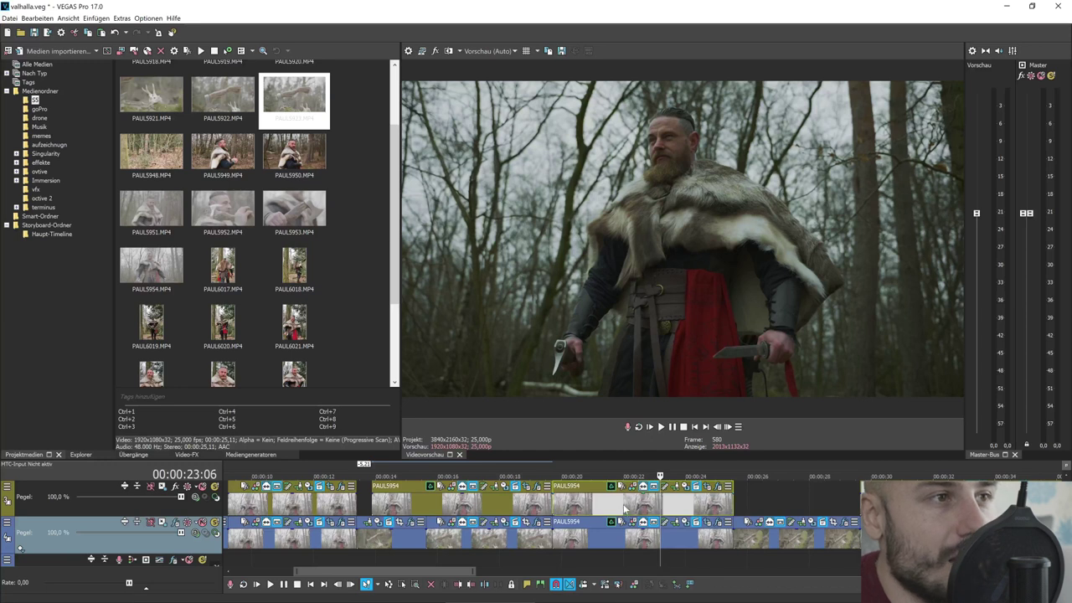
# Step: Open the grading of the copied PAUL5954 clip, lift the shadows in its brightness curve, and add a Bézier mask
pyautogui.click(624, 508)
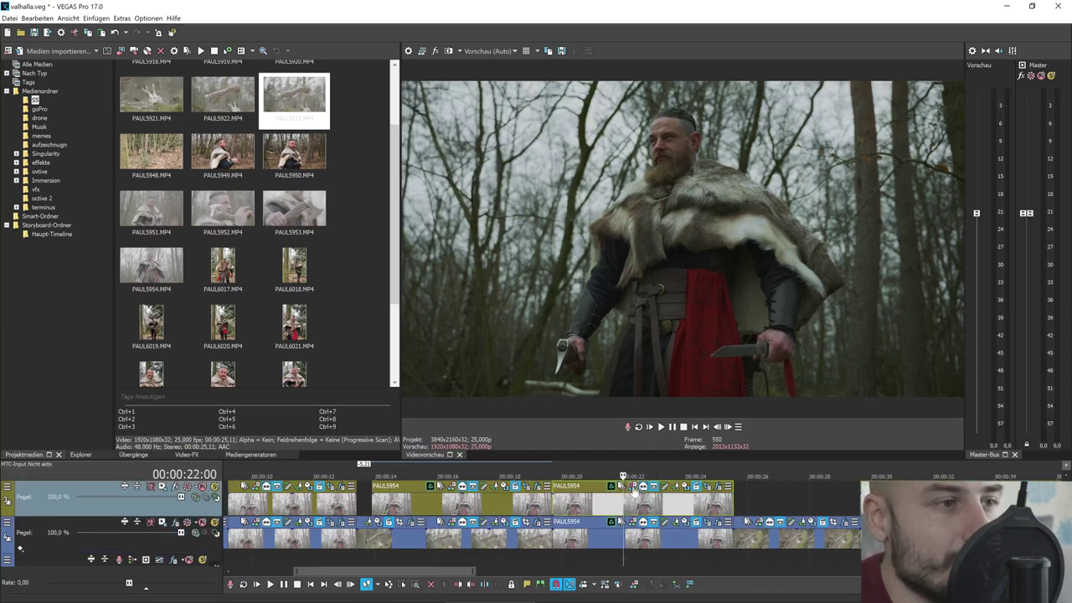
pyautogui.click(634, 491)
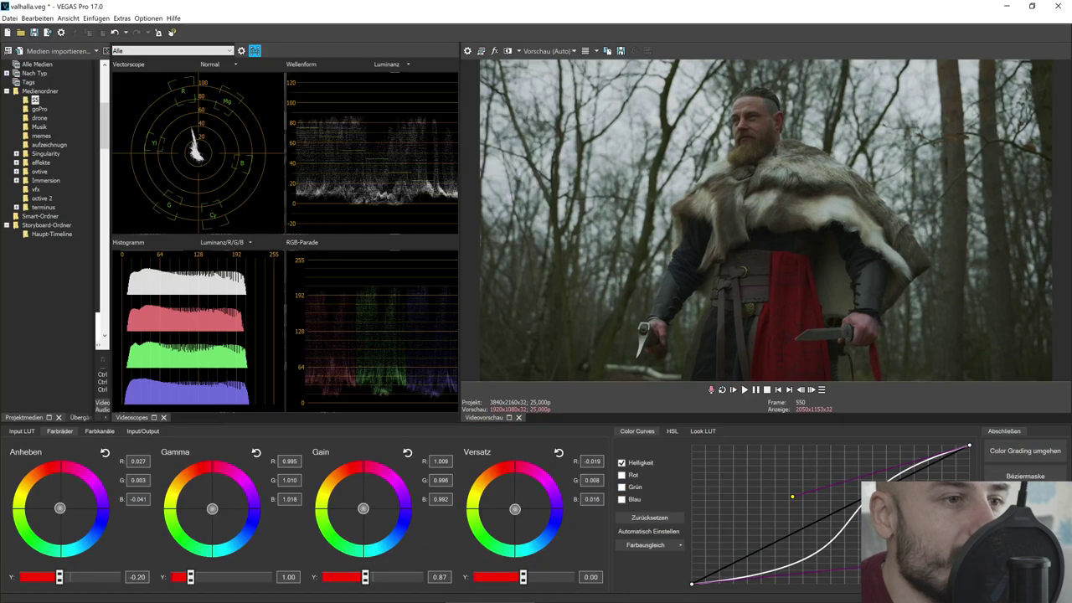
pyautogui.moveTo(871, 539); pyautogui.dragTo(854, 532)
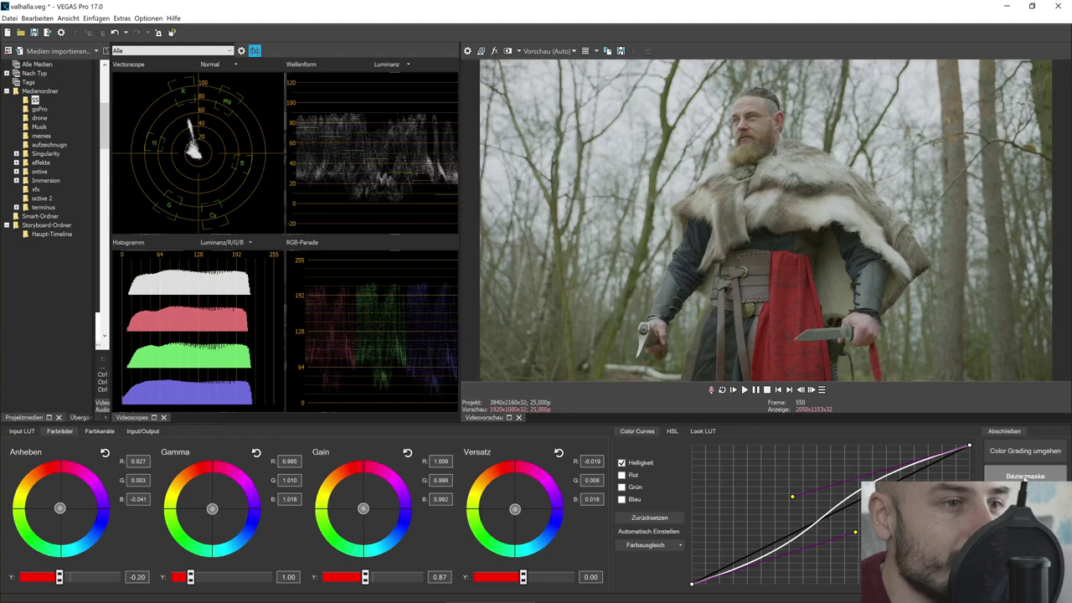
pyautogui.click(1026, 477)
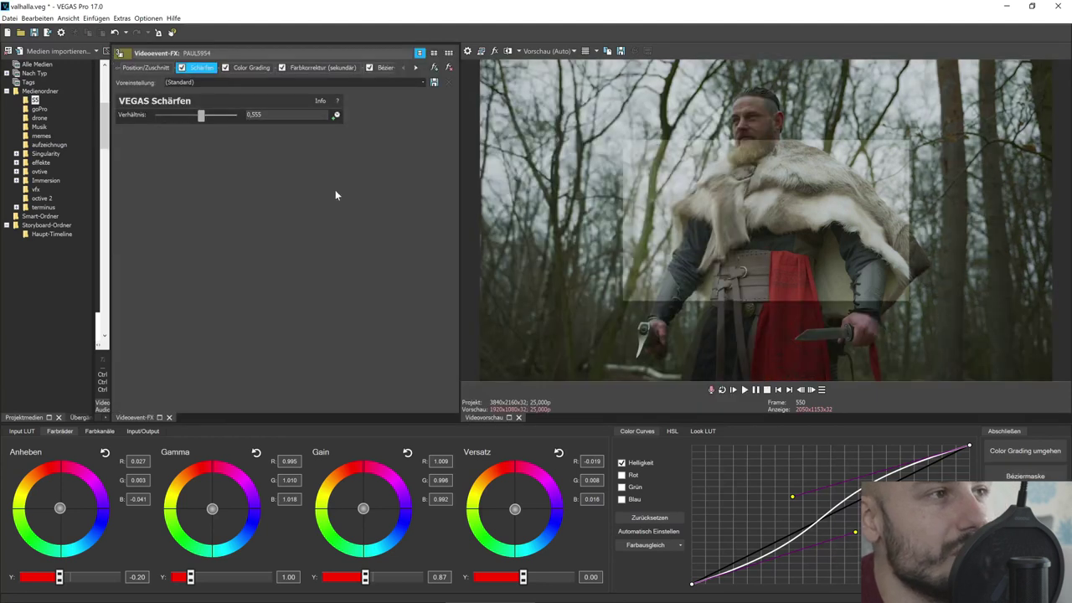
# Step: Open the Bézier mask's general and Mask 1 settings and set the Mask 1 type to Oval
pyautogui.click(382, 67)
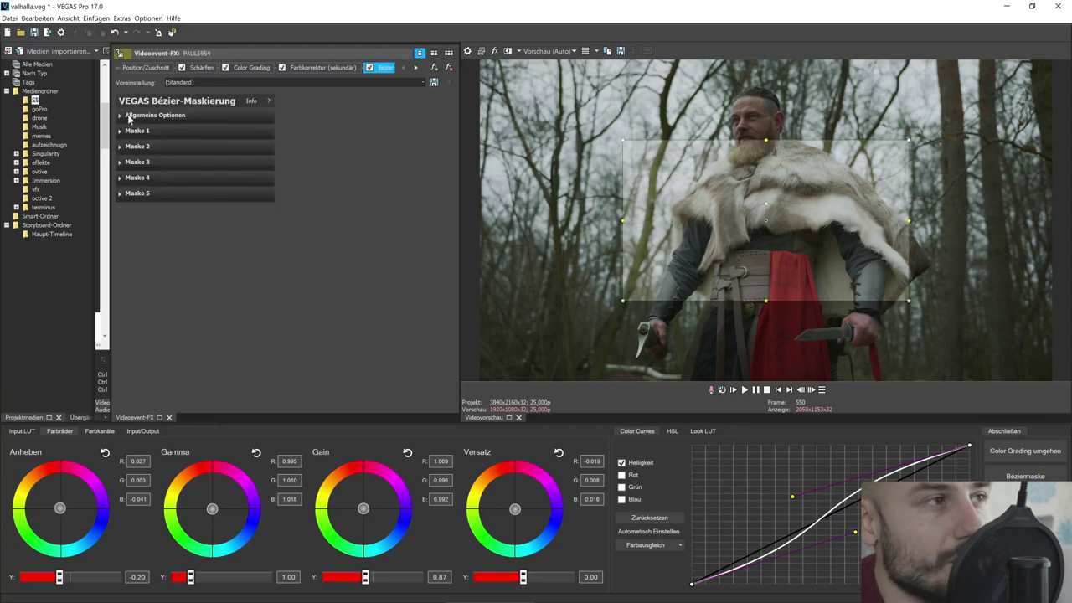
pyautogui.click(122, 116)
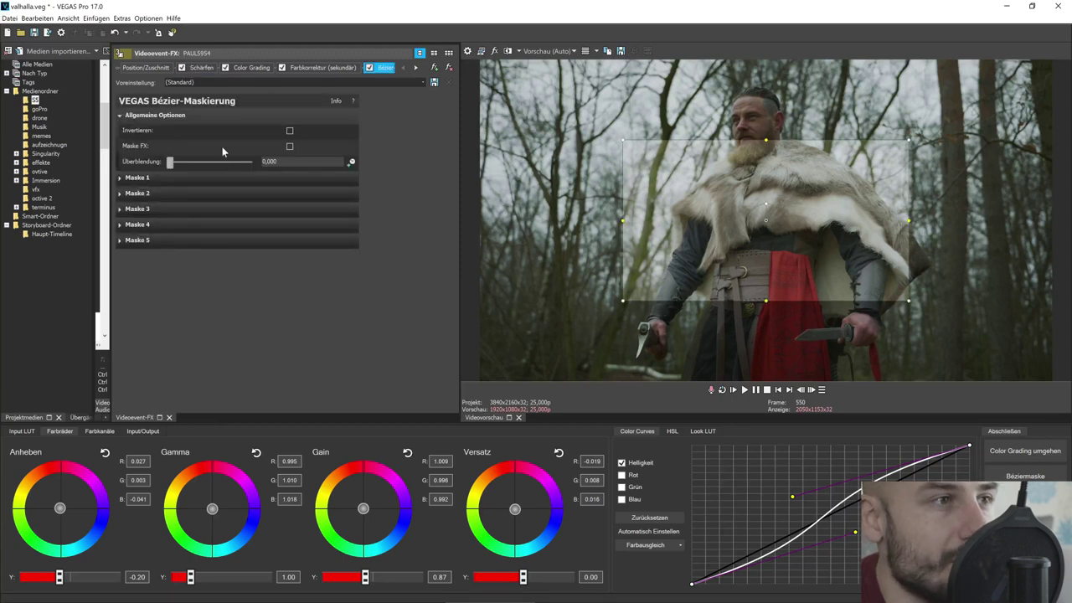
pyautogui.click(120, 179)
pyautogui.click(289, 208)
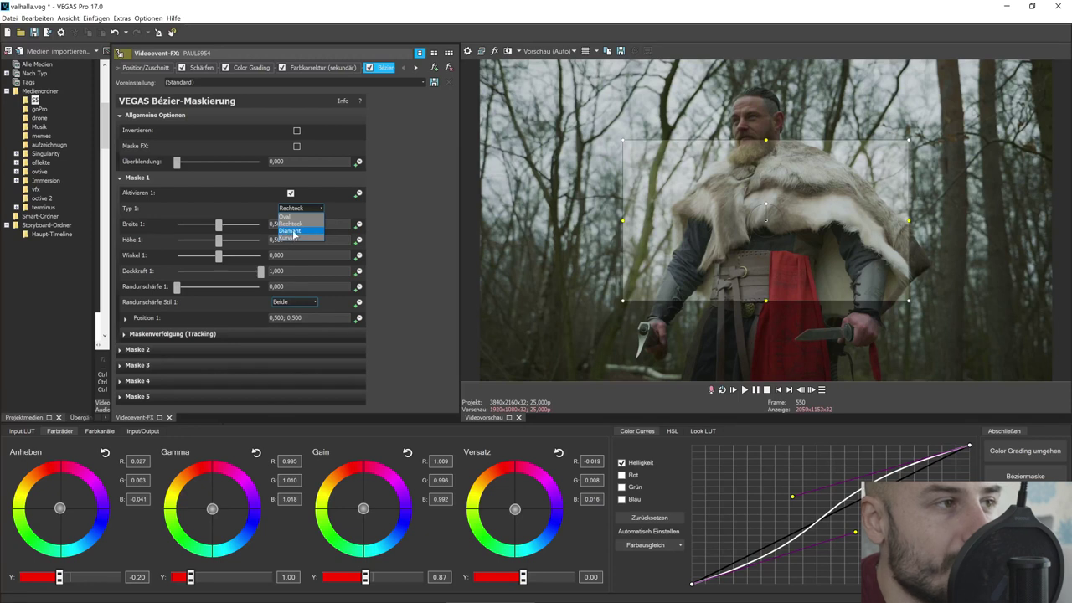
pyautogui.click(289, 216)
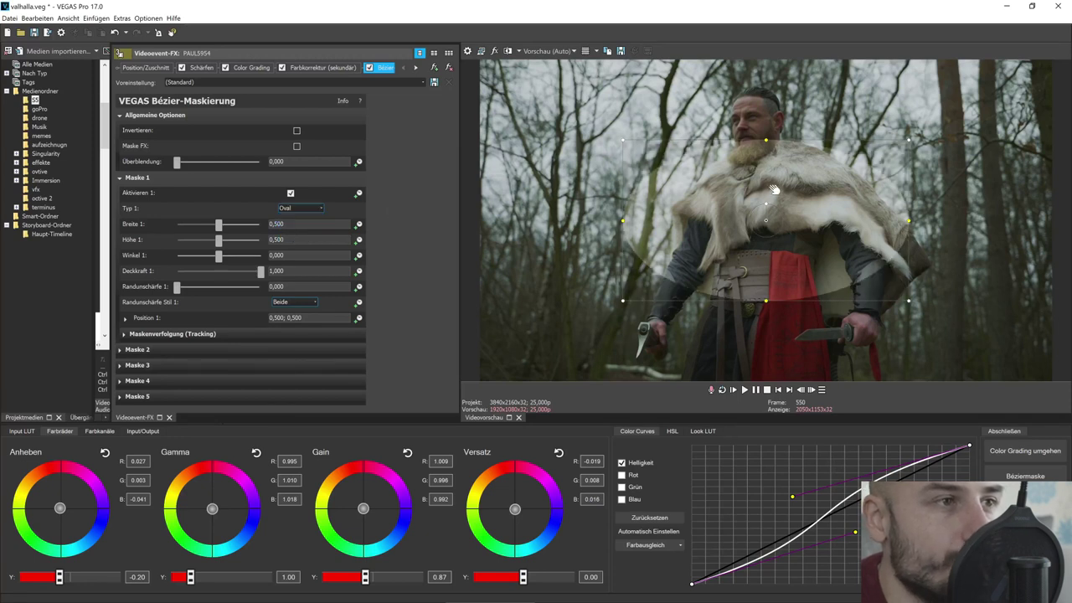
# Step: Fit the oval mask around the warrior at width 0.370, height 1.000 and position 0.489; 0.439, with an edge feather of 18.771
pyautogui.moveTo(764, 143); pyautogui.dragTo(761, 387)
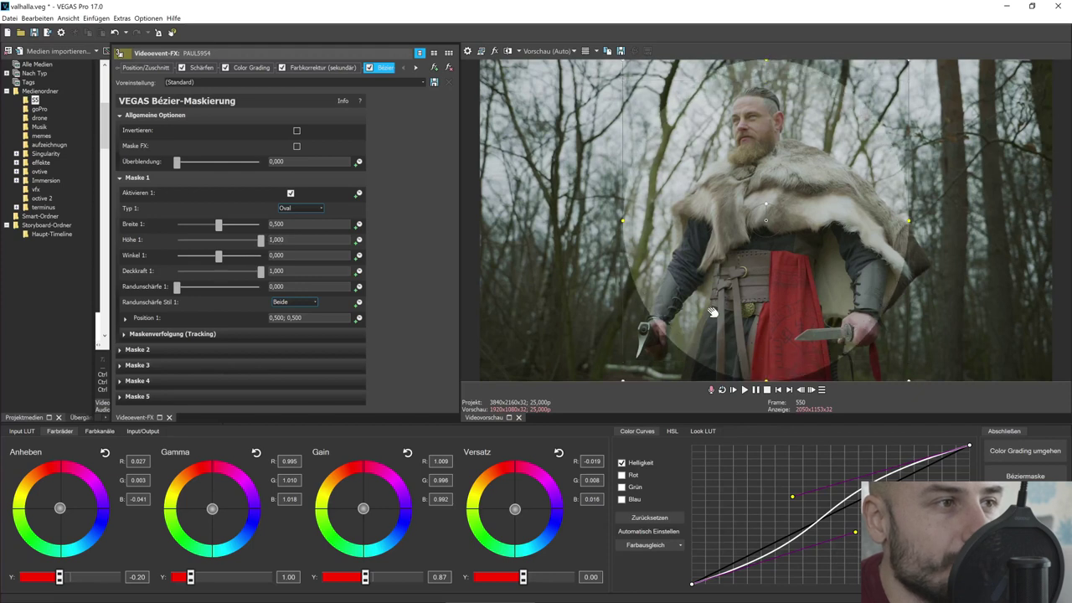
pyautogui.moveTo(620, 220); pyautogui.dragTo(760, 240)
pyautogui.moveTo(659, 242); pyautogui.dragTo(653, 241)
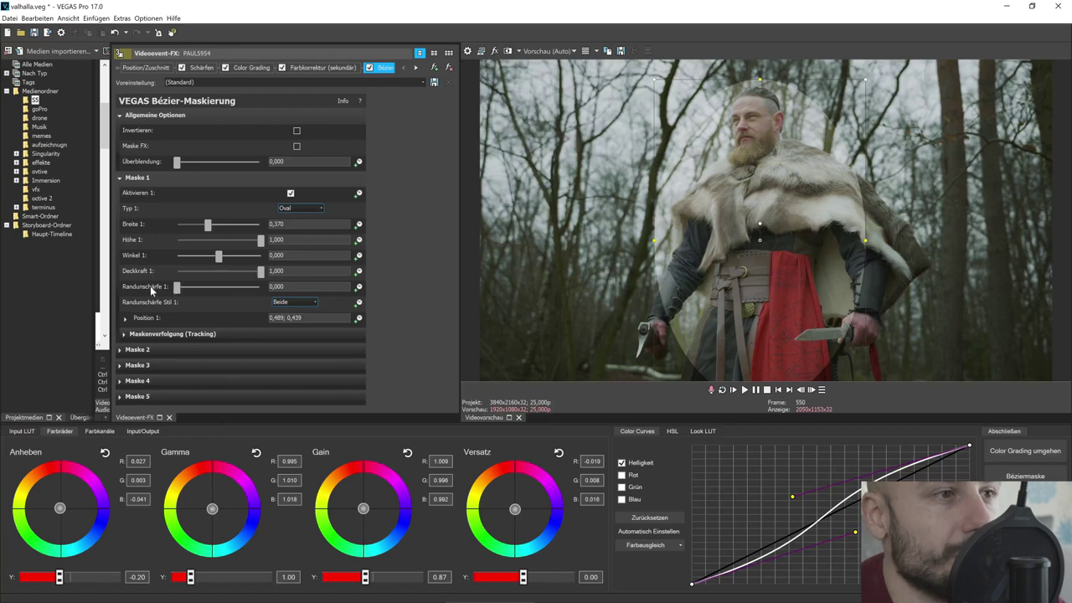
pyautogui.moveTo(172, 288); pyautogui.dragTo(207, 290)
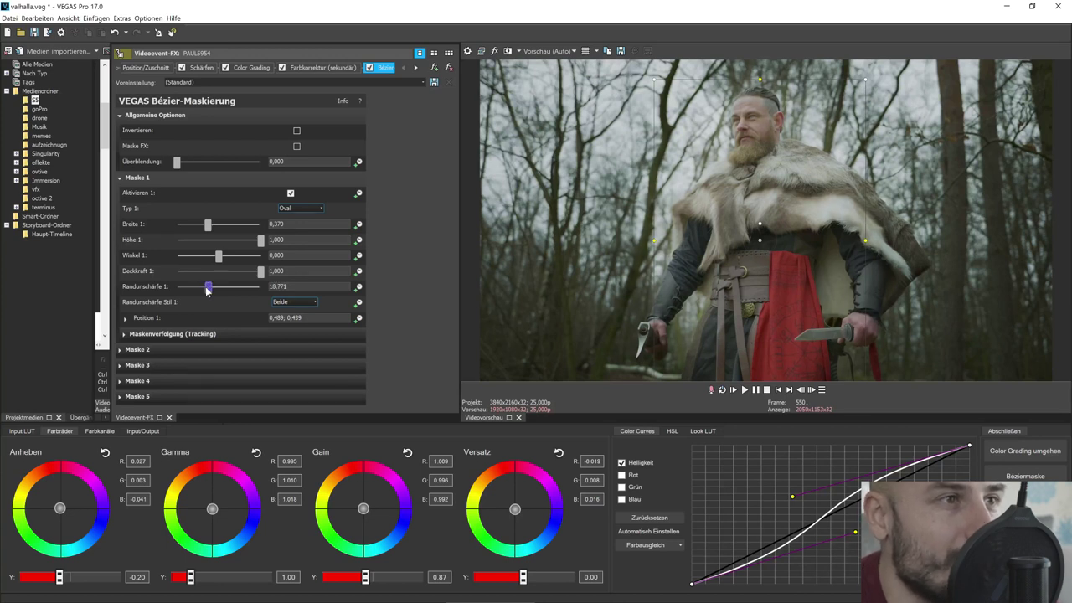
# Step: Reset the Gamma wheel after a red test tint, then refine the brightness curve's contrast and shift the mask to 0.491; 0.449
pyautogui.moveTo(215, 513)
pyautogui.mouseDown()
pyautogui.moveTo(200, 493)
pyautogui.moveTo(233, 523)
pyautogui.moveTo(216, 499)
pyautogui.moveTo(236, 494)
pyautogui.moveTo(224, 514)
pyautogui.moveTo(216, 499)
pyautogui.mouseUp()
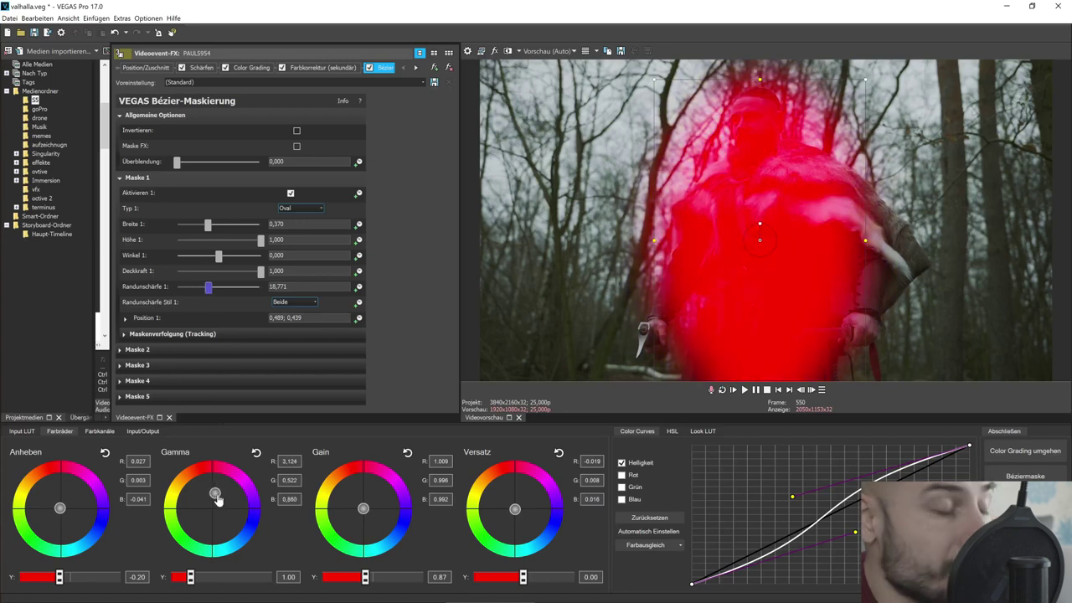
pyautogui.click(256, 453)
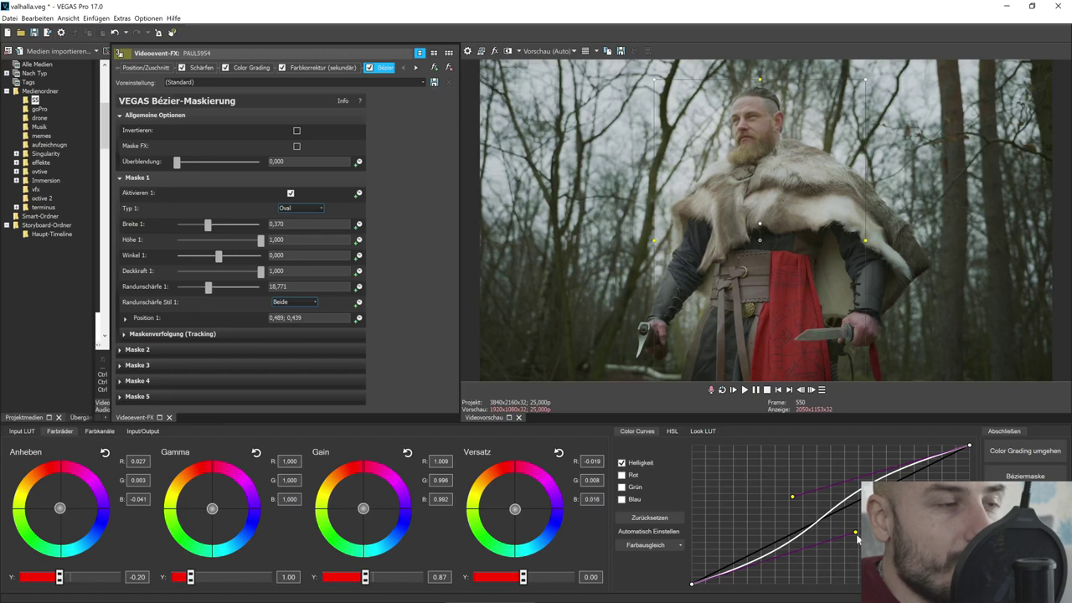
pyautogui.moveTo(855, 532); pyautogui.dragTo(871, 548)
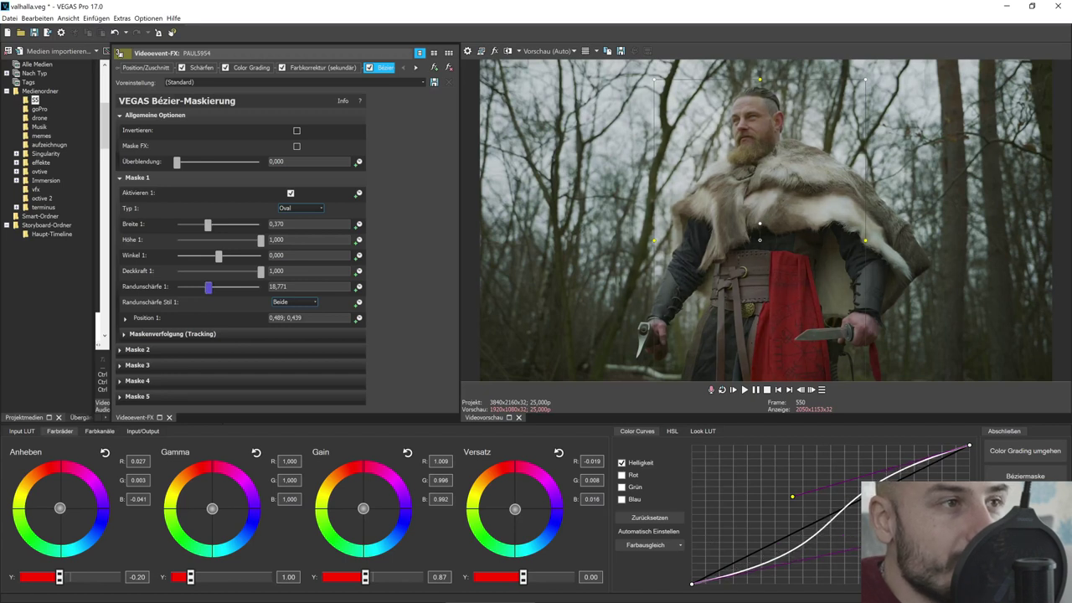
pyautogui.moveTo(792, 496); pyautogui.dragTo(775, 488)
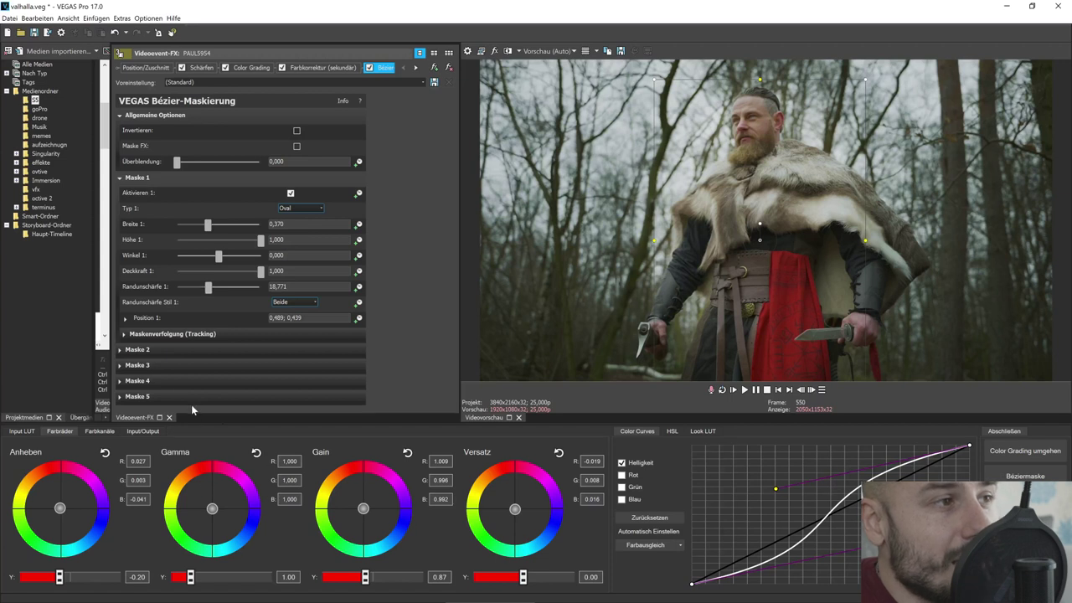
pyautogui.moveTo(745, 248)
pyautogui.mouseDown()
pyautogui.moveTo(698, 242)
pyautogui.moveTo(761, 231)
pyautogui.moveTo(739, 180)
pyautogui.moveTo(743, 155)
pyautogui.moveTo(741, 259)
pyautogui.moveTo(742, 246)
pyautogui.mouseUp()
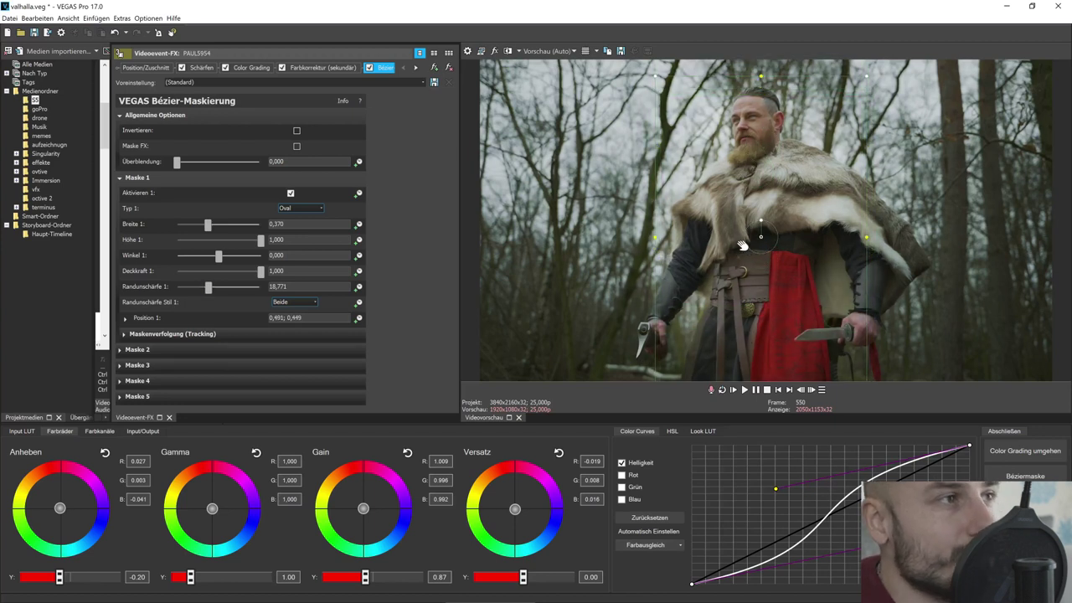
# Step: Remove the secondary color correction effect from the masked PAUL5954 clip and mute the upper track to compare with the unmasked version
pyautogui.click(282, 68)
pyautogui.click(283, 69)
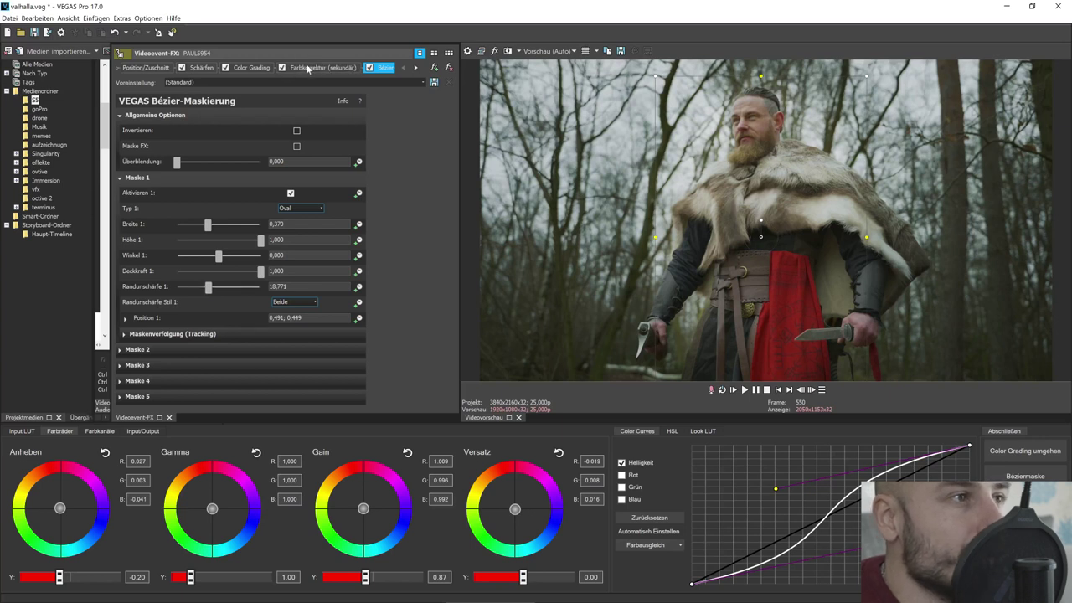
pyautogui.moveTo(426, 67); pyautogui.dragTo(427, 70)
pyautogui.click(361, 68)
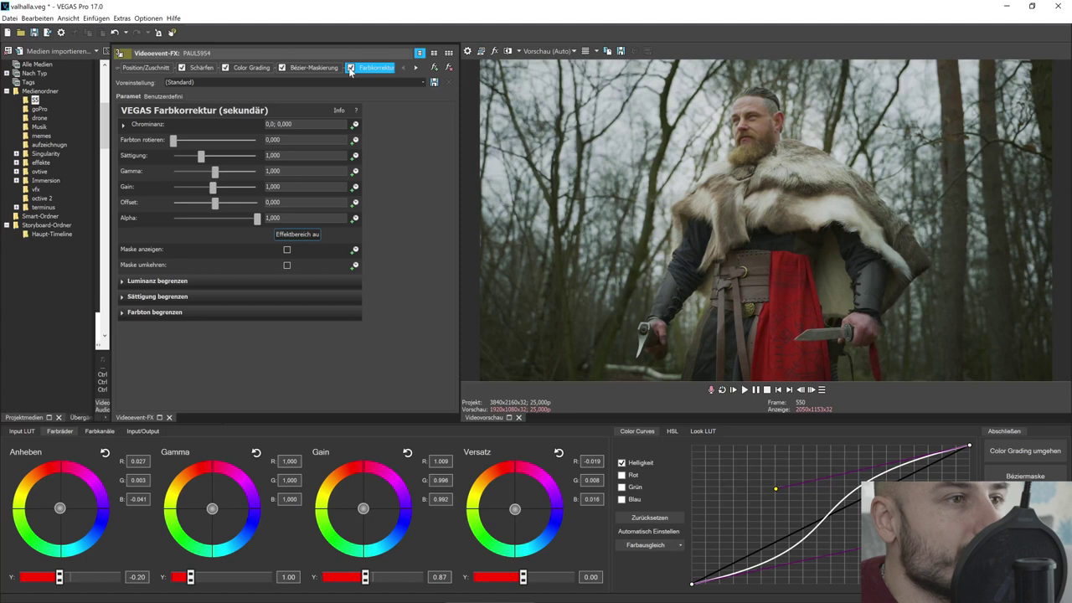
pyautogui.click(449, 67)
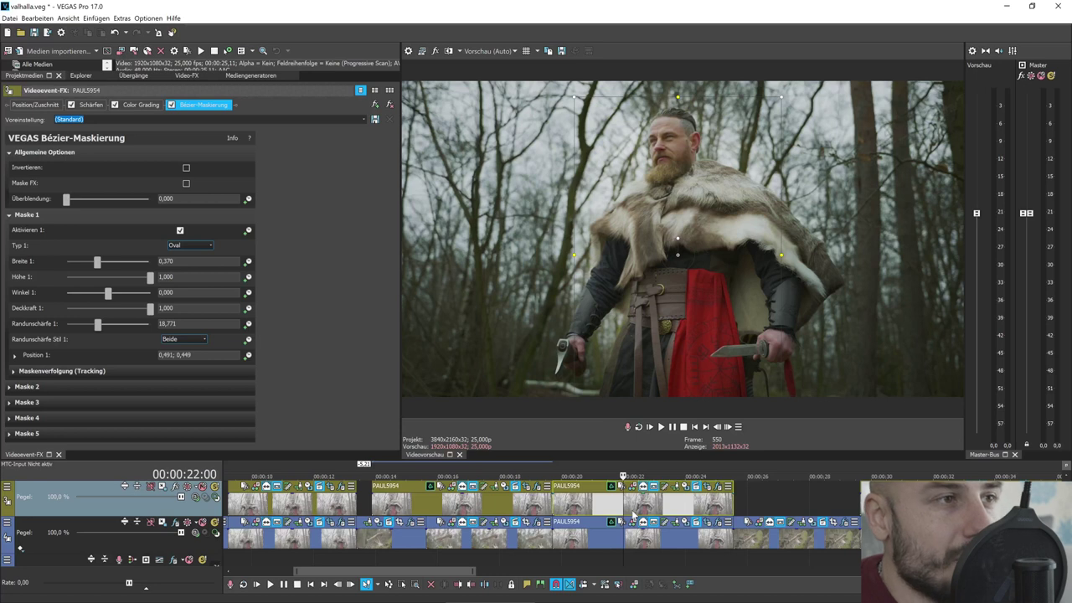
pyautogui.click(201, 486)
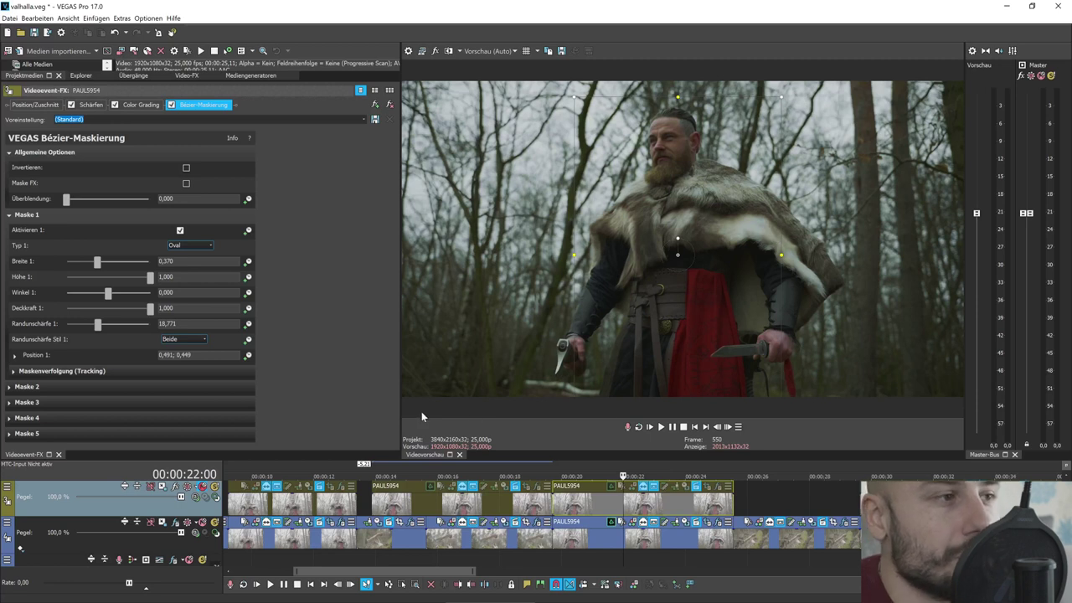
# Step: Unmute the upper track and fine-tune the contrast of the brightness curve on the masked PAUL5954 clip
pyautogui.click(202, 487)
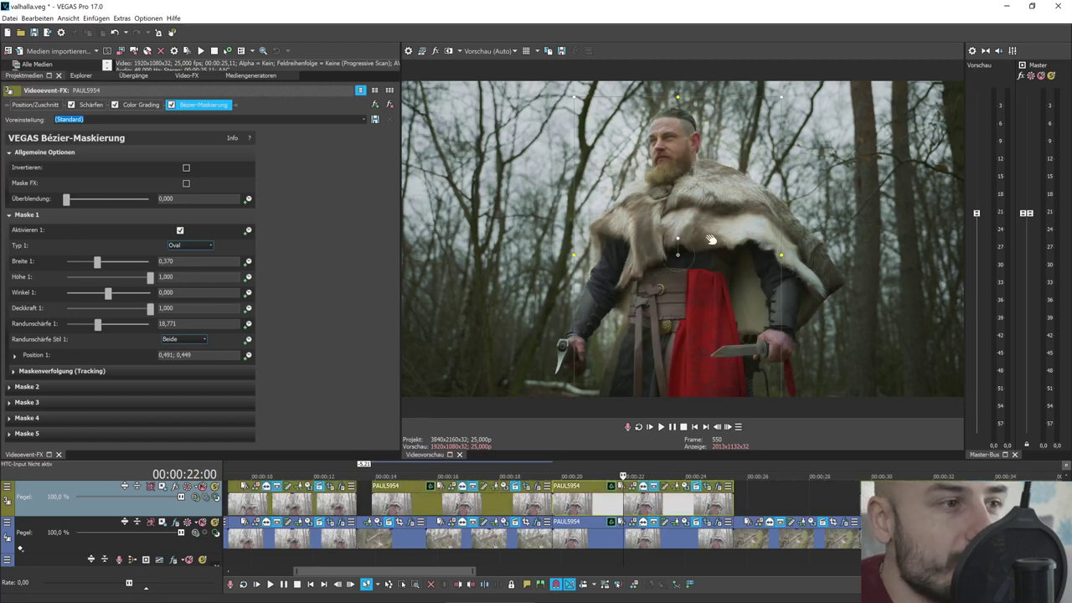
pyautogui.click(649, 499)
pyautogui.click(635, 488)
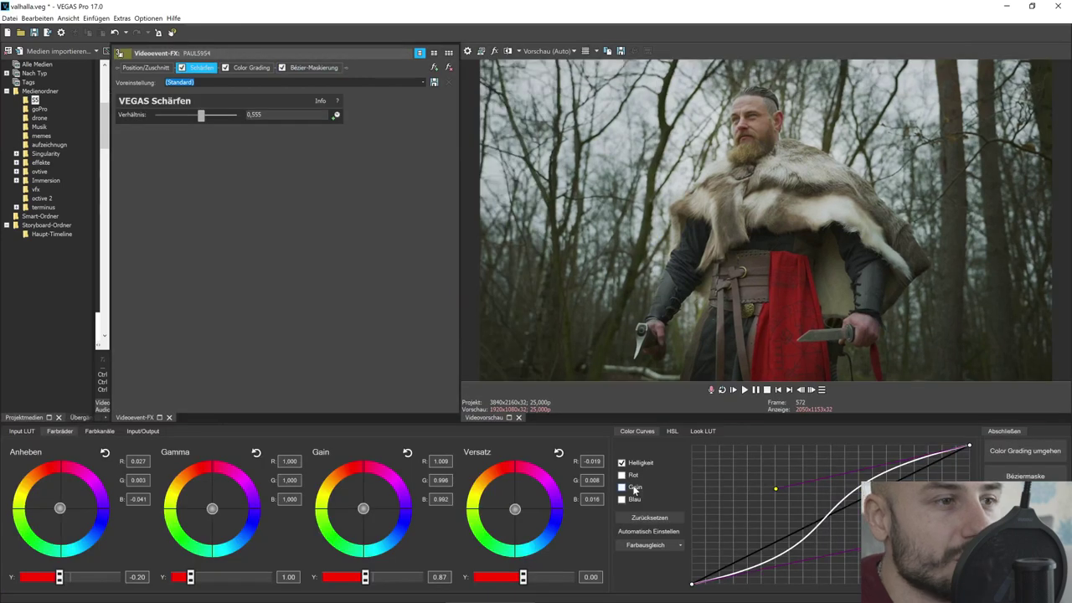
pyautogui.moveTo(777, 488)
pyautogui.mouseDown()
pyautogui.moveTo(807, 488)
pyautogui.moveTo(794, 484)
pyautogui.mouseUp()
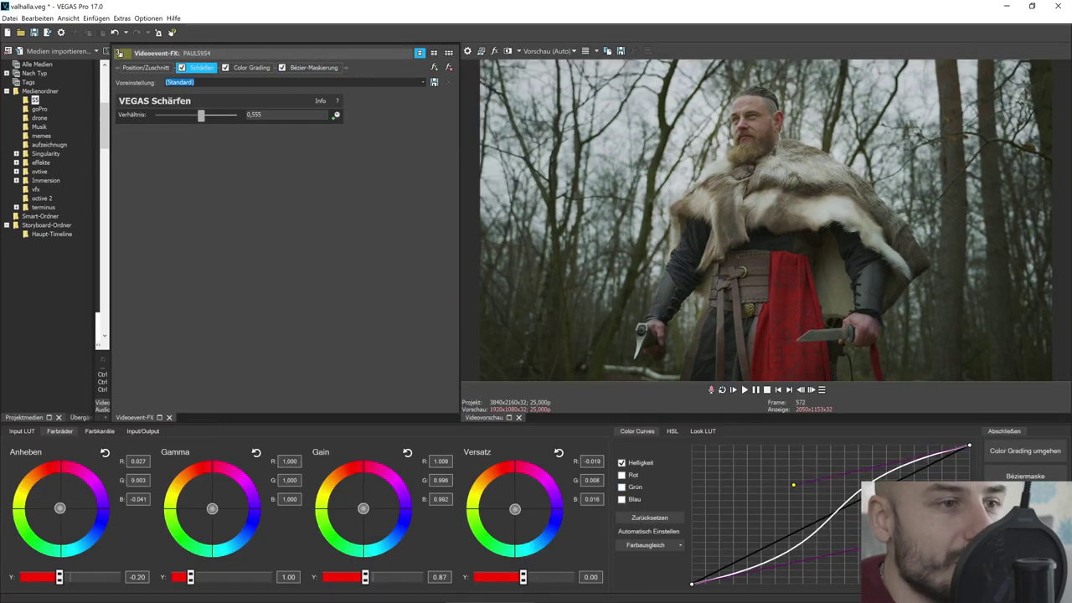
# Step: Reveal the video scopes and compare the graded shot with the original in a split-screen preview
pyautogui.click(169, 417)
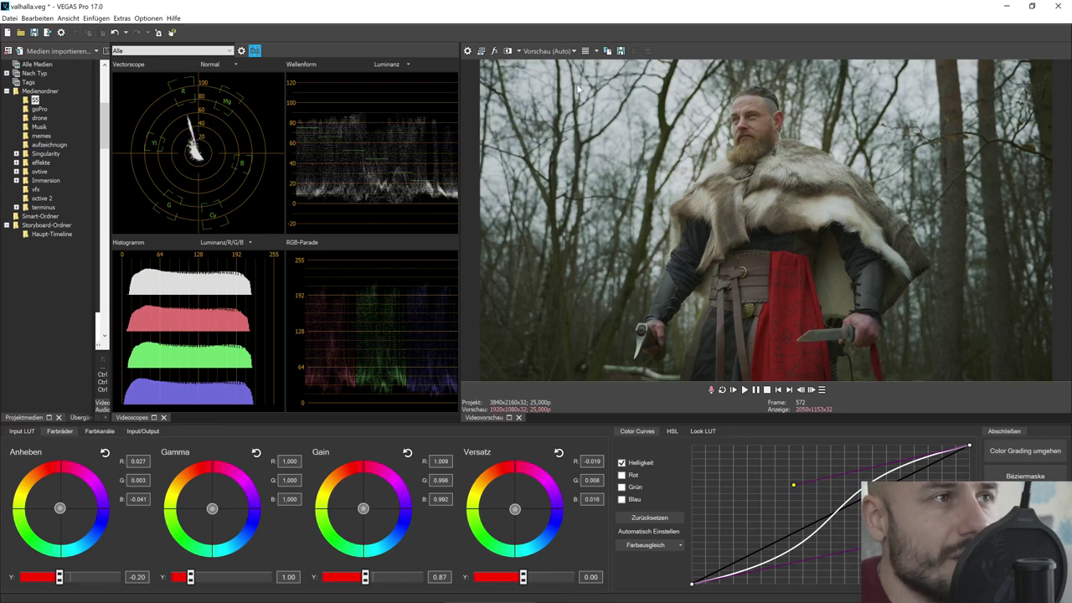
pyautogui.click(509, 52)
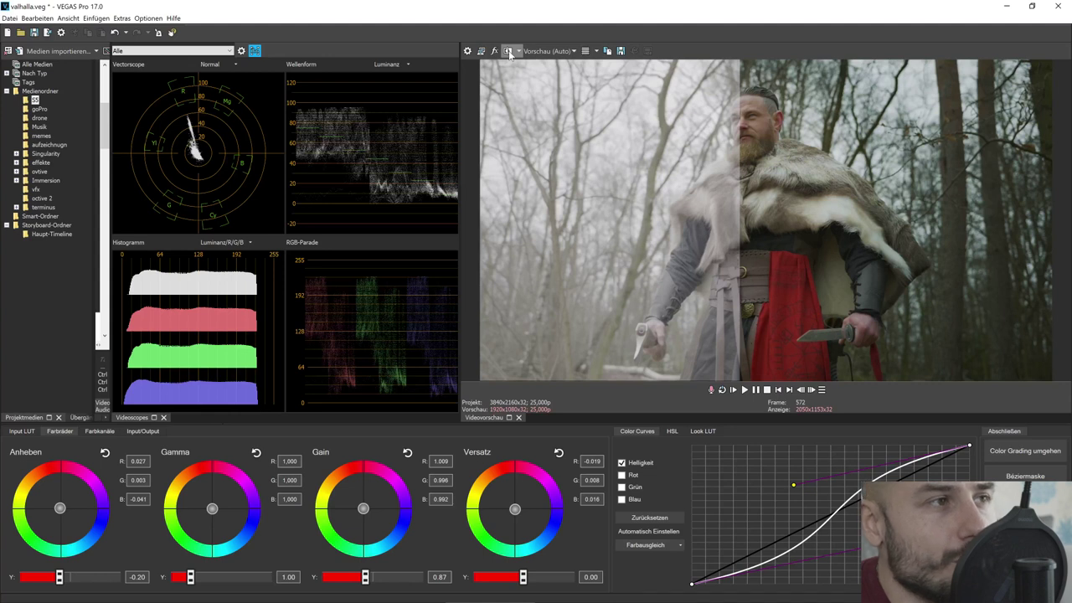
pyautogui.click(508, 52)
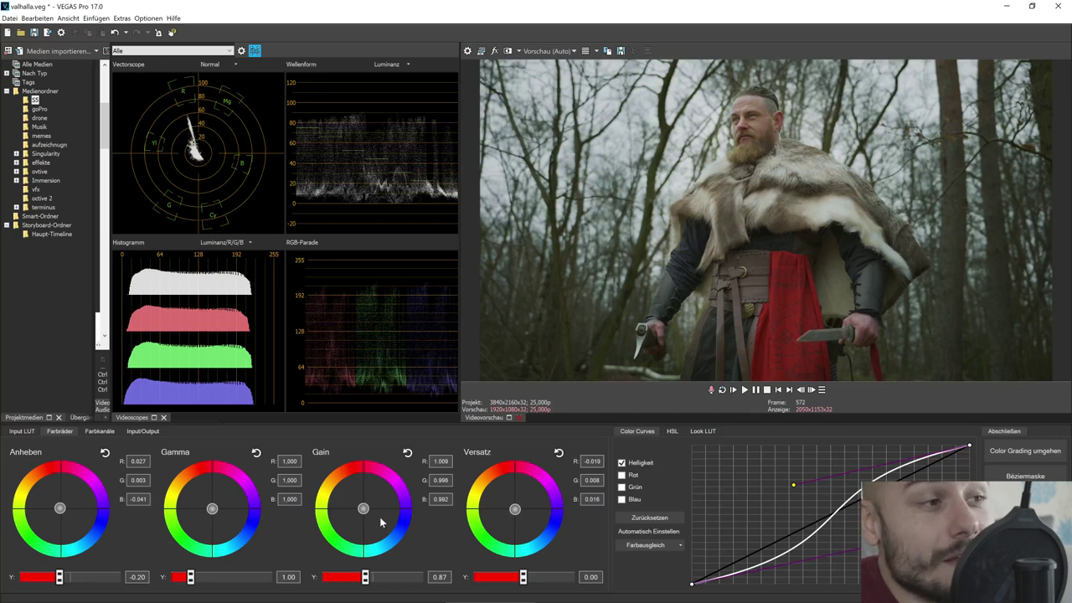
# Step: Try a warm Gain tint on the masked clip, pull it back to R 1.005 and G 0.999, and leave color grading
pyautogui.moveTo(368, 517); pyautogui.dragTo(362, 507)
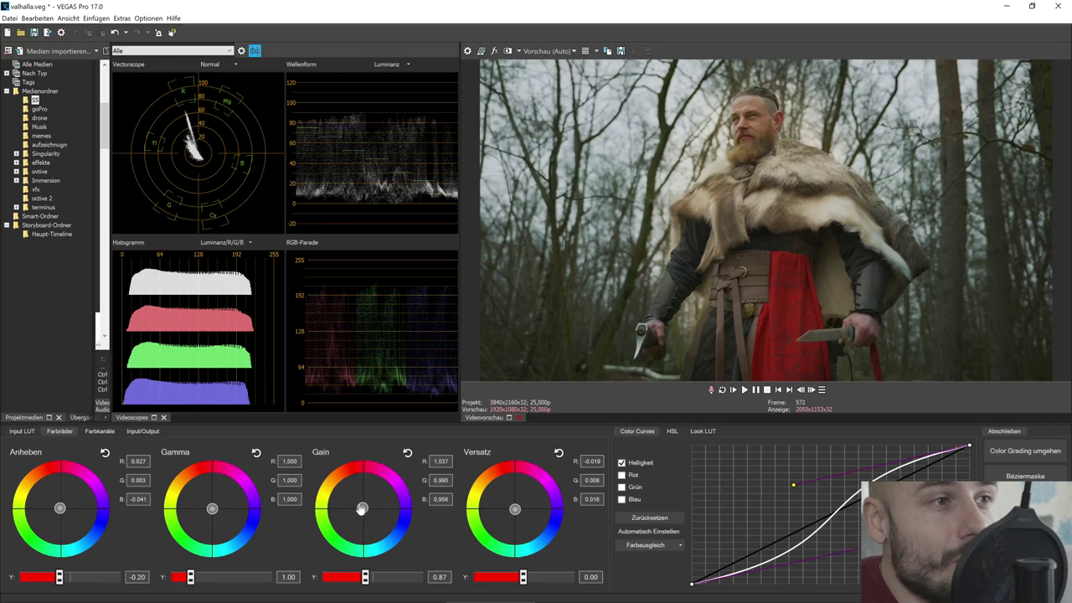
pyautogui.moveTo(362, 507); pyautogui.dragTo(367, 516)
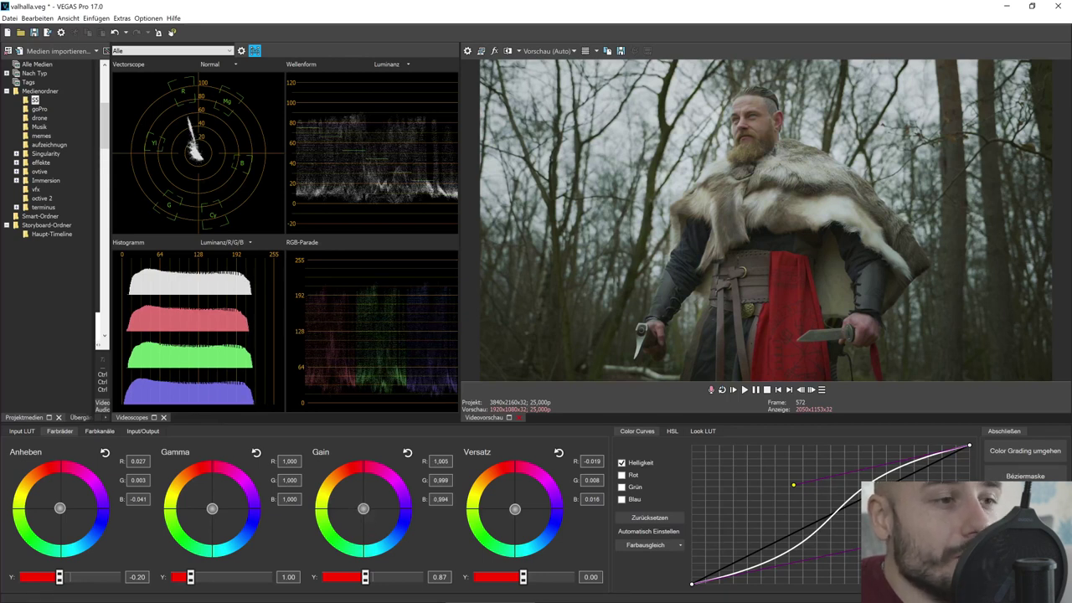
pyautogui.hotkey('ctrl', 'alt', 'd')
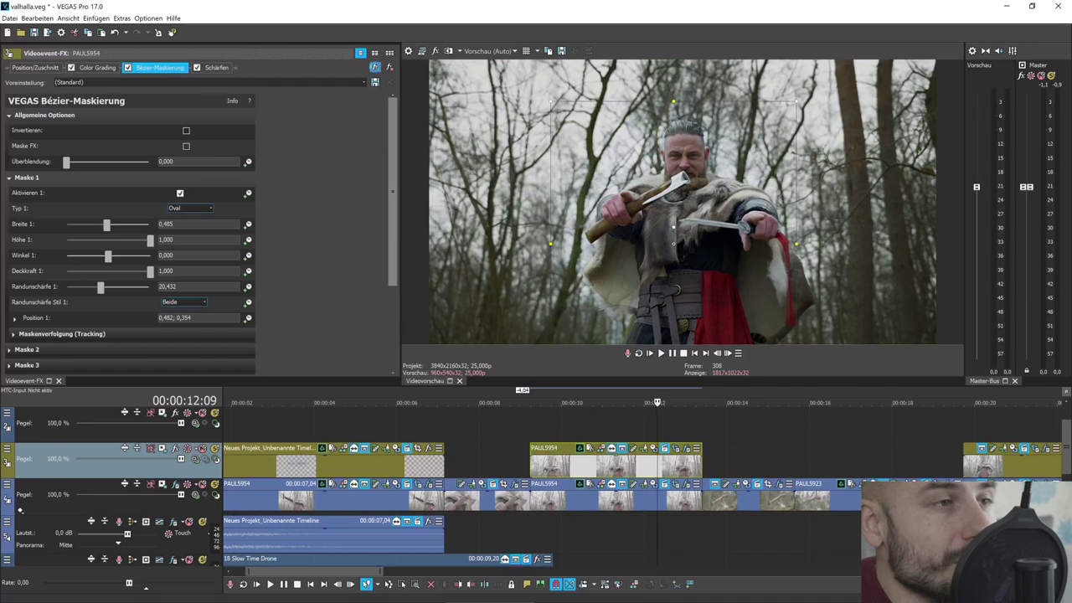
# Step: Add the VEGAS Farbkorrektur (sekundär) effect to the masked PAUL5954 clip around 00:00:12:09
pyautogui.click(375, 67)
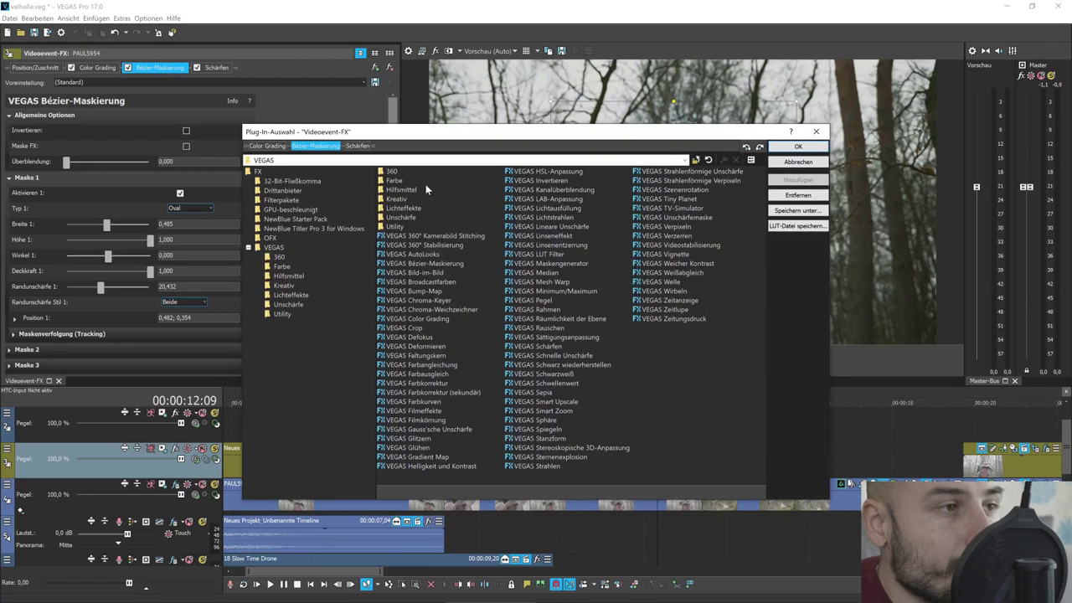
pyautogui.click(453, 392)
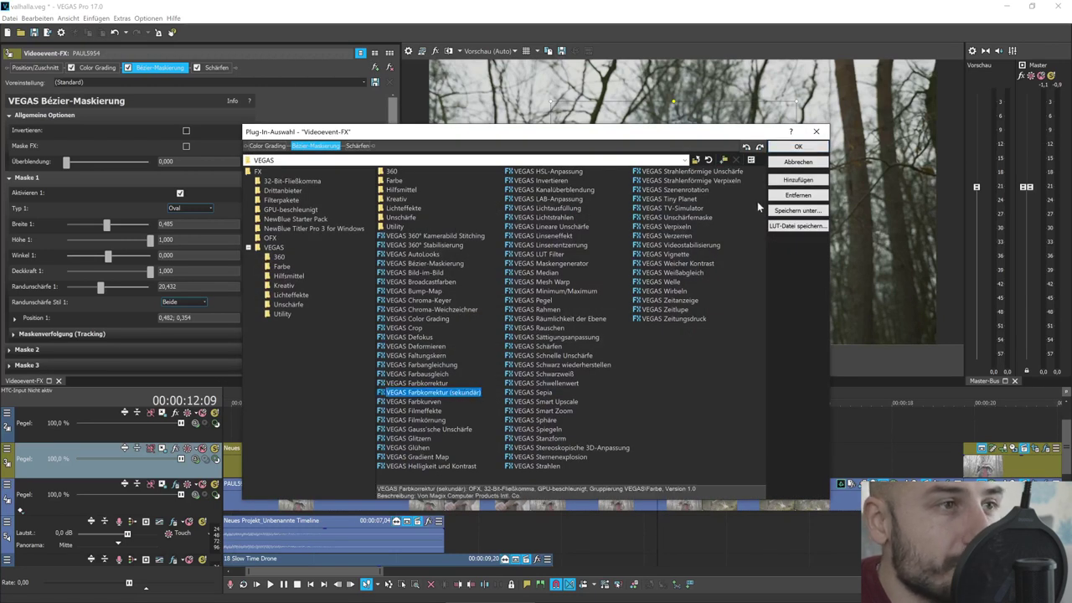
pyautogui.click(795, 180)
pyautogui.click(795, 147)
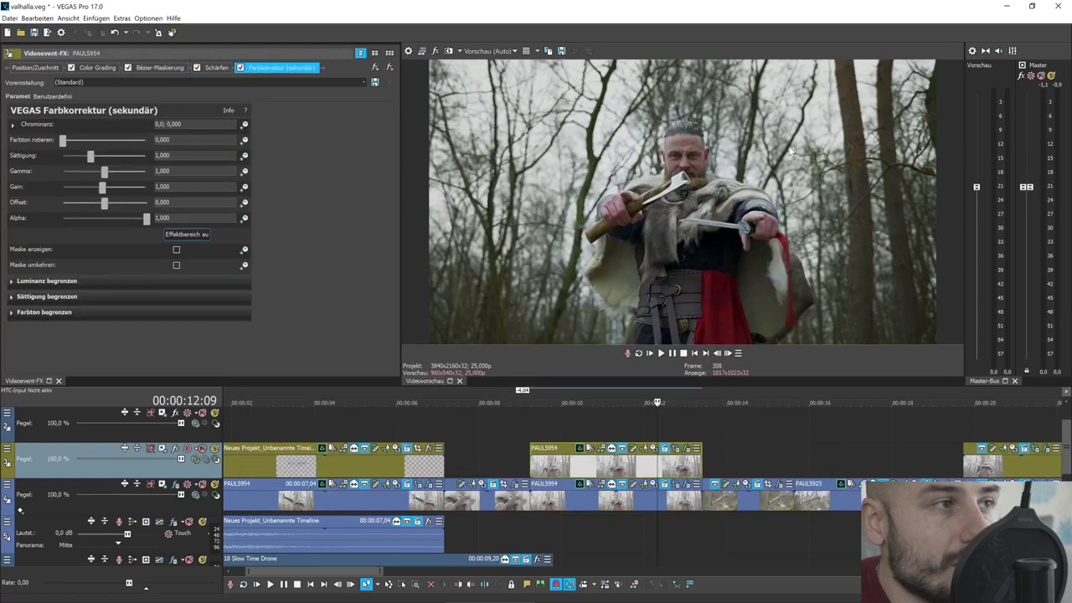
# Step: Sample the warrior's red cloth, show the mask, and limit luminance to low 13.555, high 116.910 and smoothing 107.591
pyautogui.click(180, 236)
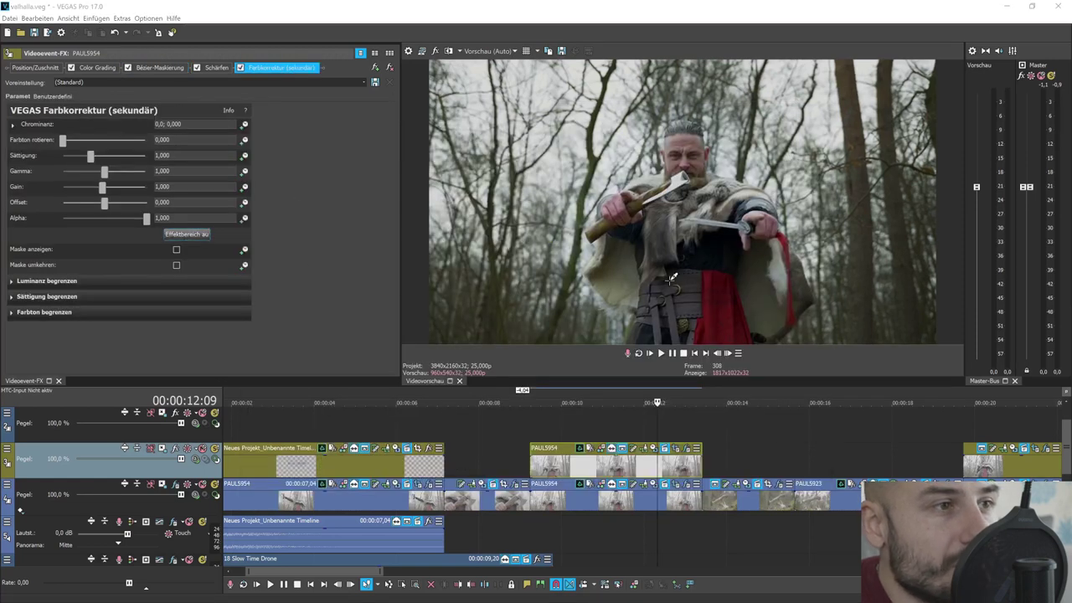
pyautogui.click(711, 307)
pyautogui.click(177, 249)
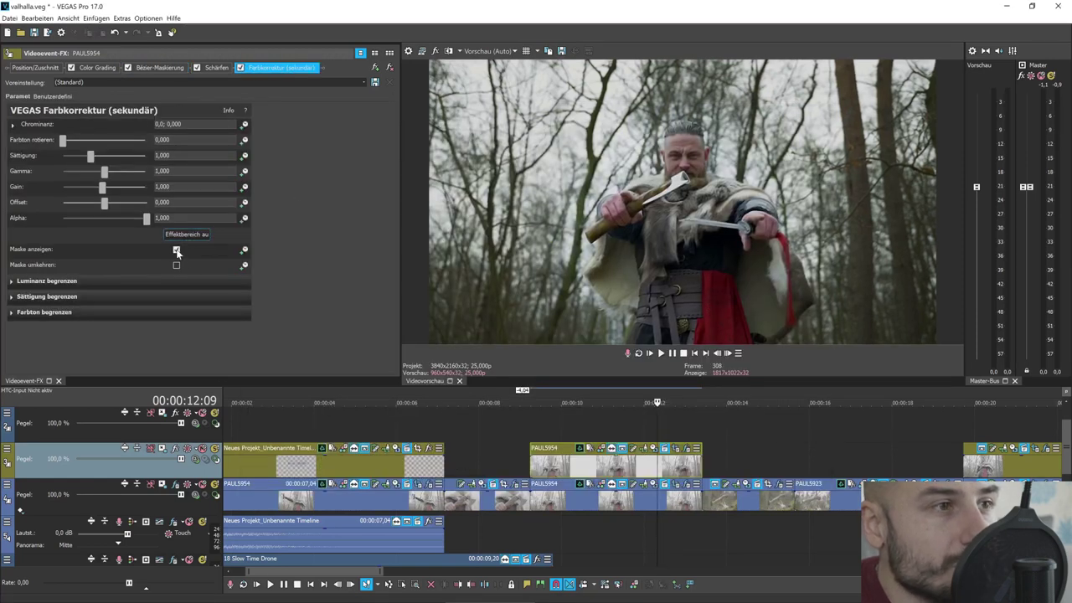
pyautogui.click(12, 282)
pyautogui.moveTo(79, 314); pyautogui.dragTo(98, 343)
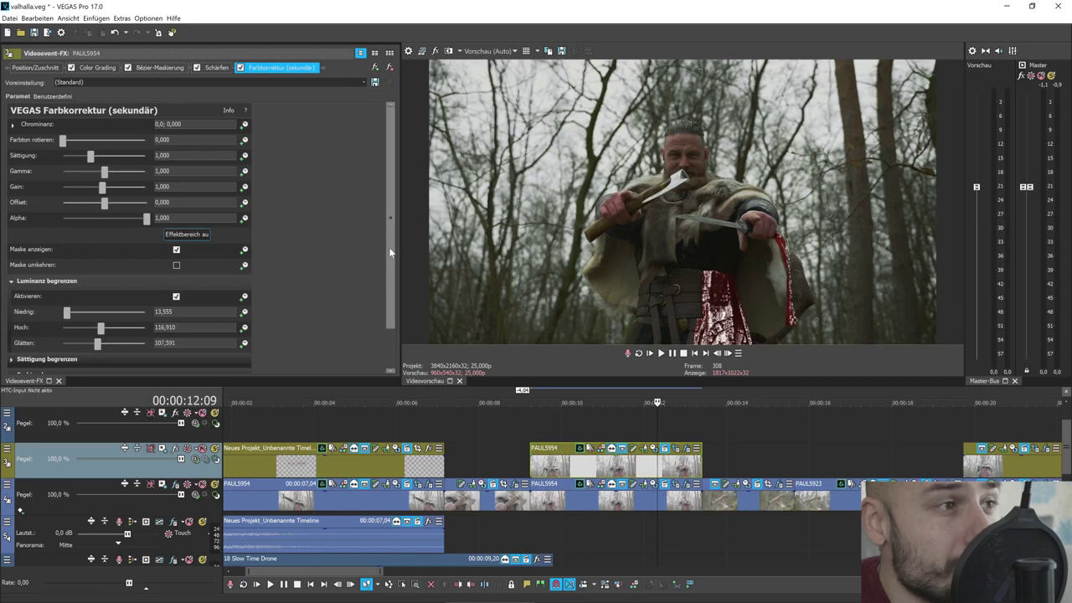
# Step: Limit the red cloth mask's saturation to low 34.983, high 141.010 and smoothing 11.841, and hide the mask display
pyautogui.scroll(-1, 388, 247)
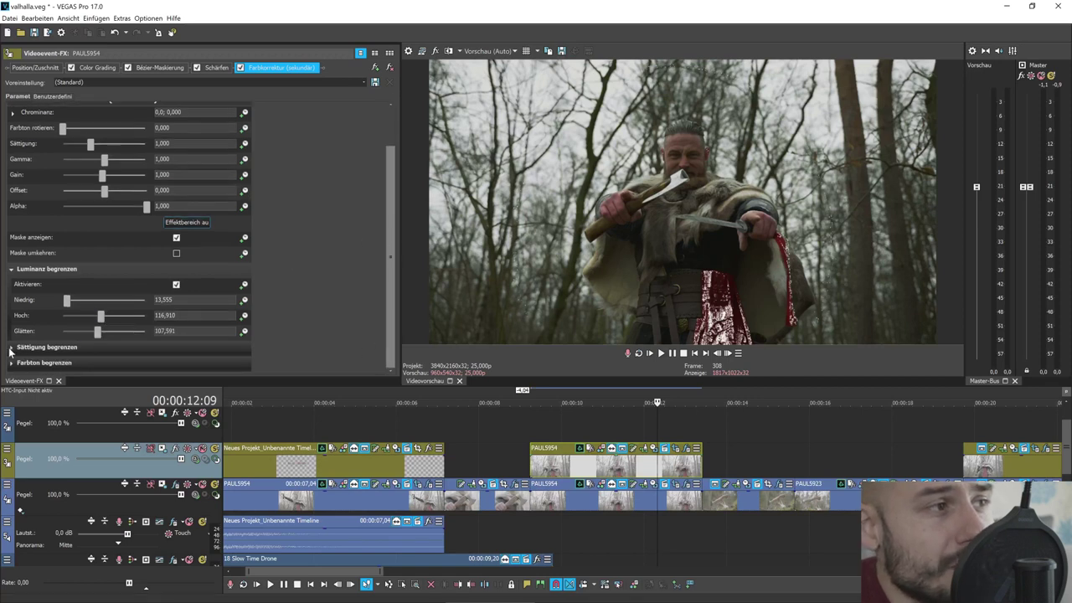
pyautogui.click(73, 347)
pyautogui.moveTo(66, 319); pyautogui.dragTo(136, 334)
pyautogui.moveTo(66, 350)
pyautogui.mouseDown()
pyautogui.moveTo(78, 347)
pyautogui.moveTo(69, 347)
pyautogui.mouseUp()
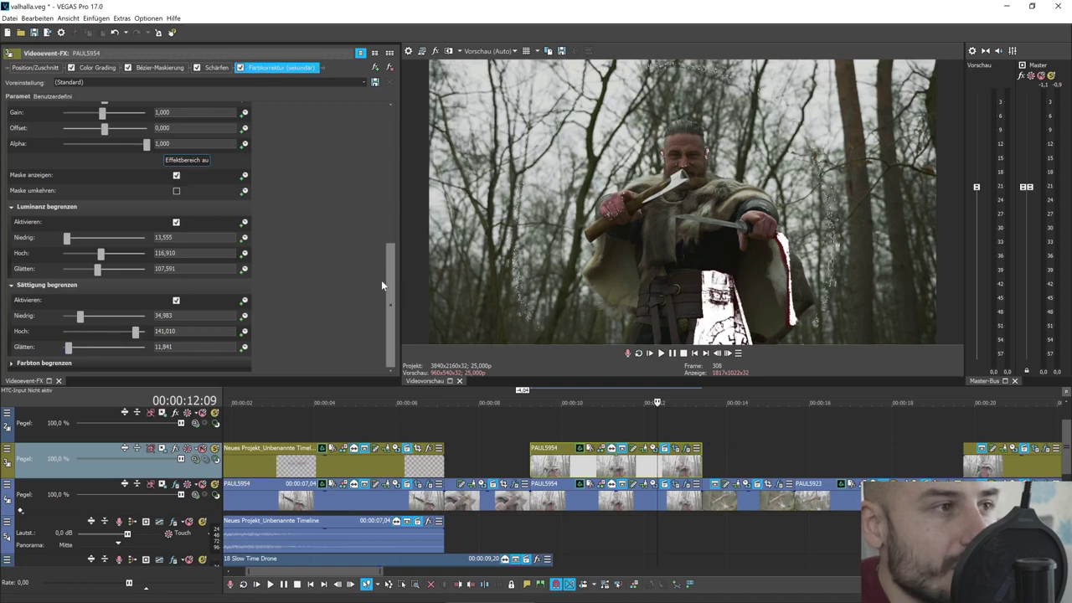
pyautogui.click(176, 175)
pyautogui.moveTo(390, 313); pyautogui.dragTo(390, 155)
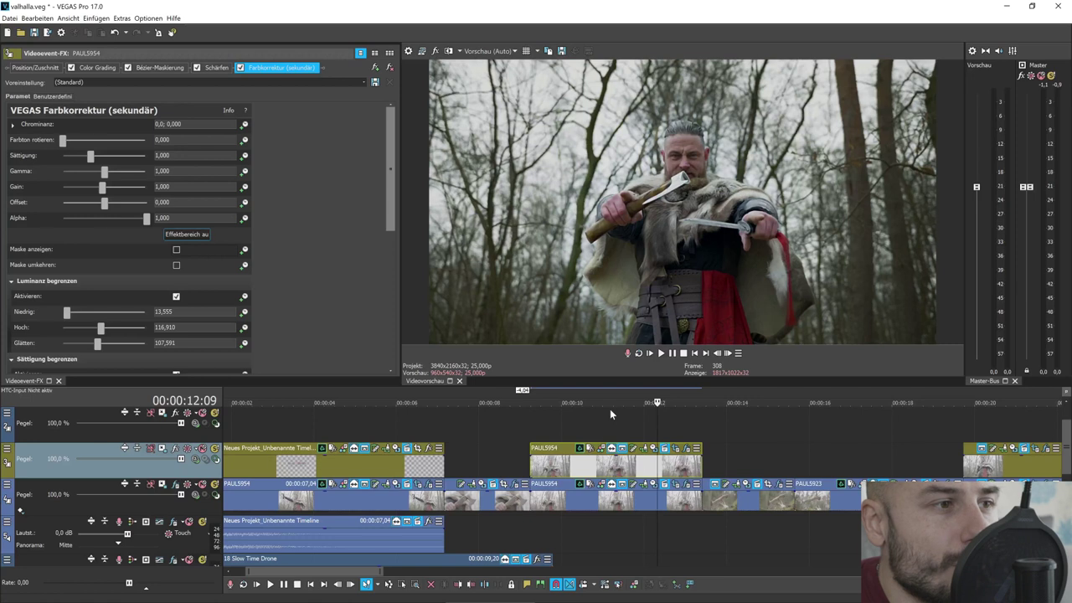
# Step: Slide the masked PAUL5954 clip aside to view the unmasked version beneath, and return it to its original place
pyautogui.moveTo(634, 466); pyautogui.dragTo(693, 465)
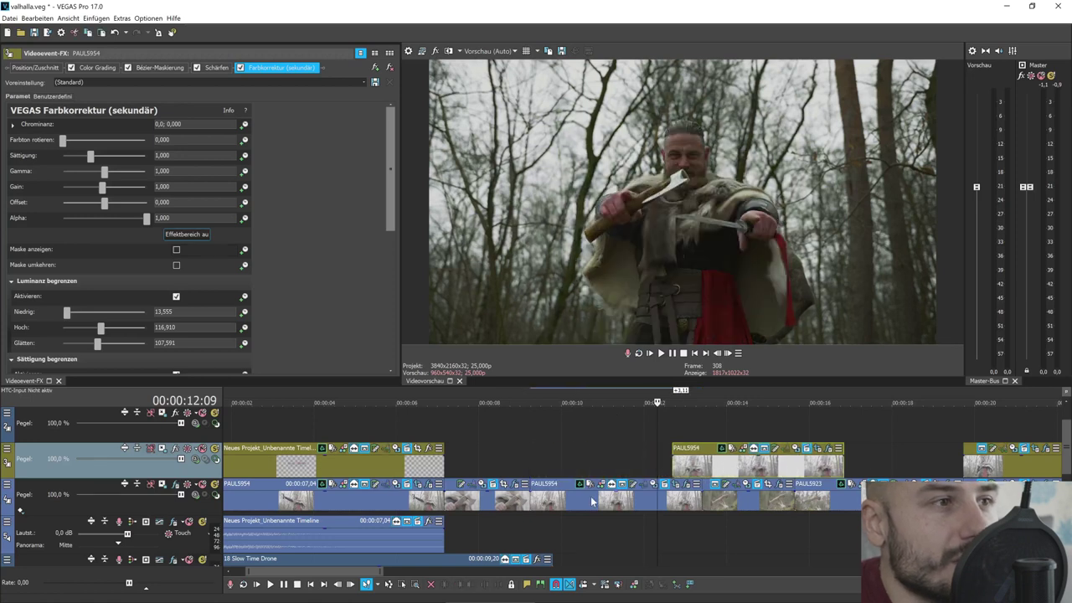
pyautogui.click(591, 501)
pyautogui.moveTo(704, 468); pyautogui.dragTo(560, 466)
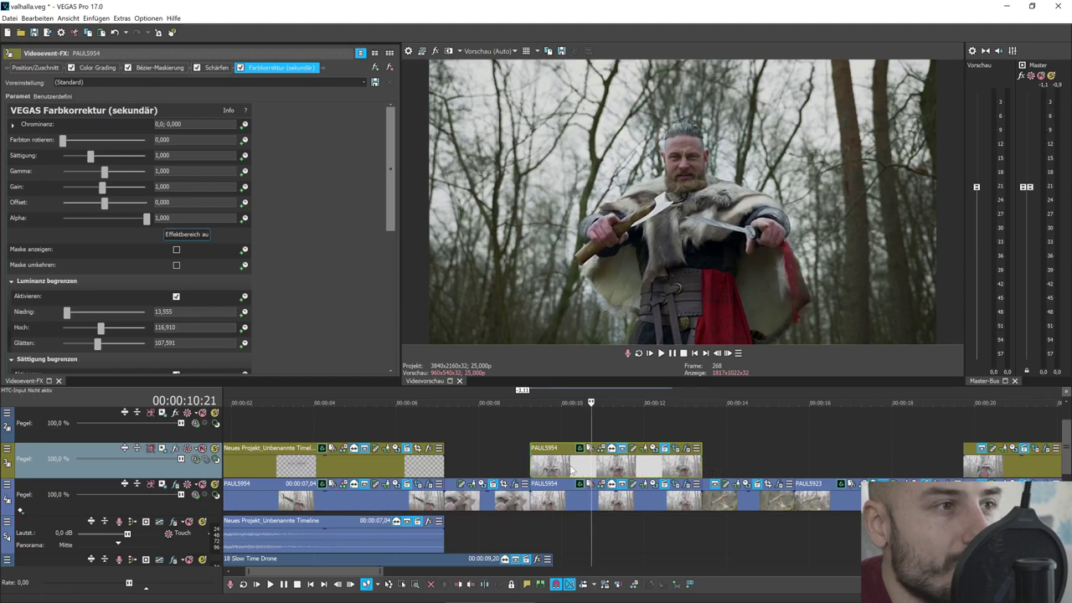
pyautogui.click(566, 466)
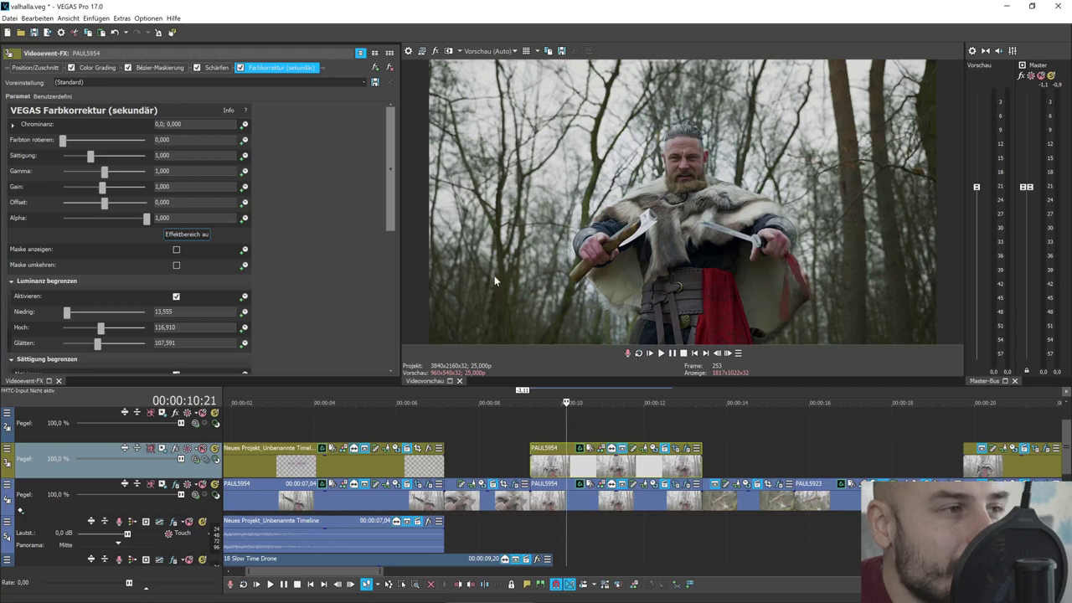
# Step: Move the masked clip aside again, inspect the color grading of the lower PAUL5954 clip, and put the masked clip back
pyautogui.moveTo(608, 476); pyautogui.dragTo(790, 474)
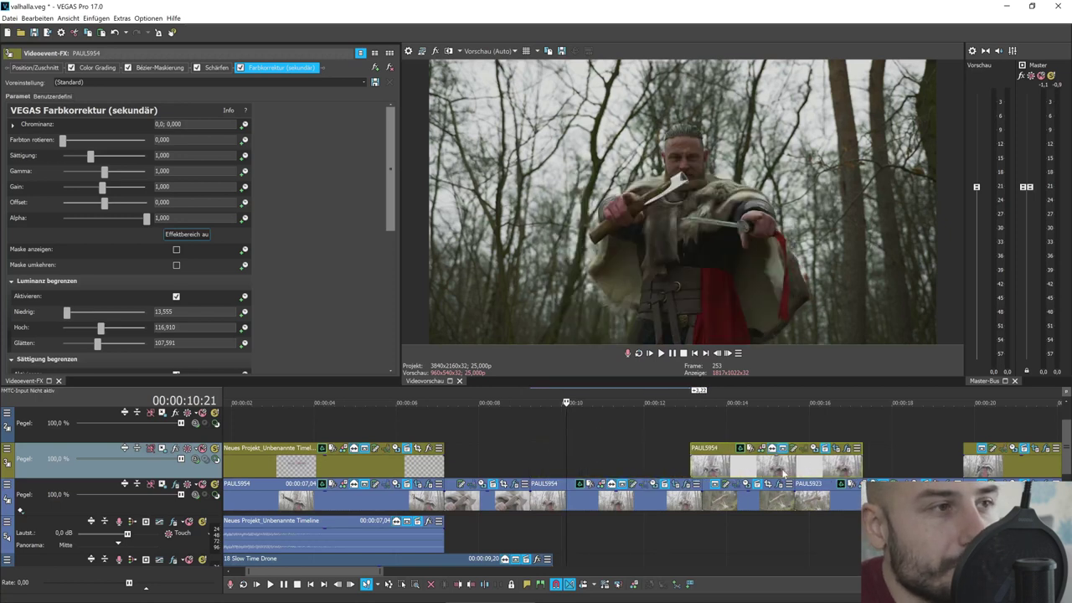
pyautogui.click(611, 508)
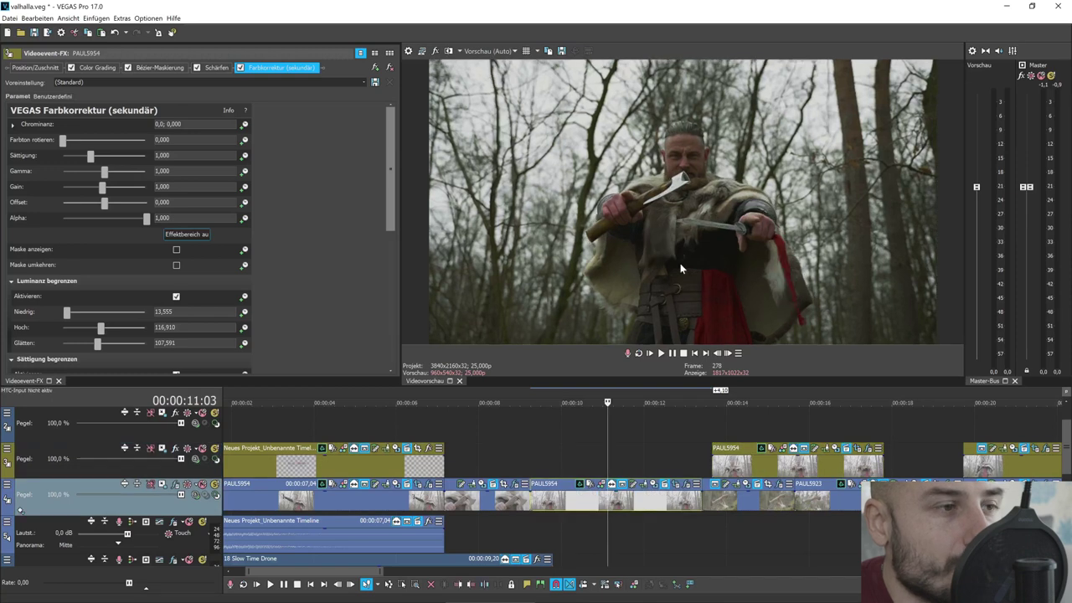
pyautogui.click(599, 481)
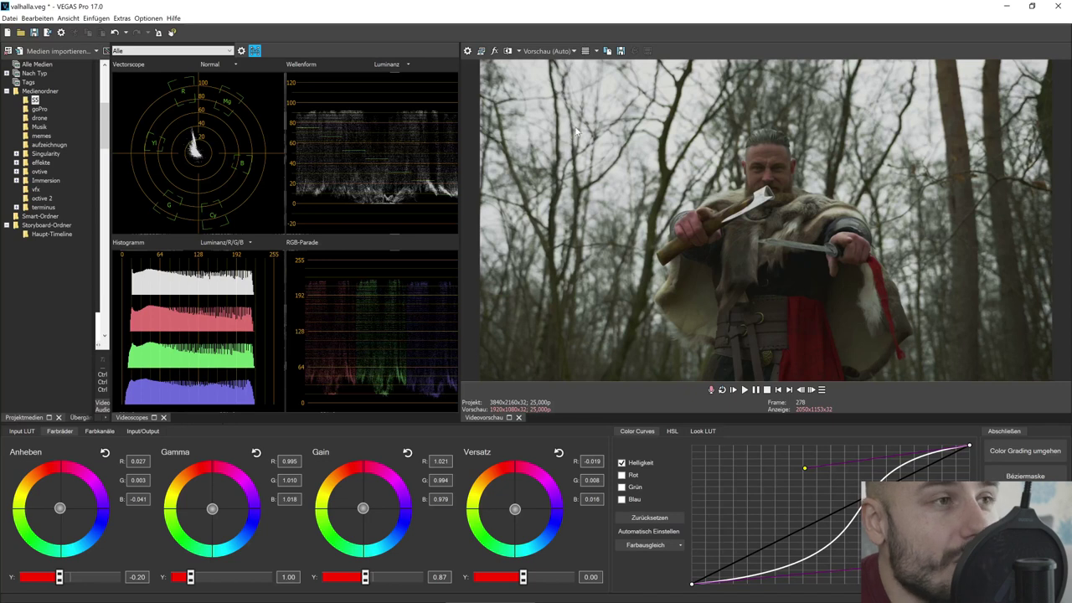
pyautogui.click(444, 591)
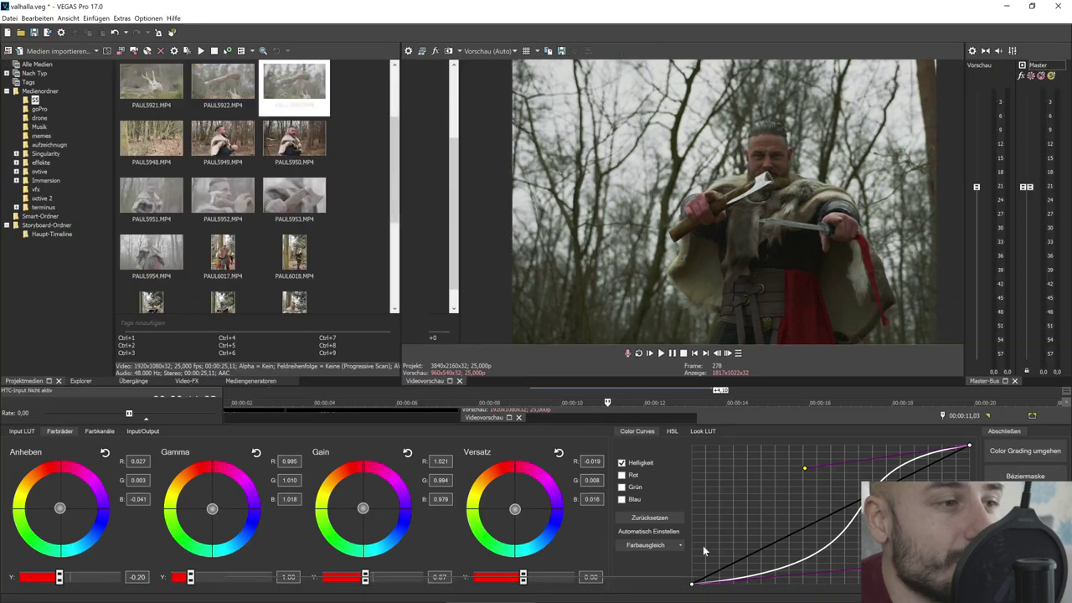
pyautogui.moveTo(673, 470); pyautogui.dragTo(577, 470)
pyautogui.click(578, 470)
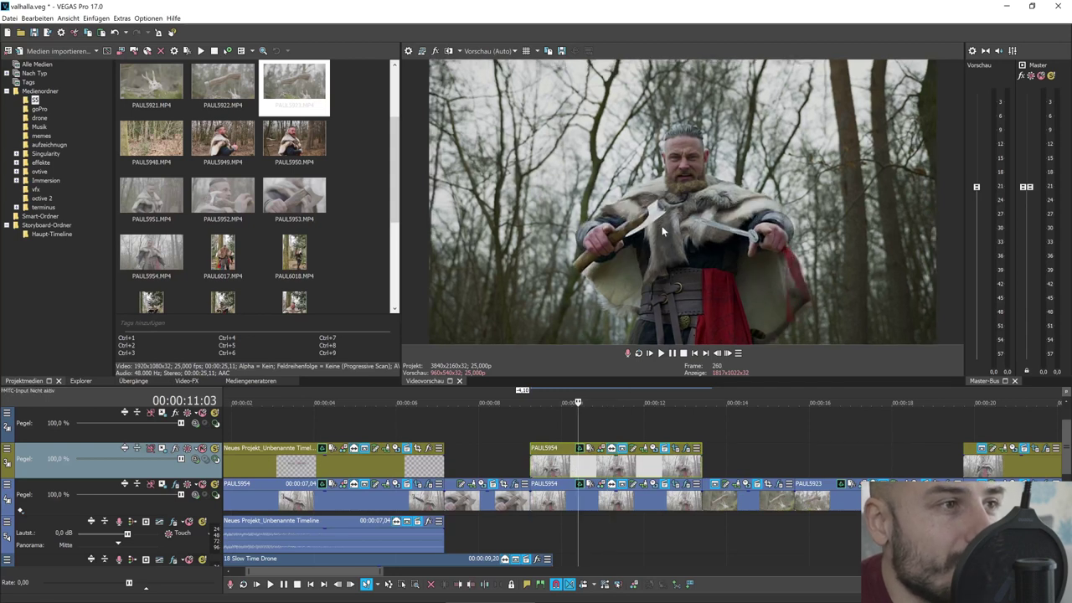
# Step: Check the red cloth mask in the clip's secondary color correction, and set the saturation to 1.894 after testing 3.000
pyautogui.click(686, 449)
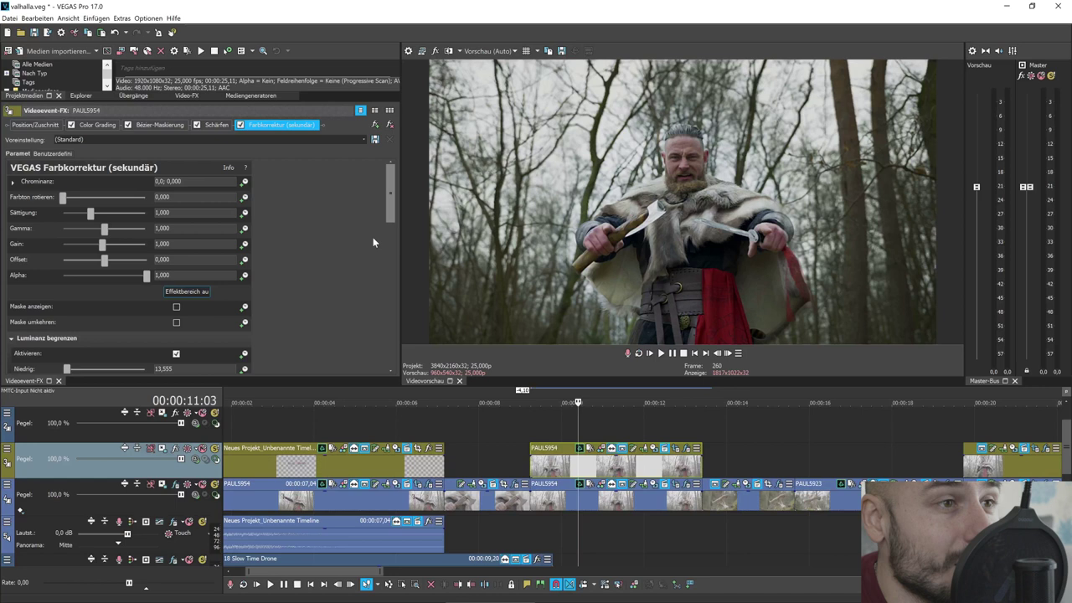
pyautogui.click(175, 307)
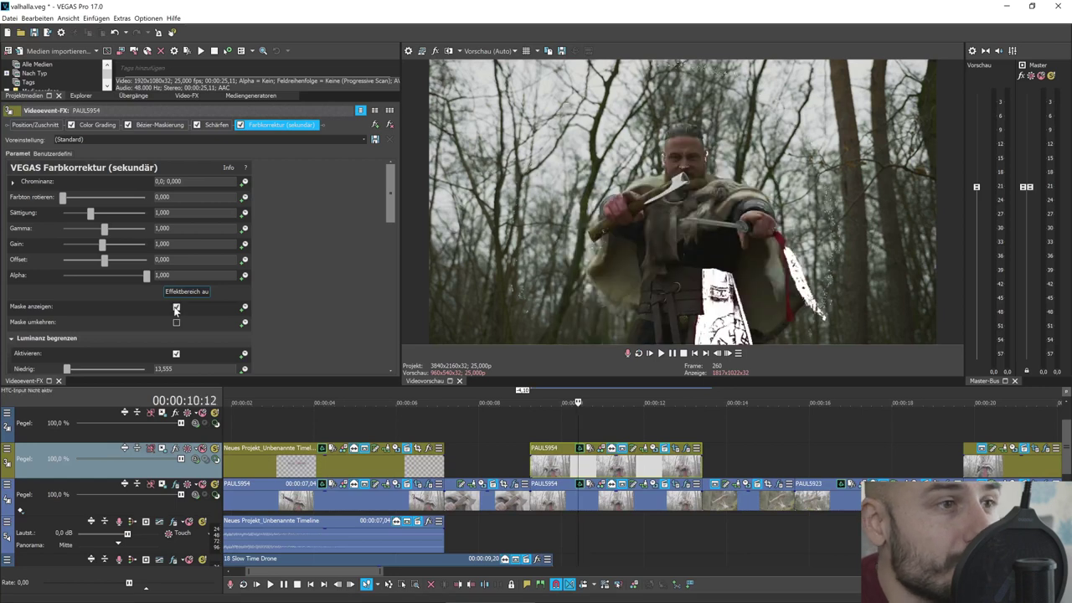
pyautogui.click(176, 308)
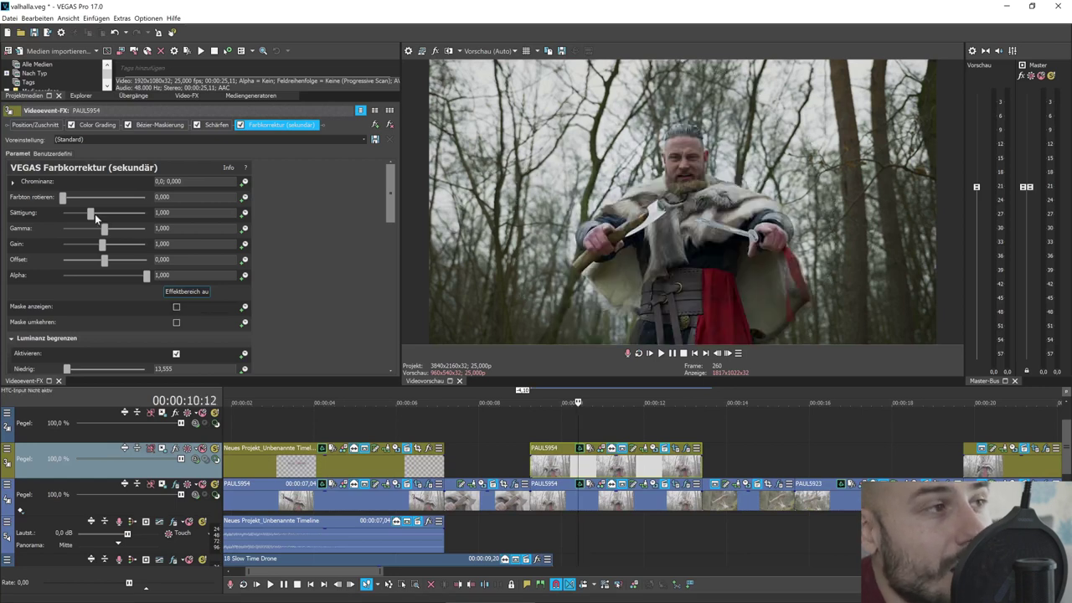
pyautogui.moveTo(92, 216); pyautogui.dragTo(182, 216)
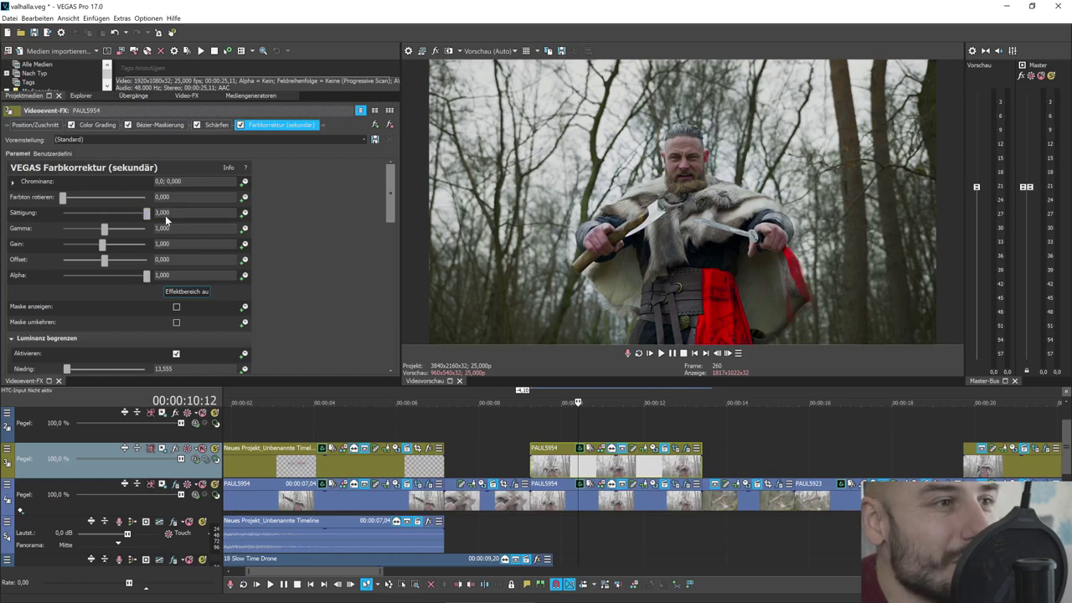
pyautogui.moveTo(136, 214)
pyautogui.mouseDown()
pyautogui.moveTo(65, 223)
pyautogui.moveTo(116, 216)
pyautogui.mouseUp()
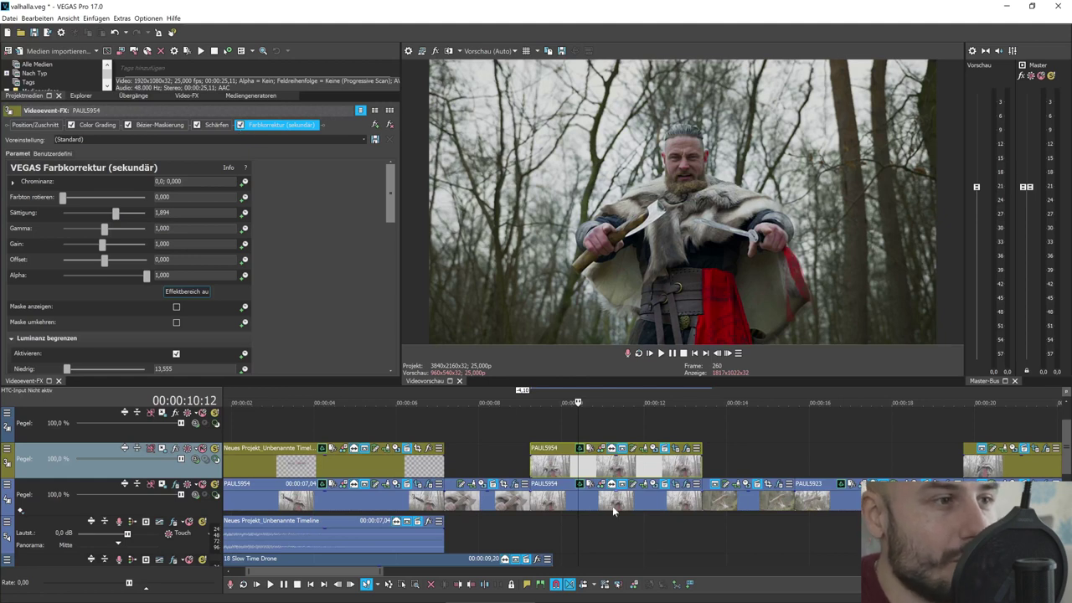
# Step: Play back the PAUL5954 clip from near its start twice to check the intensified red cloth
pyautogui.click(544, 502)
pyautogui.click(660, 352)
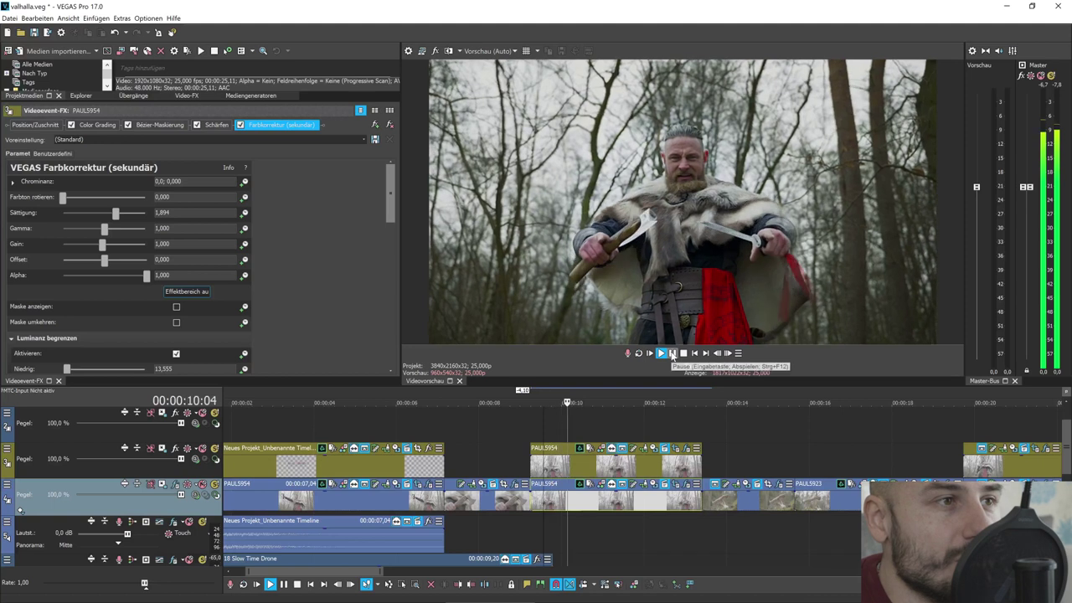
pyautogui.click(671, 353)
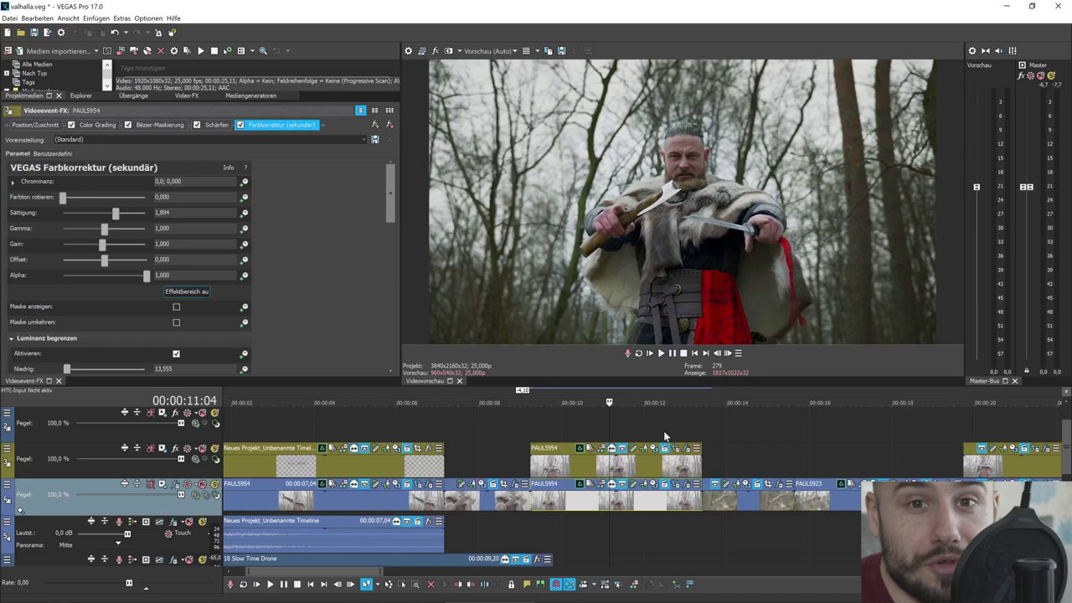
pyautogui.click(559, 471)
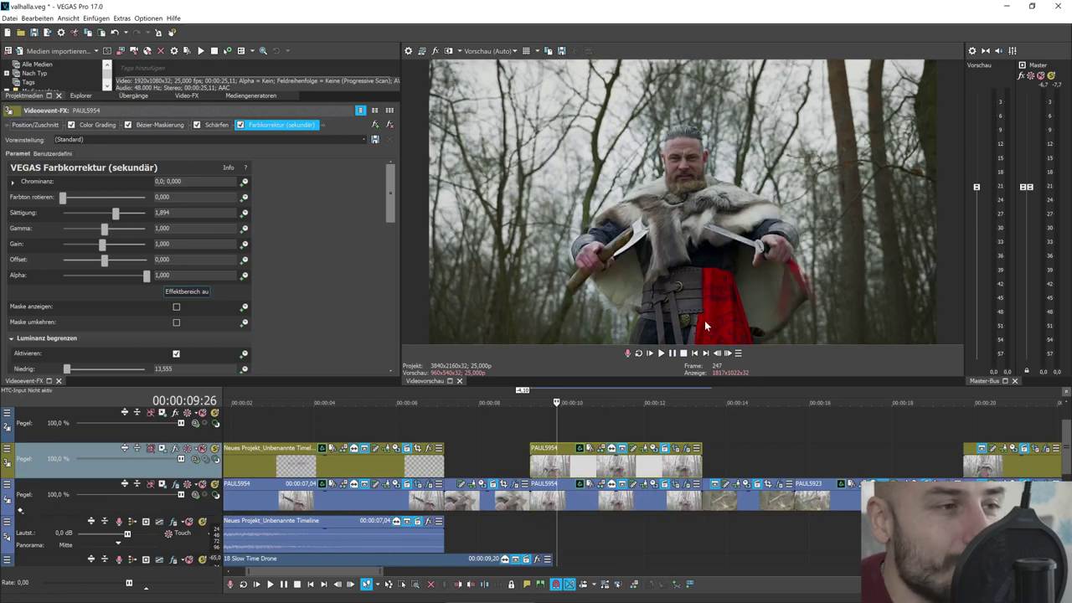
pyautogui.click(672, 355)
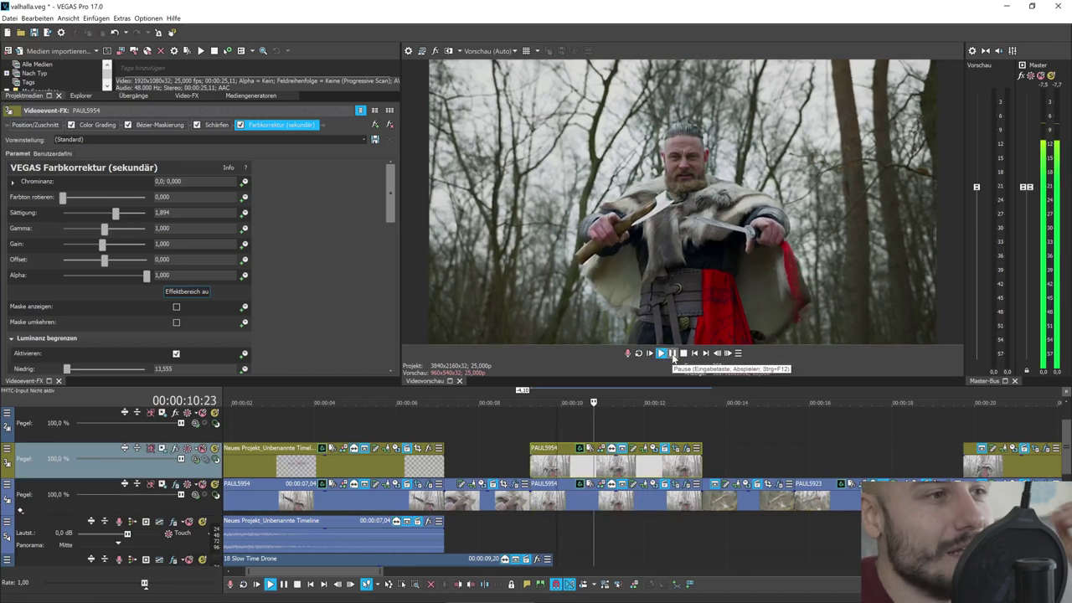
# Step: Pause playback and compare the axe and skull shot at 00:00:26:21 with the upper PAUL5954 clip
pyautogui.click(671, 354)
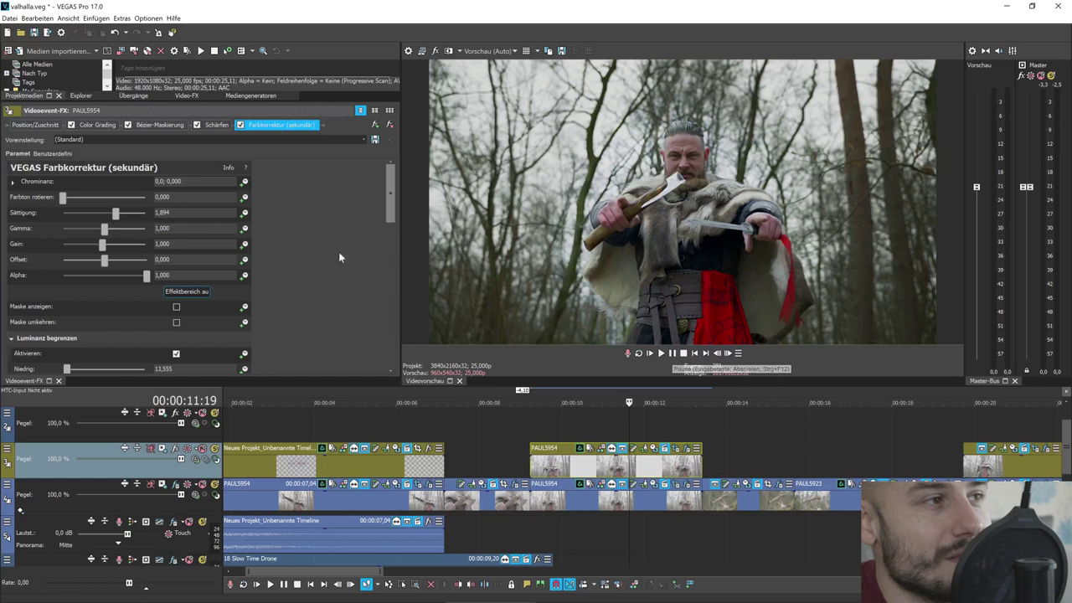
pyautogui.click(239, 125)
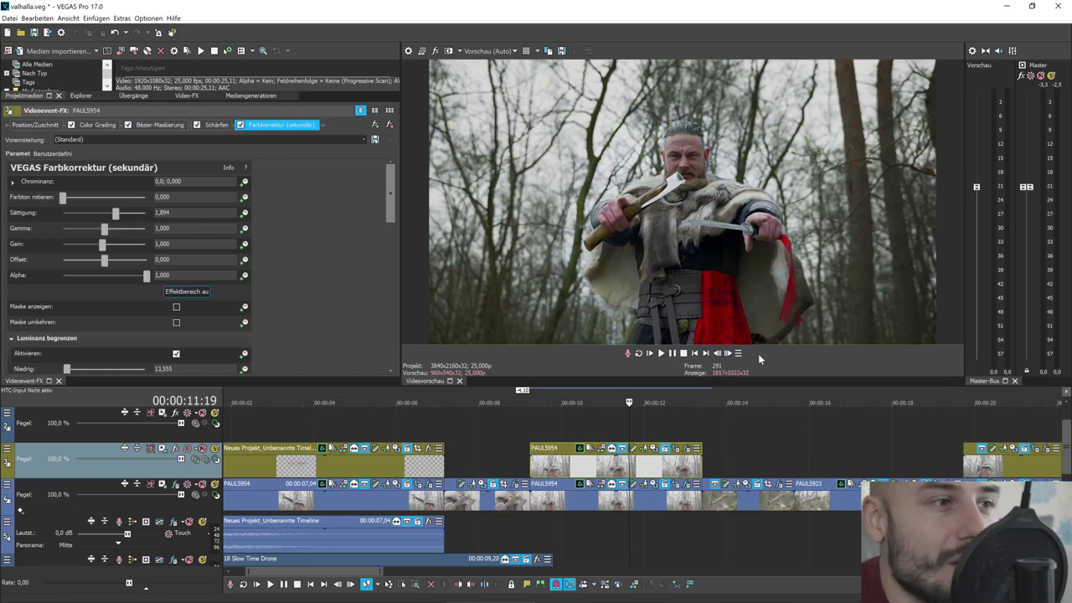
pyautogui.scroll(-5, 644, 500)
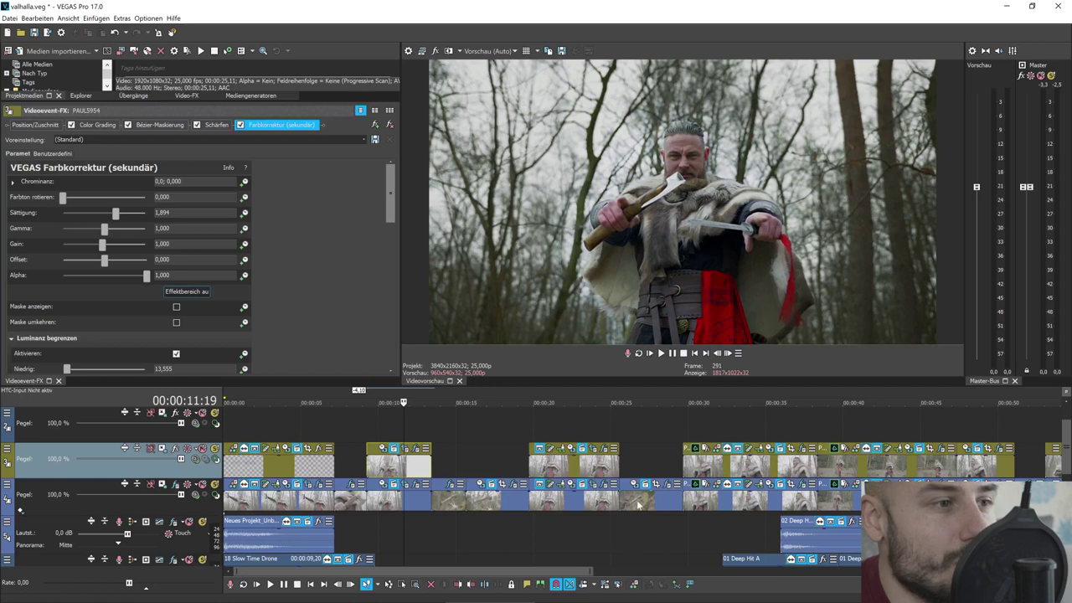
pyautogui.click(637, 503)
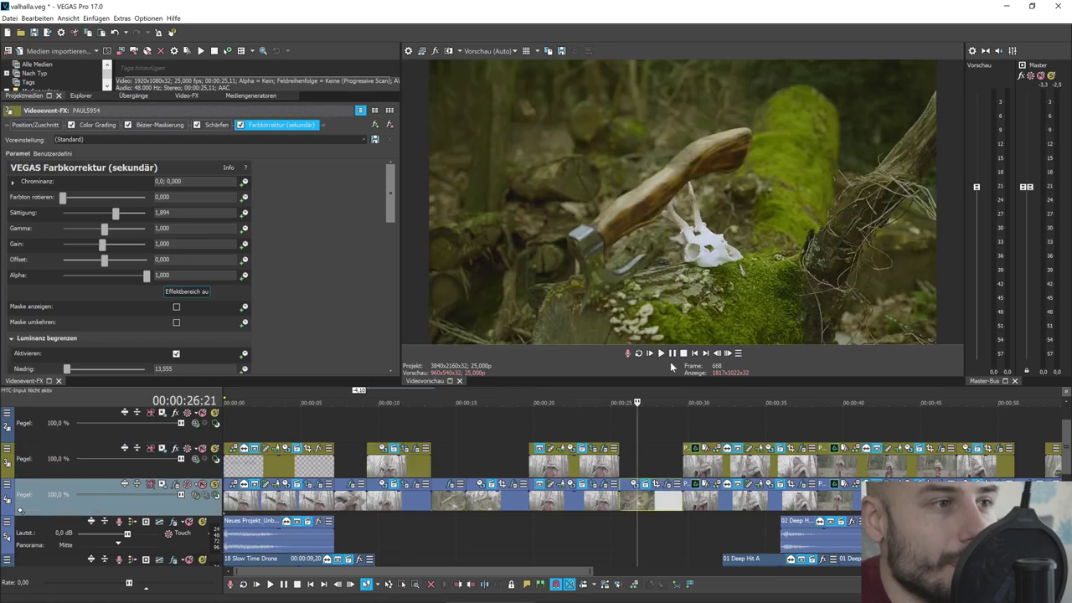
pyautogui.click(391, 467)
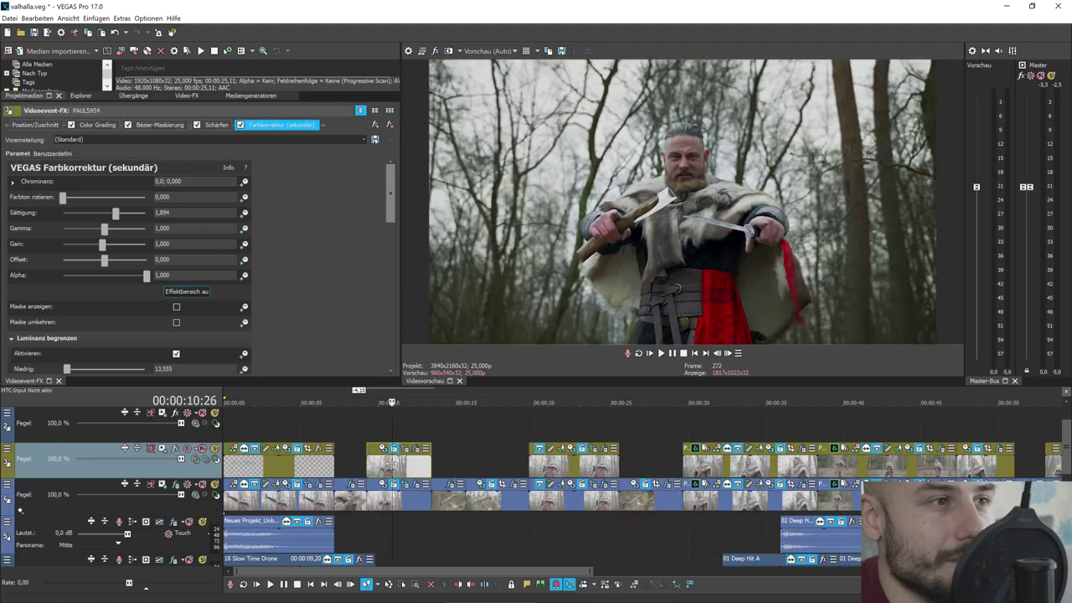
# Step: Open the color grading of the axe close-up at 00:00:08:02, soften its brightness curve, and raise the Lift luminance to 0.02
pyautogui.click(350, 502)
pyautogui.scroll(5, 590, 503)
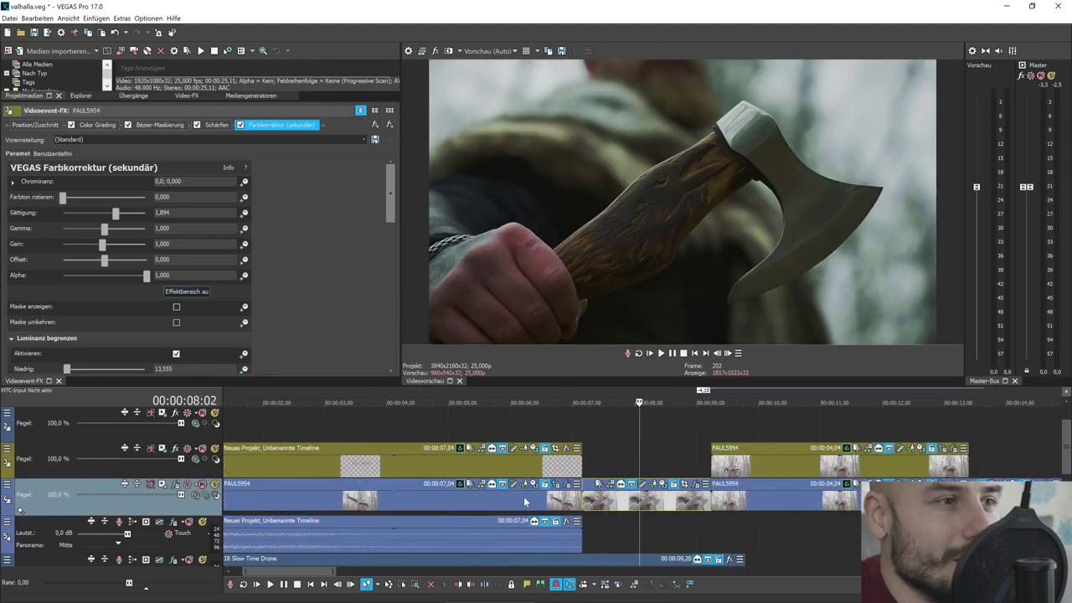
pyautogui.click(610, 483)
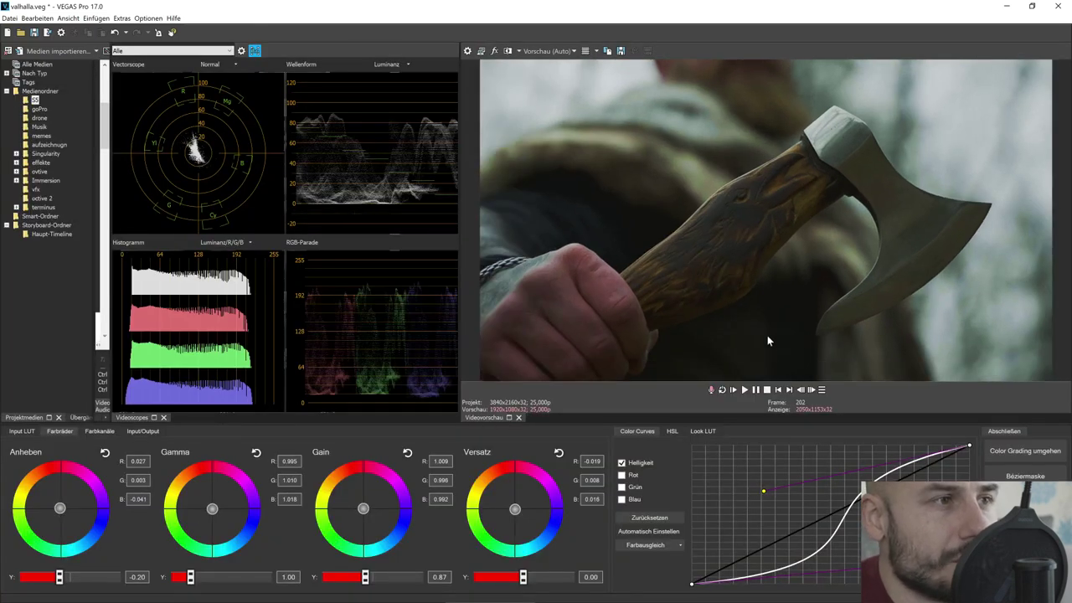
pyautogui.moveTo(833, 536); pyautogui.dragTo(884, 551)
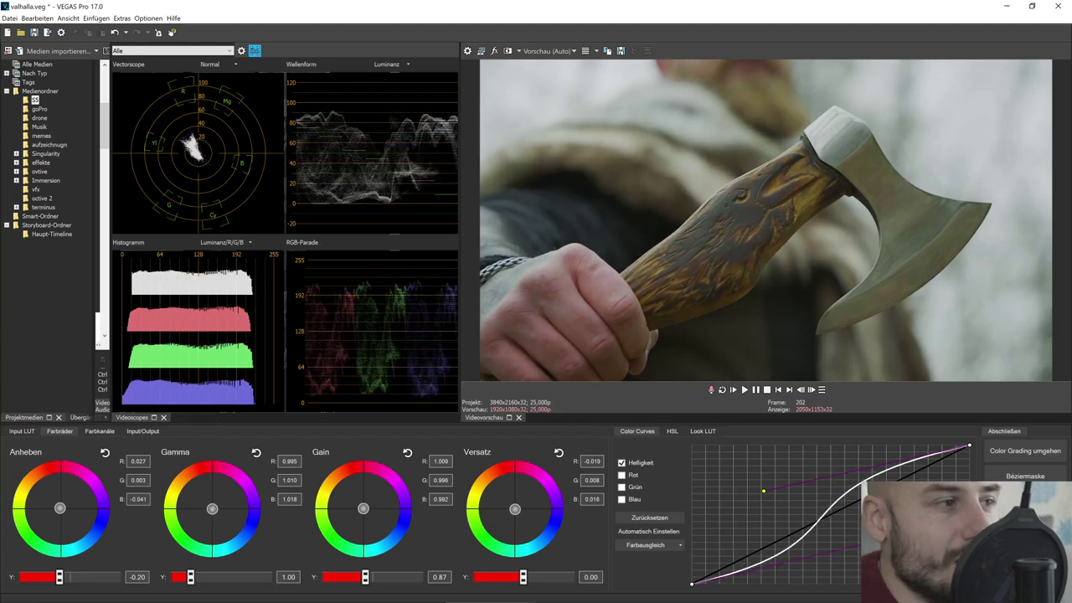
pyautogui.moveTo(59, 577); pyautogui.dragTo(71, 579)
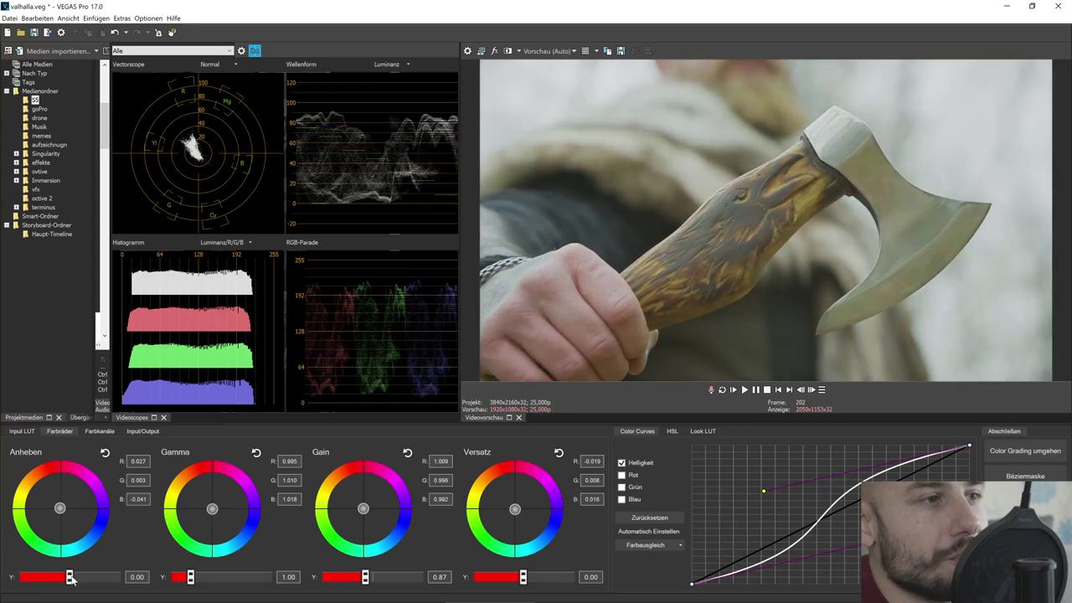
# Step: Reshape the axe close-up's brightness curve into a softer S-curve by adjusting the handles for the highlights and shadows
pyautogui.moveTo(884, 551); pyautogui.dragTo(906, 560)
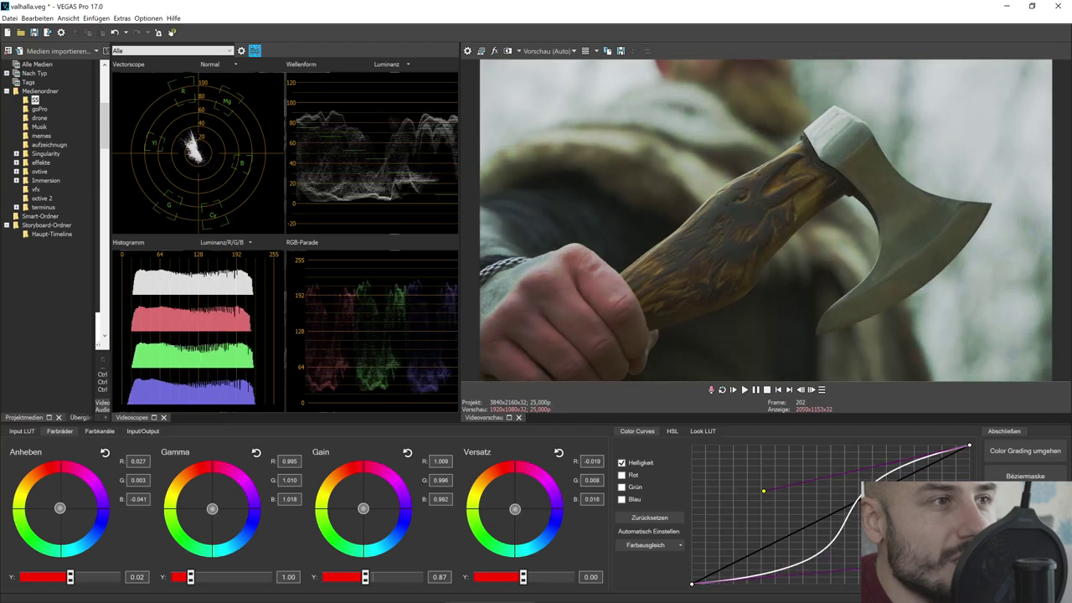
pyautogui.moveTo(764, 492); pyautogui.dragTo(778, 494)
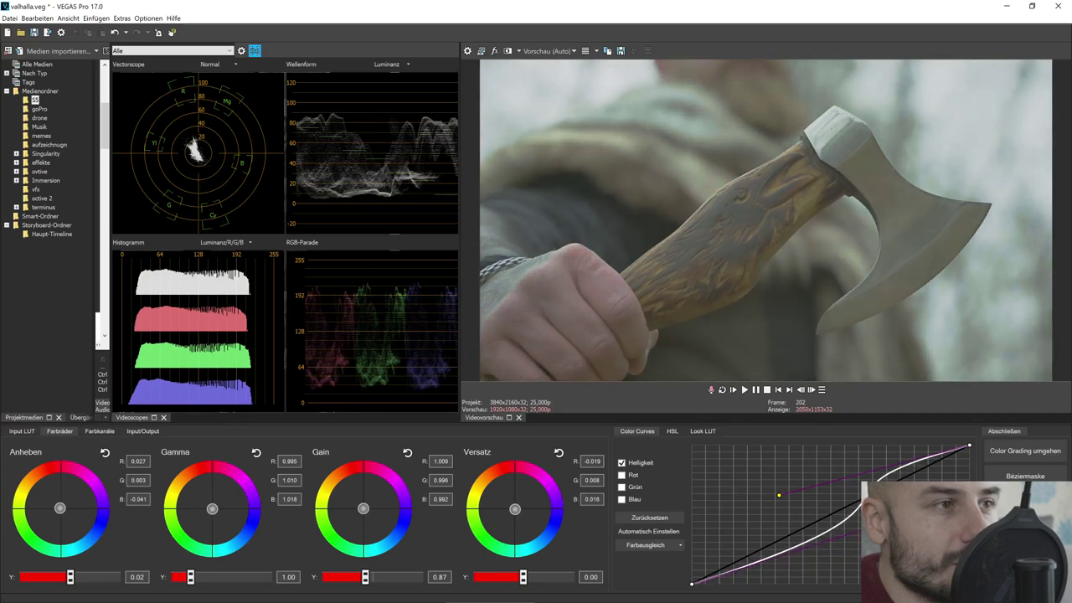
pyautogui.moveTo(725, 576); pyautogui.dragTo(894, 553)
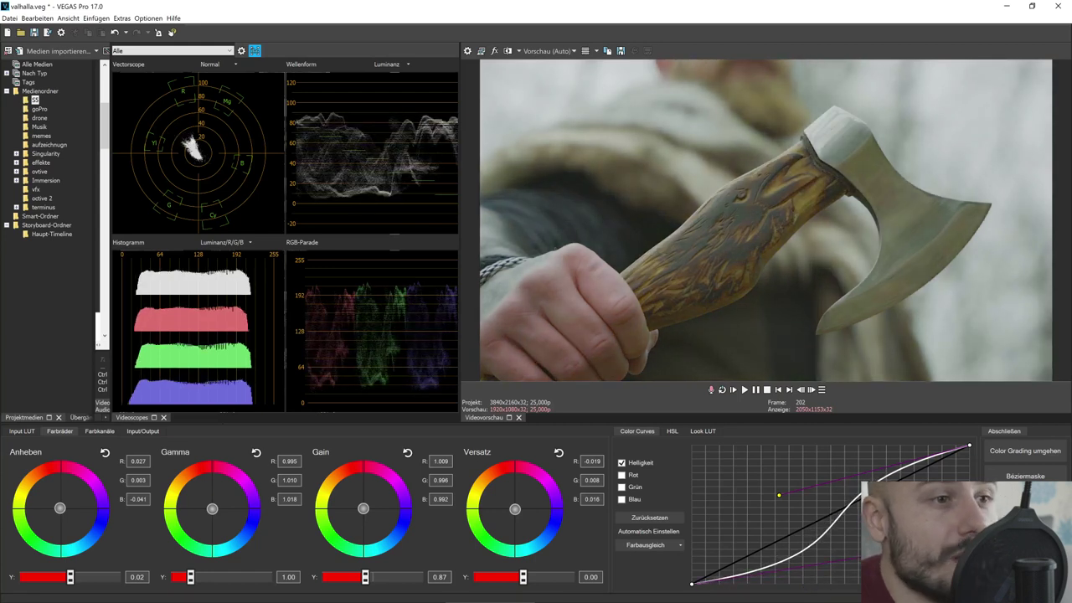
pyautogui.moveTo(894, 553)
pyautogui.mouseDown()
pyautogui.moveTo(824, 586)
pyautogui.moveTo(887, 546)
pyautogui.mouseUp()
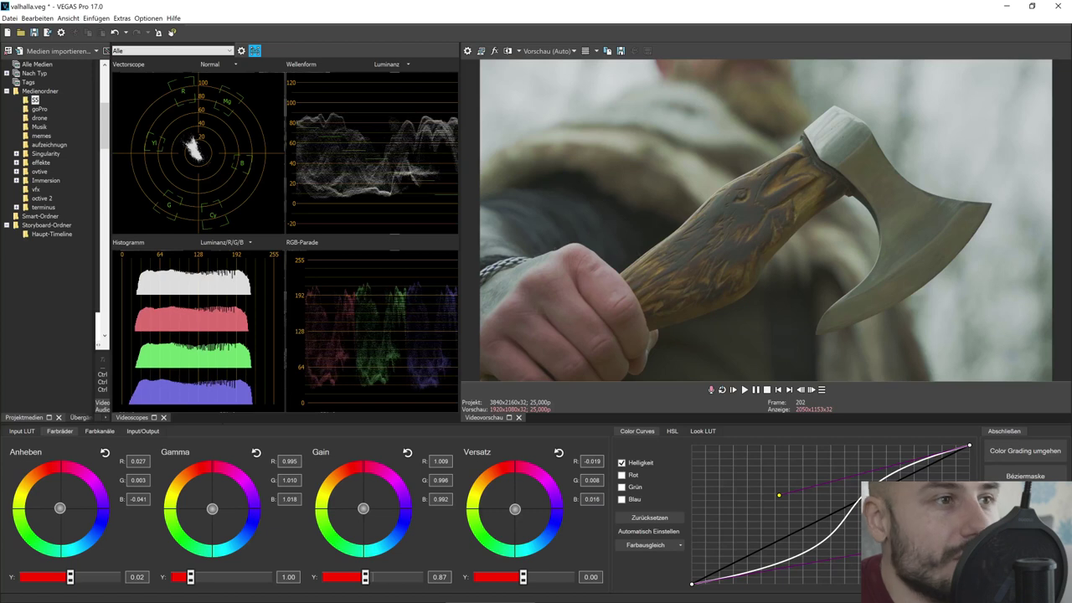
# Step: Set the axe close-up's HSL saturation to 1.39 and close its color grading
pyautogui.click(672, 431)
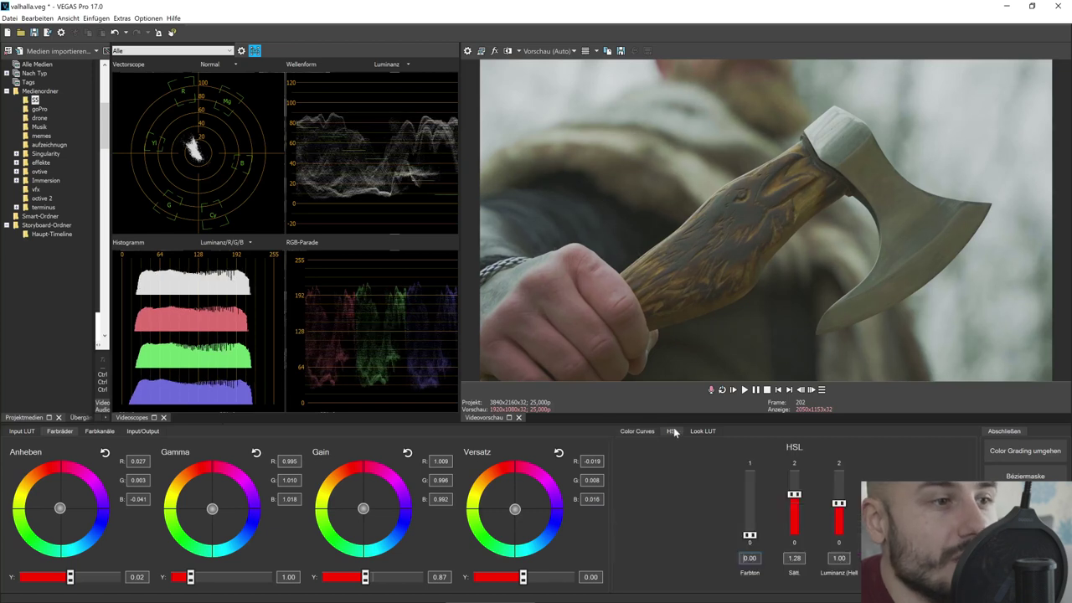
pyautogui.moveTo(797, 496); pyautogui.dragTo(794, 496)
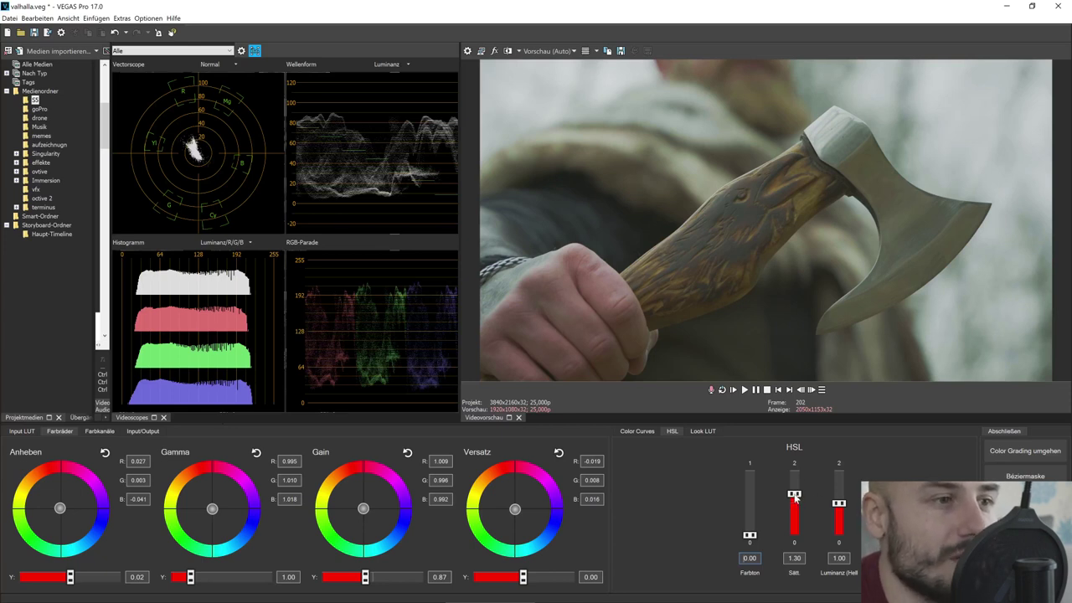
pyautogui.moveTo(794, 494); pyautogui.dragTo(791, 485)
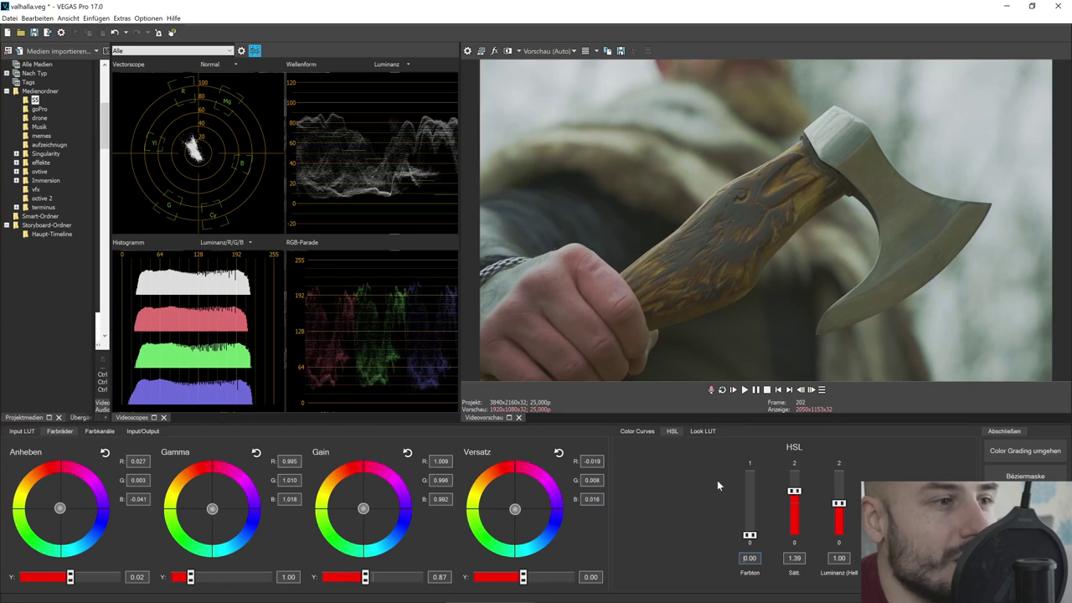
pyautogui.click(1004, 430)
# Step: Open the color grading of the PAUL5923 clip at 00:01:21:26, undo its grading adjustments, and exit the grading workspace
pyautogui.scroll(-3, 715, 555)
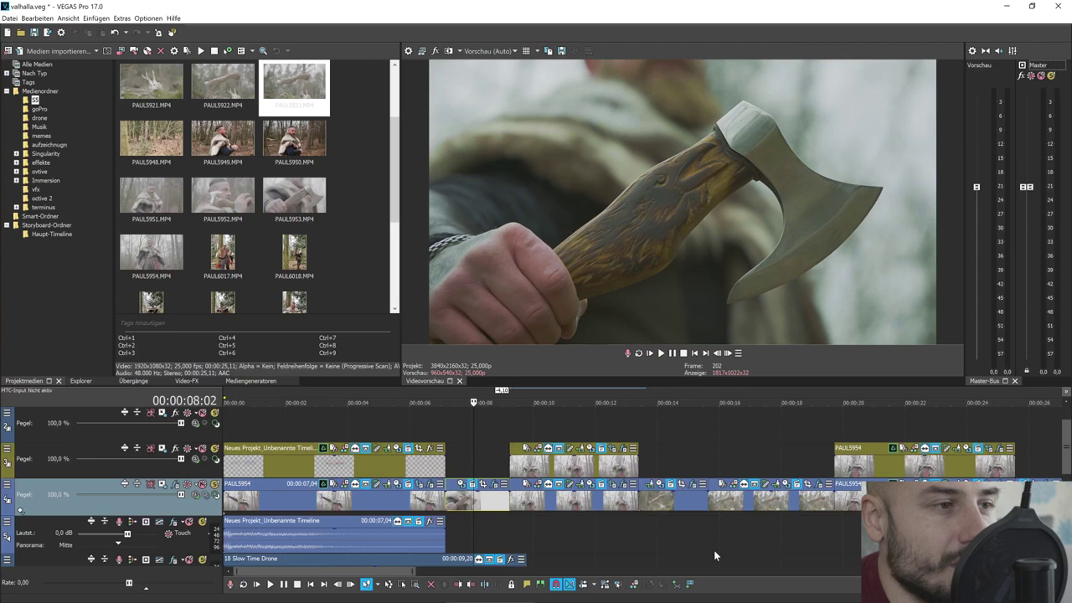
pyautogui.scroll(-3, 715, 555)
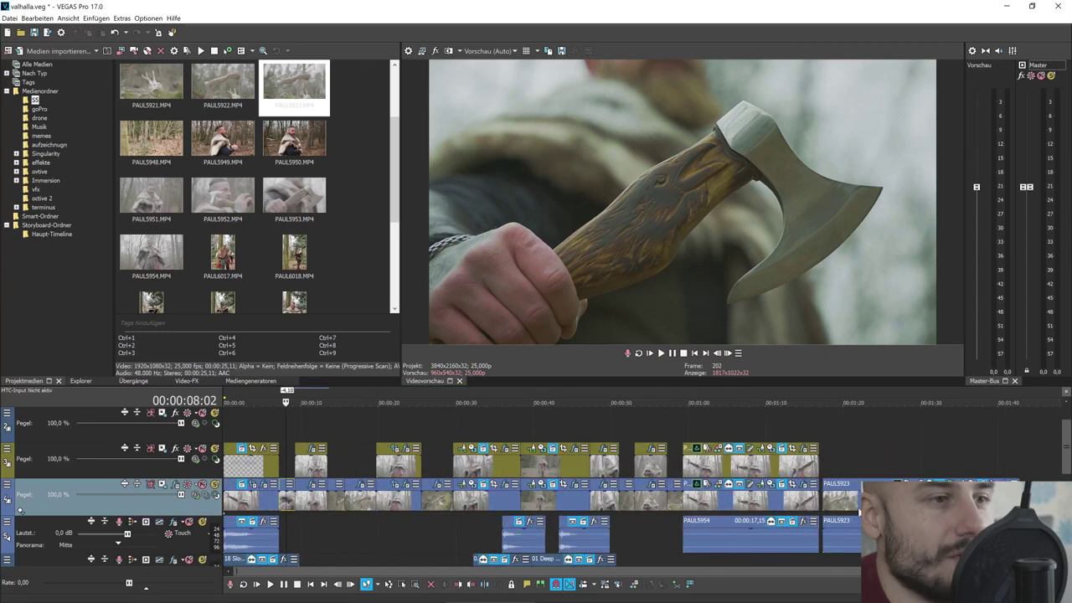
pyautogui.click(857, 500)
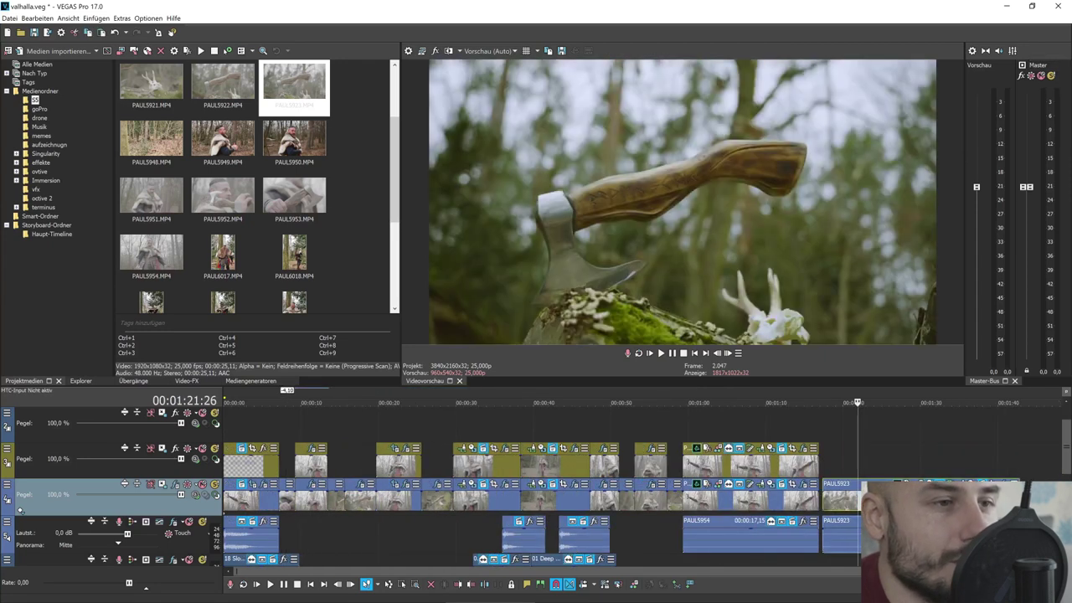
pyautogui.click(905, 482)
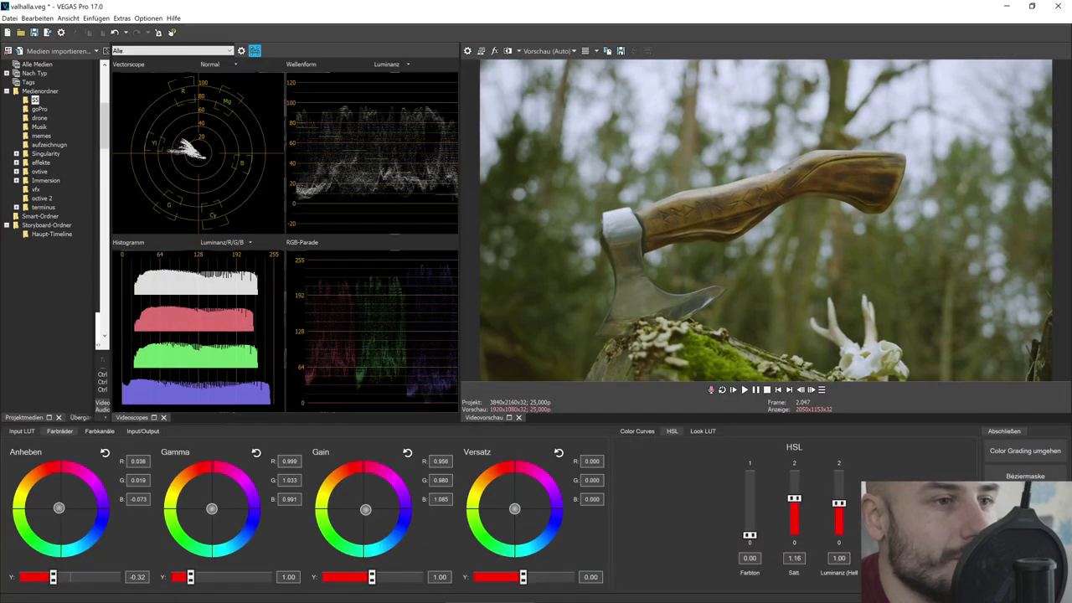
pyautogui.hotkey('ctrl', 'z')
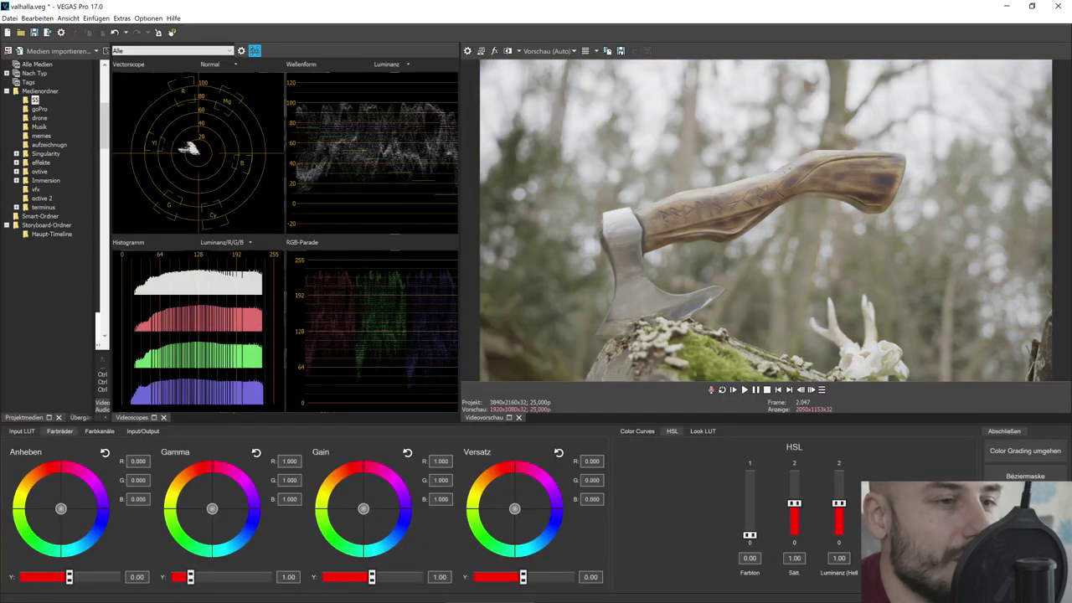
pyautogui.click(1002, 430)
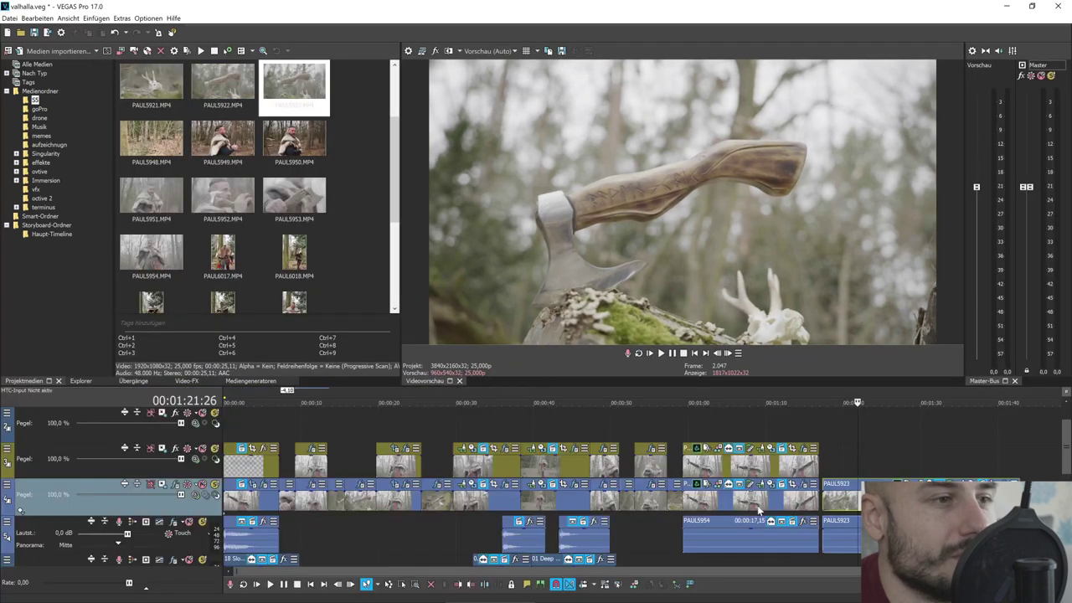
# Step: View the graded warrior shot at 00:00:54:26 and its surrounding clips on the timeline
pyautogui.click(658, 462)
pyautogui.scroll(3, 682, 494)
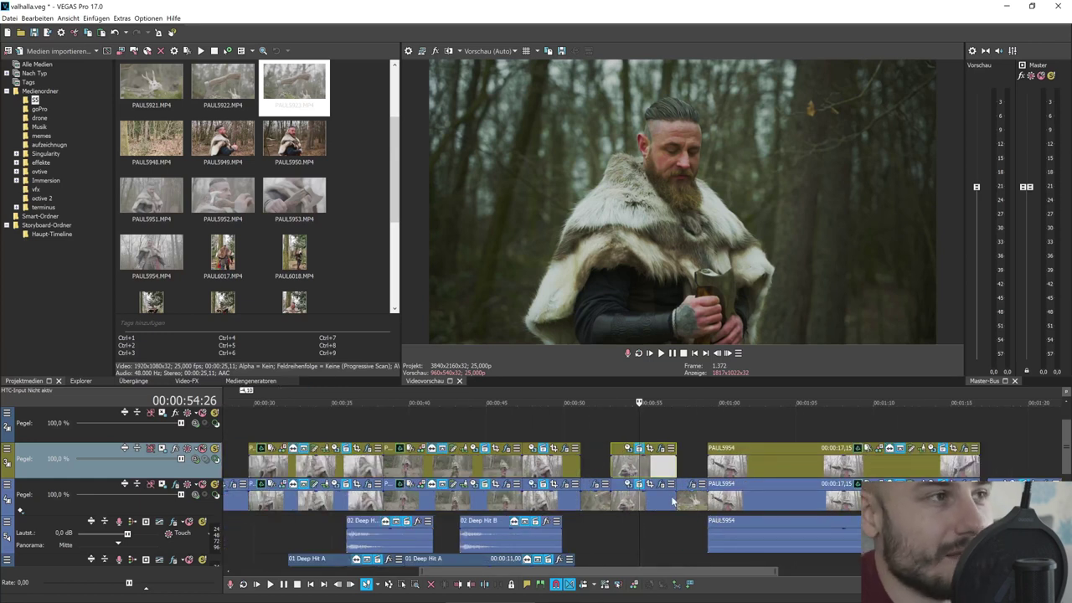
pyautogui.scroll(-2, 629, 499)
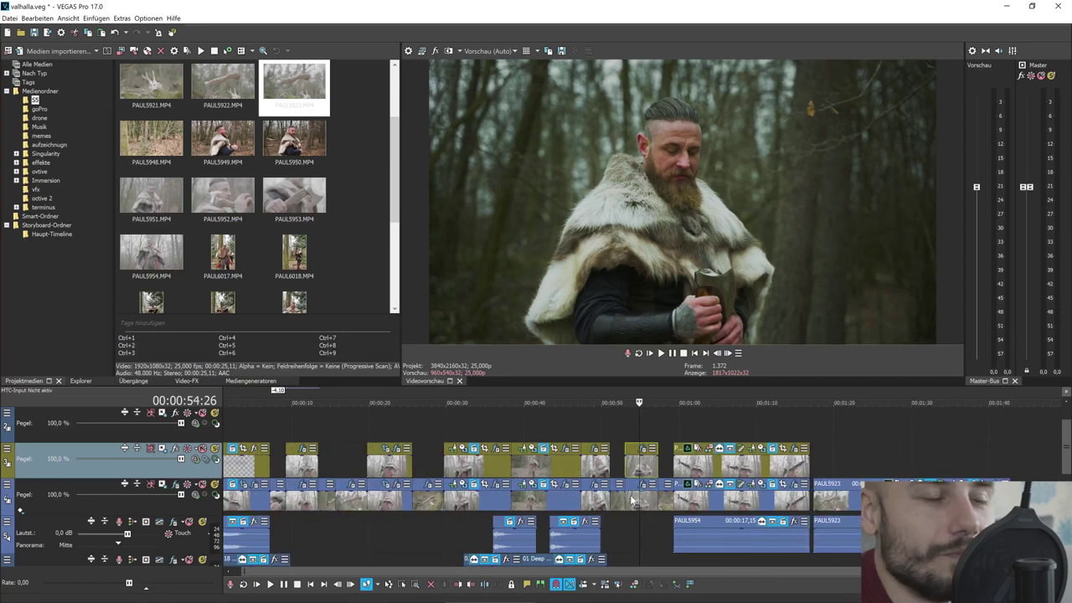
pyautogui.scroll(-1, 590, 496)
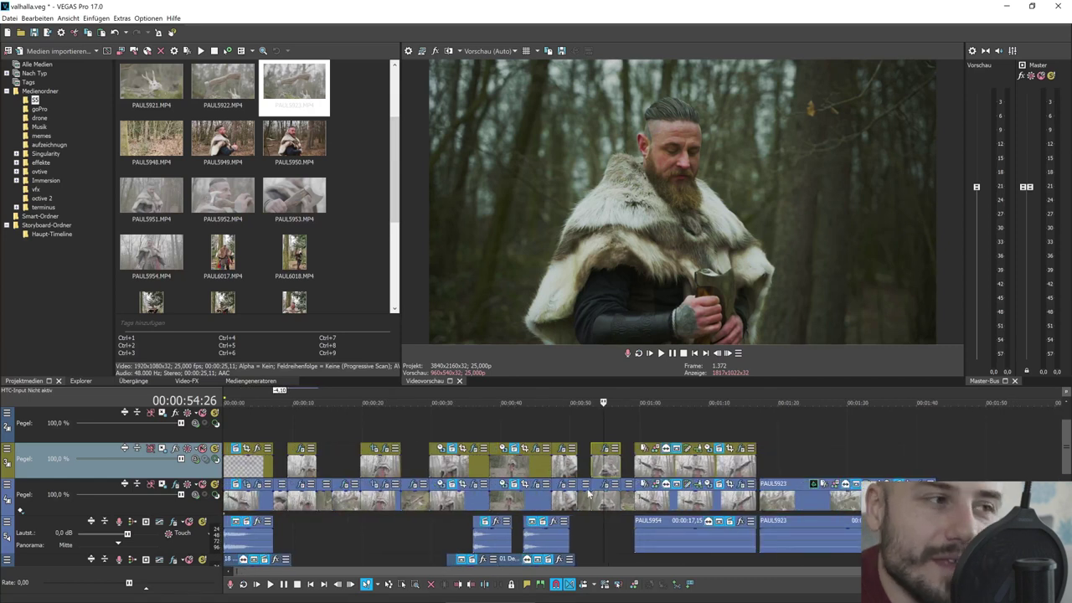
# Step: Open the effects of the upper PAUL6040 clip at 00:00:34:15 and inspect its Bézier mask around the warrior
pyautogui.click(465, 468)
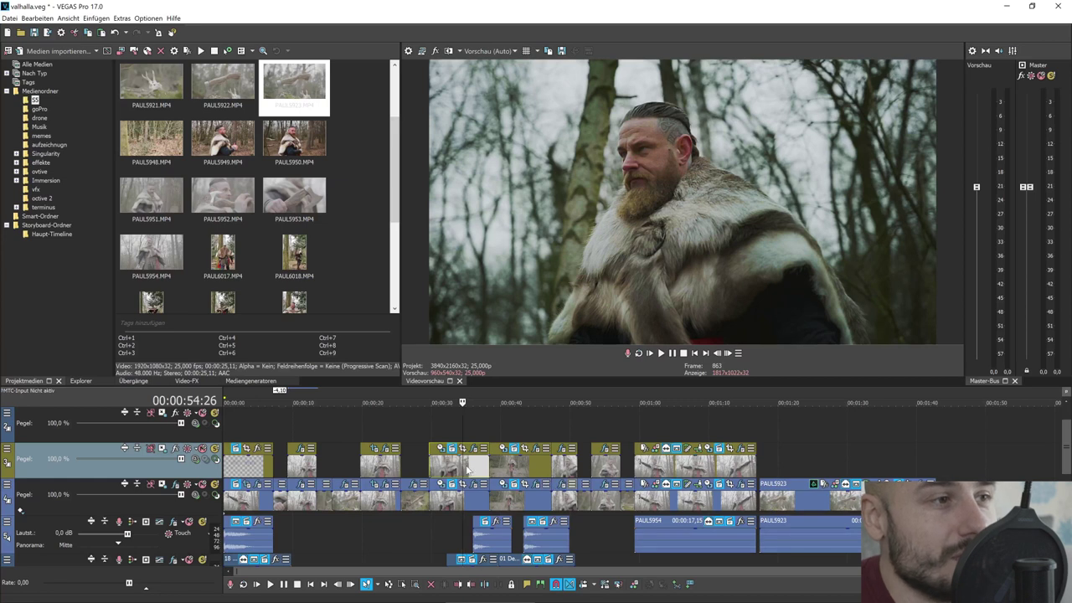
pyautogui.scroll(3, 640, 484)
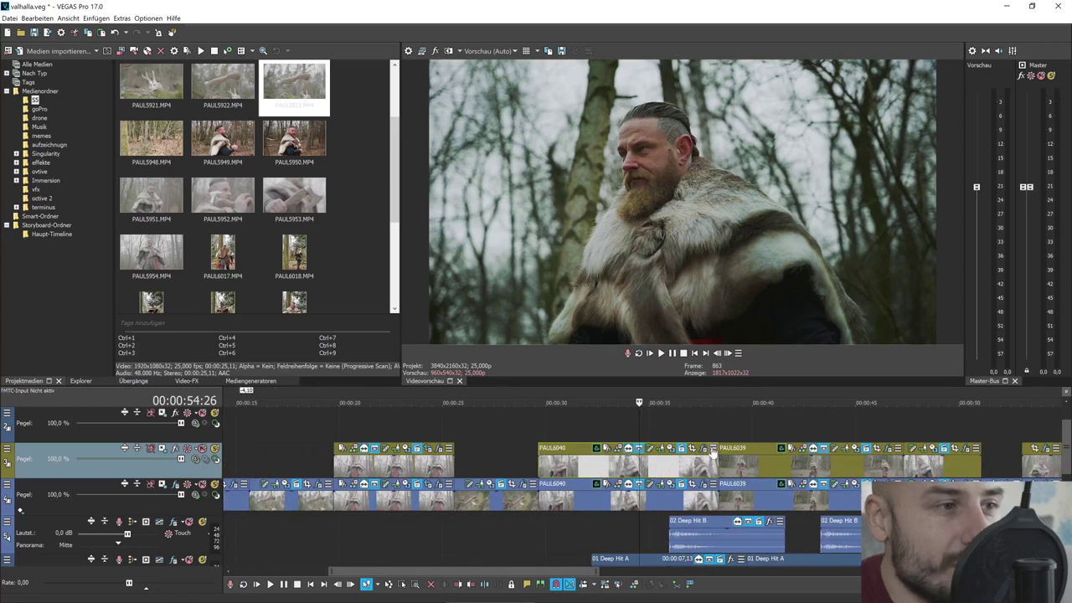
pyautogui.click(704, 450)
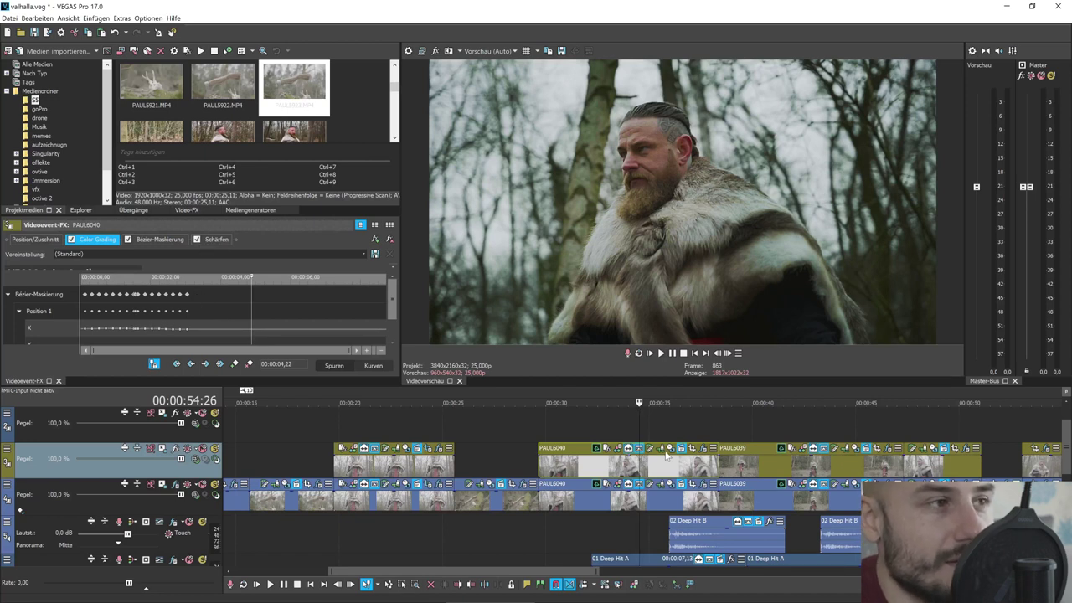
pyautogui.click(155, 239)
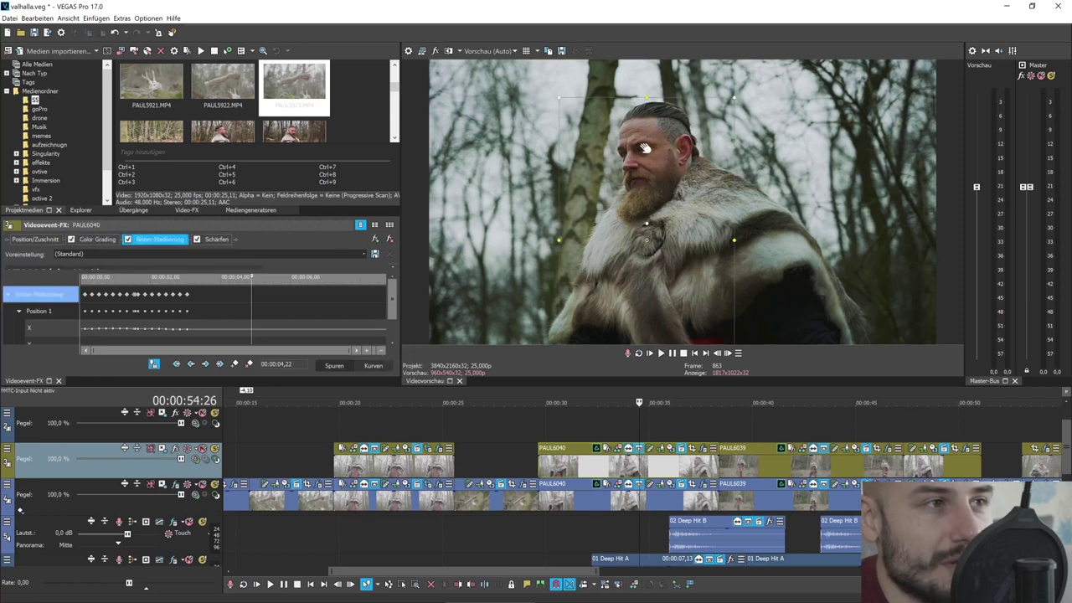
# Step: Compare the PAUL6040 clip with its sharpening effect switched off and back on, and close the clip's effects
pyautogui.click(209, 240)
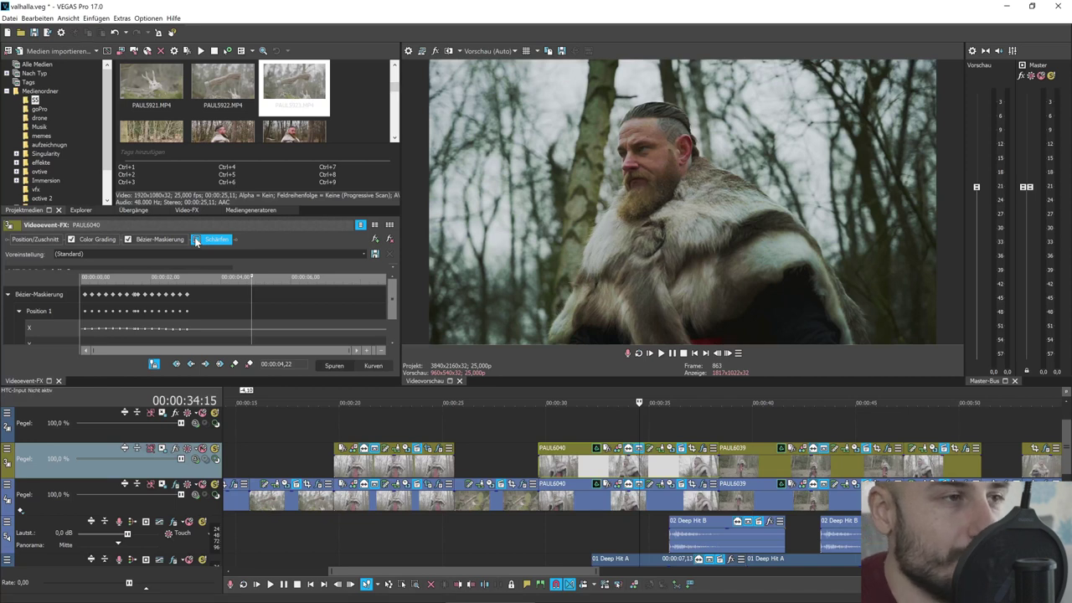
pyautogui.click(196, 240)
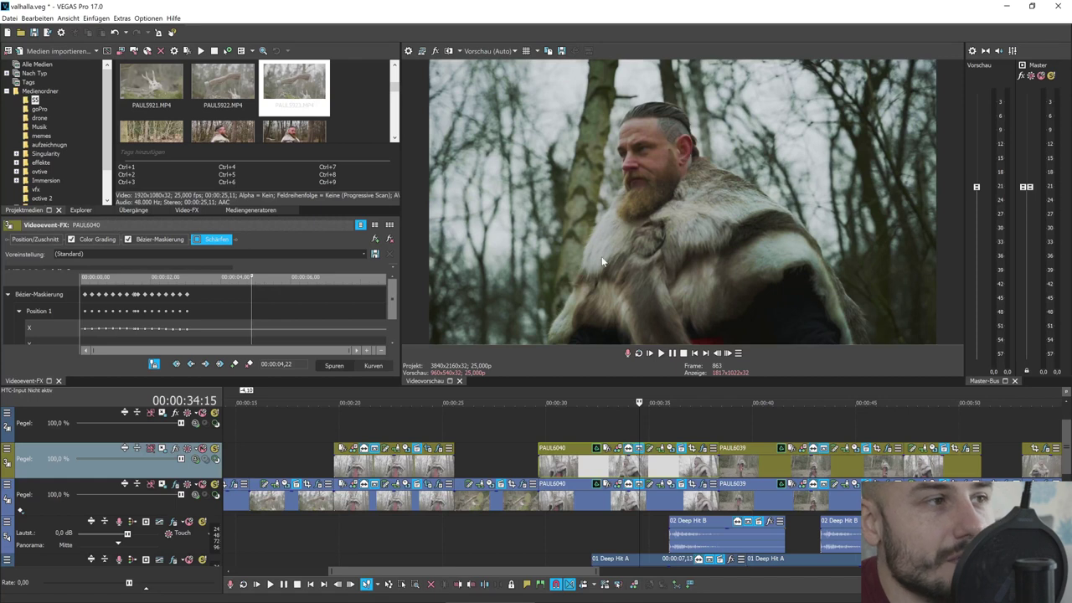
pyautogui.click(197, 241)
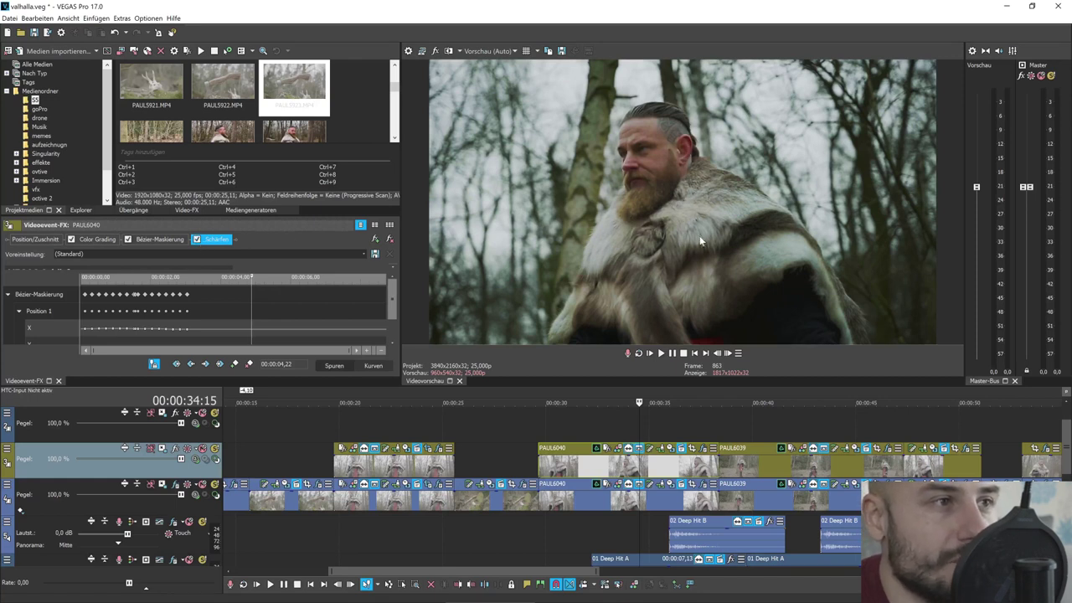
pyautogui.click(59, 381)
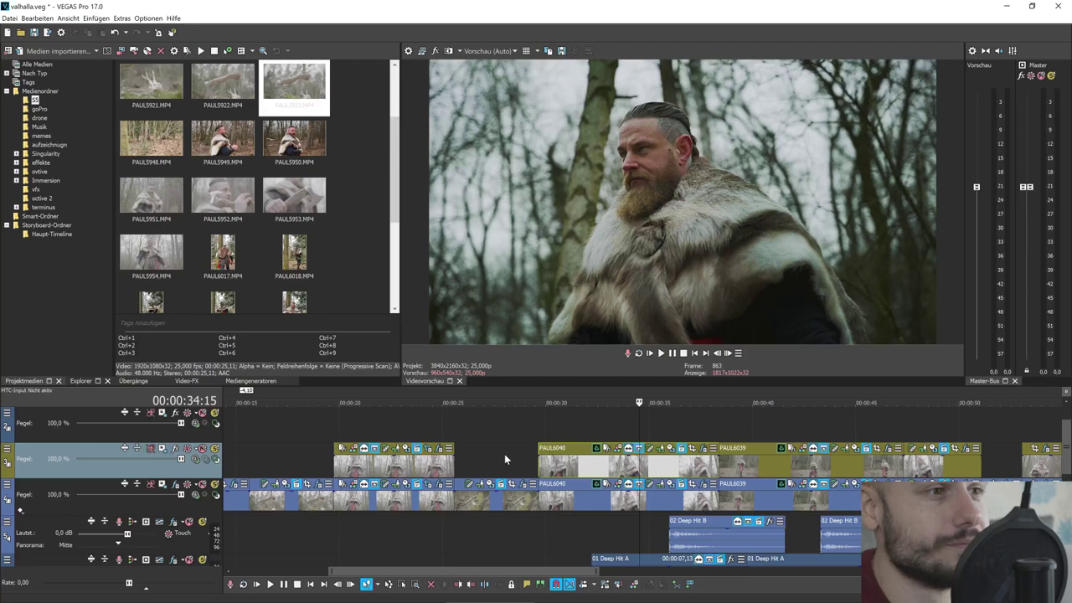
pyautogui.scroll(-3, 504, 454)
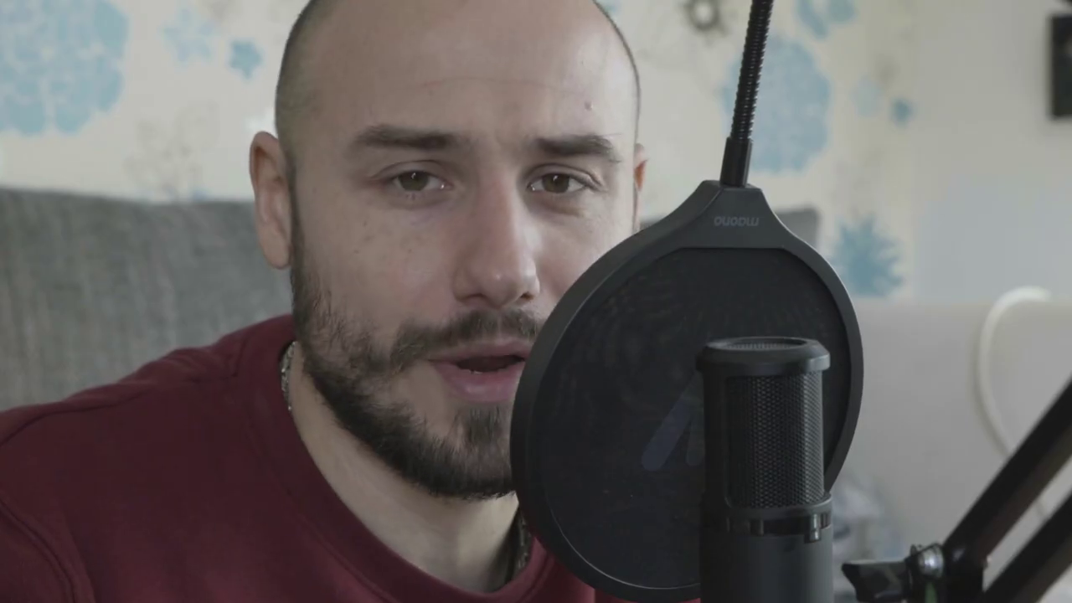